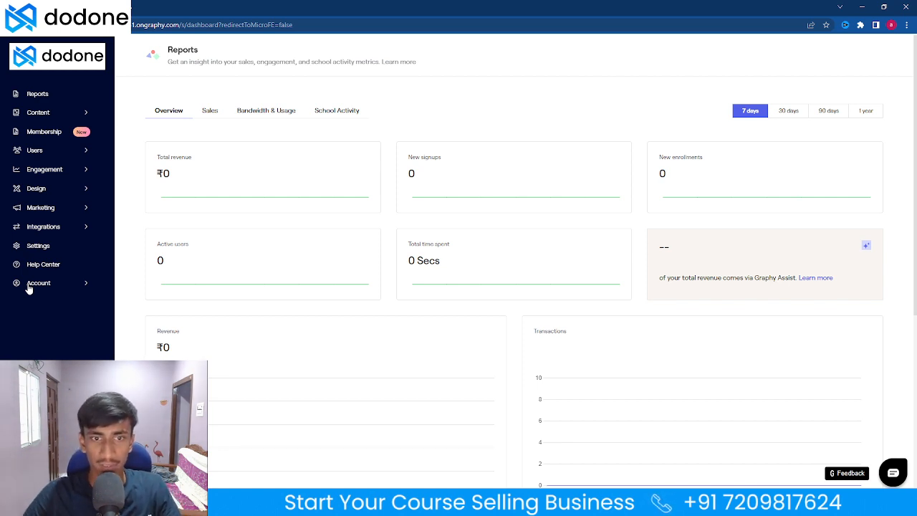
Review the Sales, Bandwidth & Usage, and School Activity reports
left_click(31, 97)
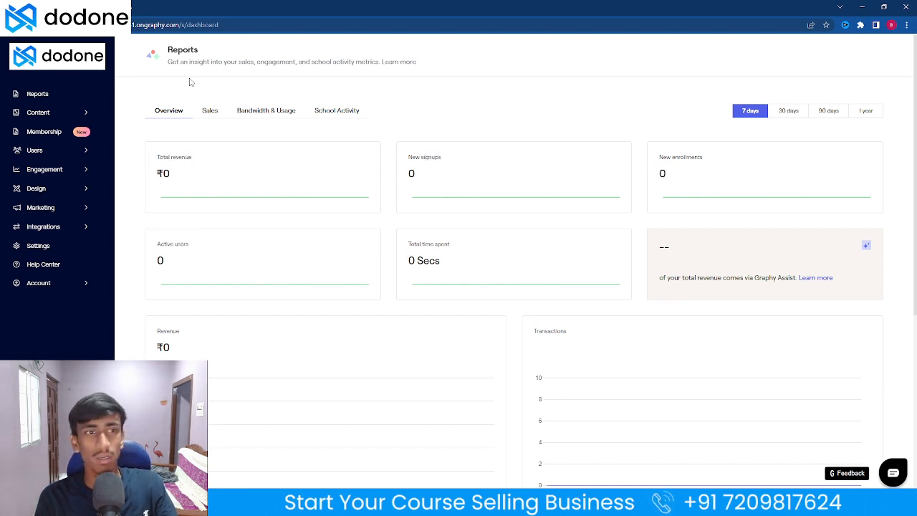
left_click(209, 112)
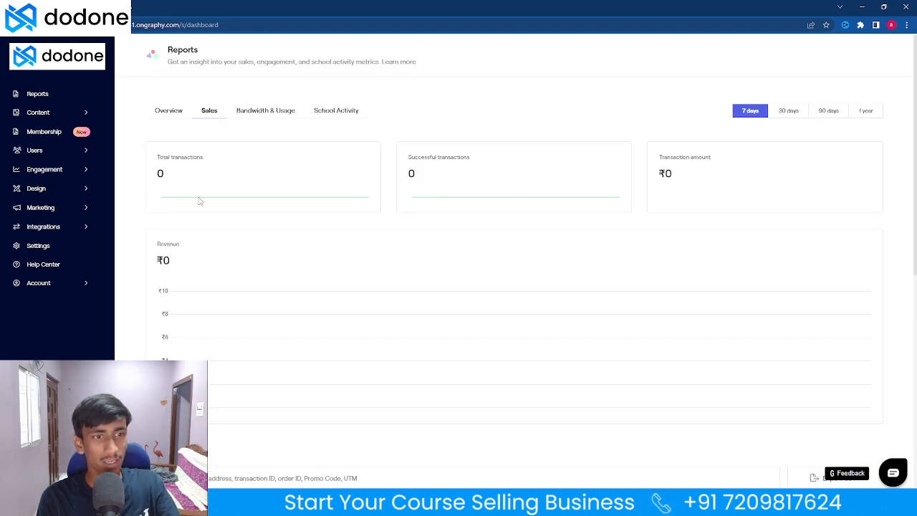
left_click(262, 114)
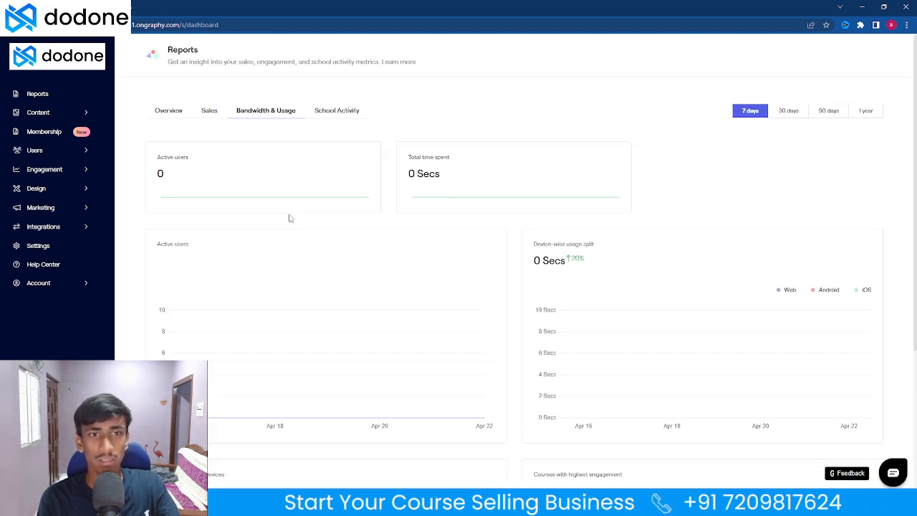
scroll(368, 354, "down", 3)
scroll(351, 215, "up", 3)
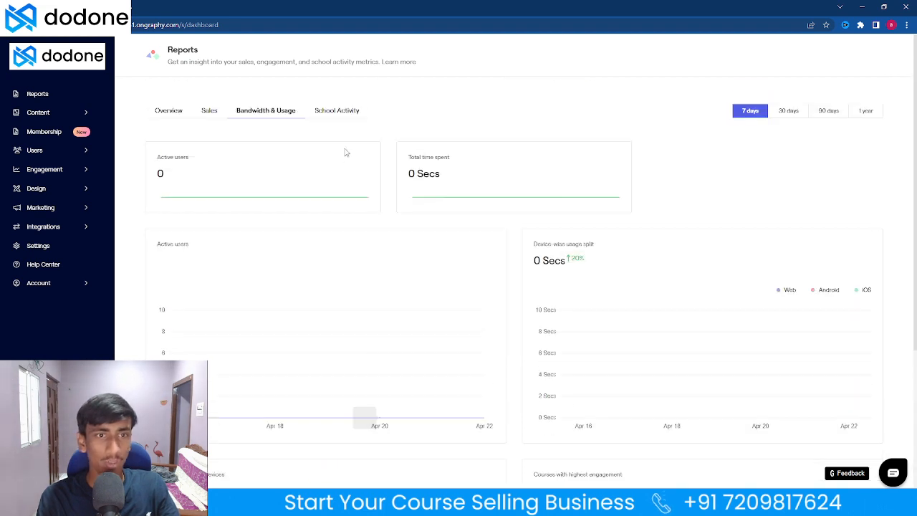
left_click(338, 115)
scroll(432, 292, "down", 1)
scroll(427, 271, "up", 1)
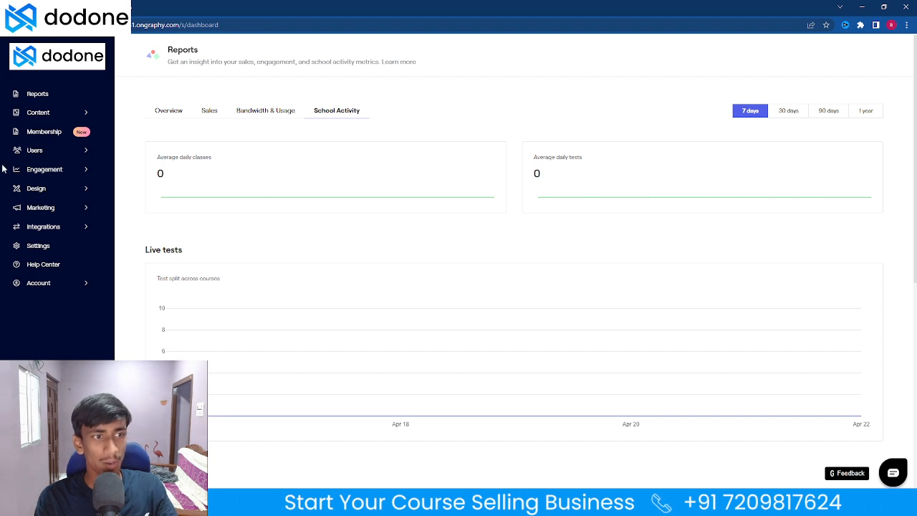
Open the website design page, look over its themes and pages, and go to the Navigation settings
left_click(42, 190)
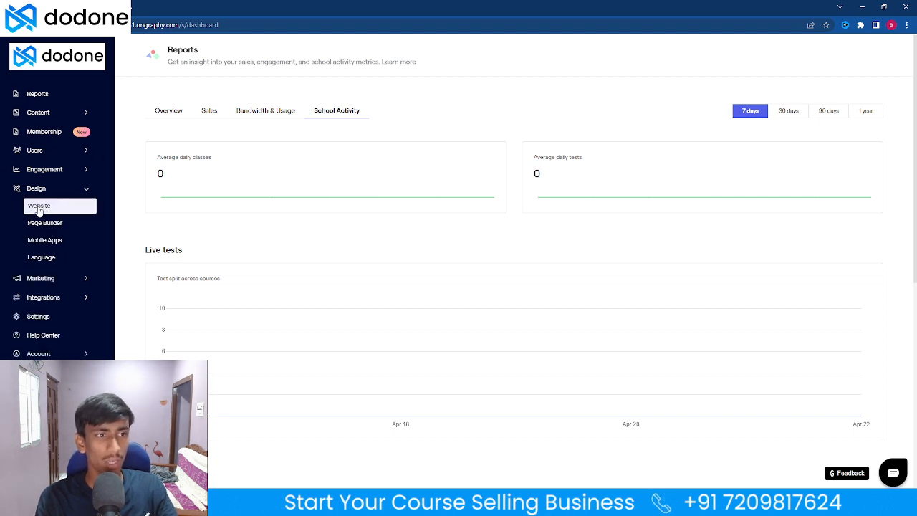
left_click(46, 207)
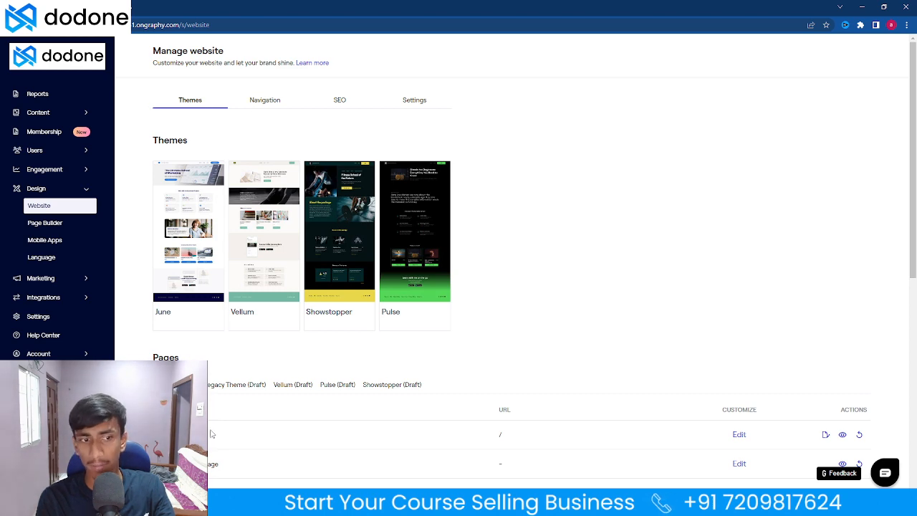
scroll(246, 415, "down", 2)
scroll(501, 244, "up", 2)
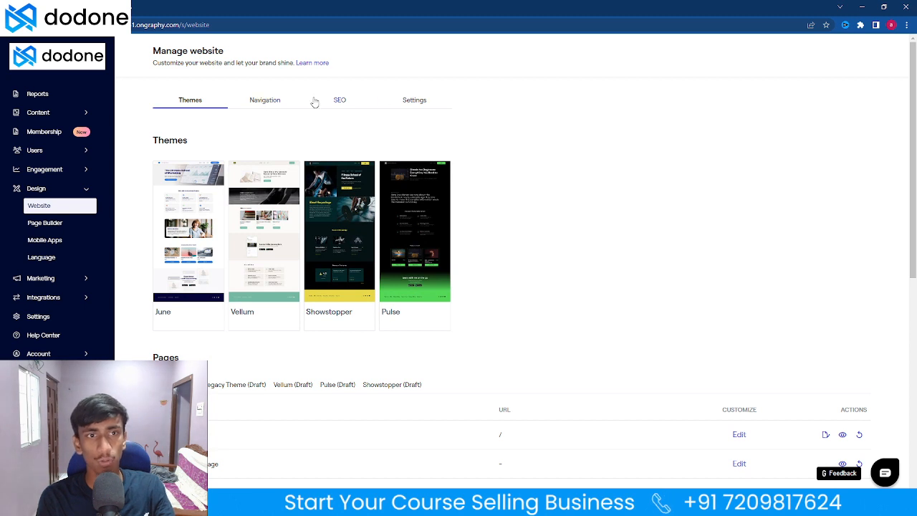
left_click(265, 102)
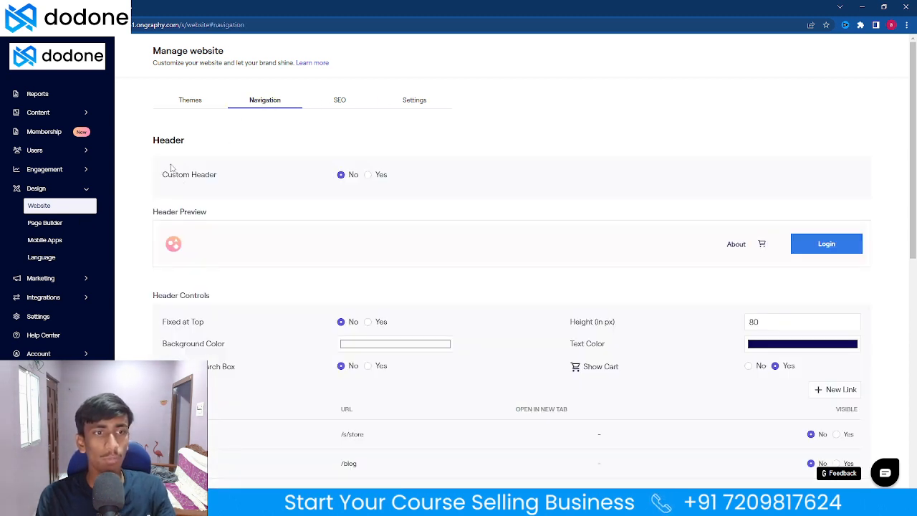
Examine the custom header option, the header preview and the header controls
left_click_drag(162, 174, 225, 175)
left_click(225, 176)
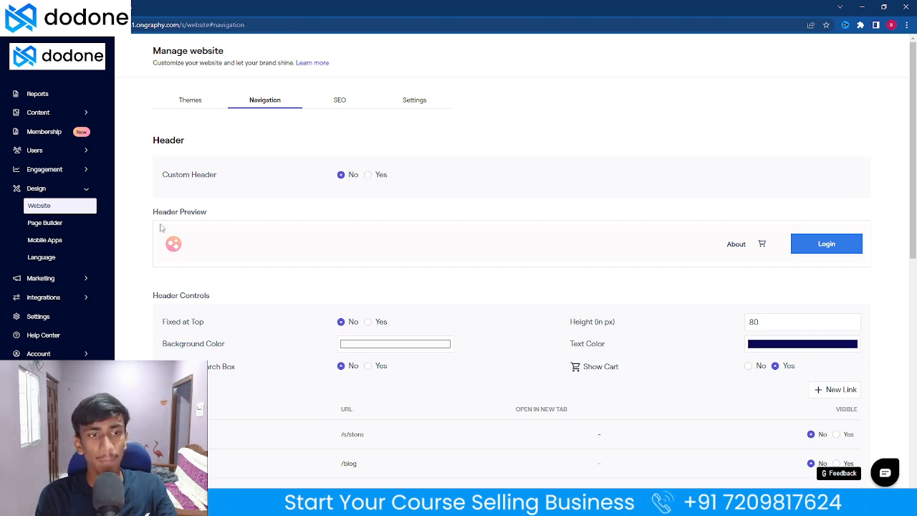
scroll(160, 228, "down", 1)
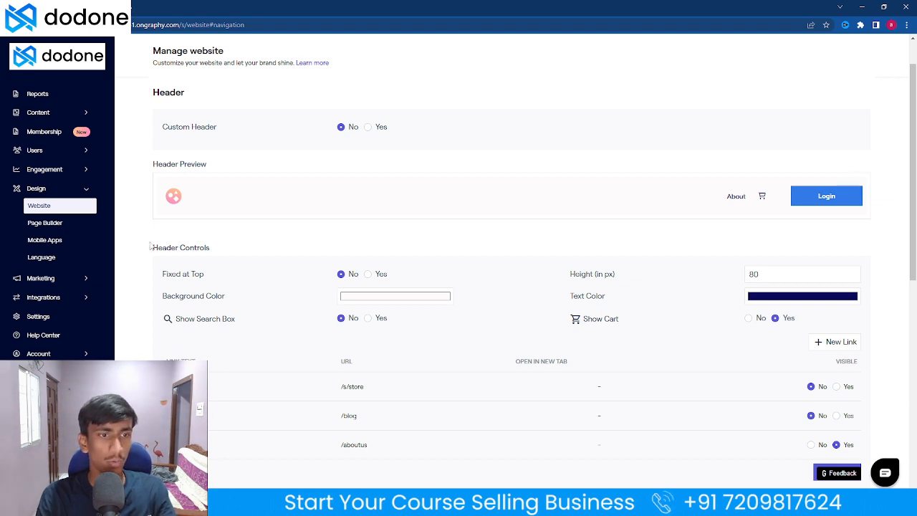
left_click_drag(153, 247, 215, 248)
left_click(215, 248)
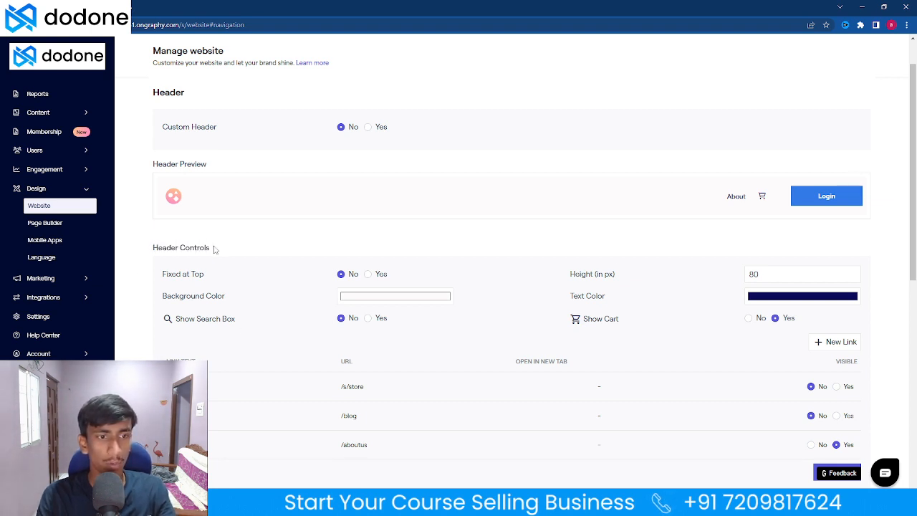
scroll(198, 246, "down", 1)
scroll(198, 246, "down", 1)
scroll(189, 227, "up", 1)
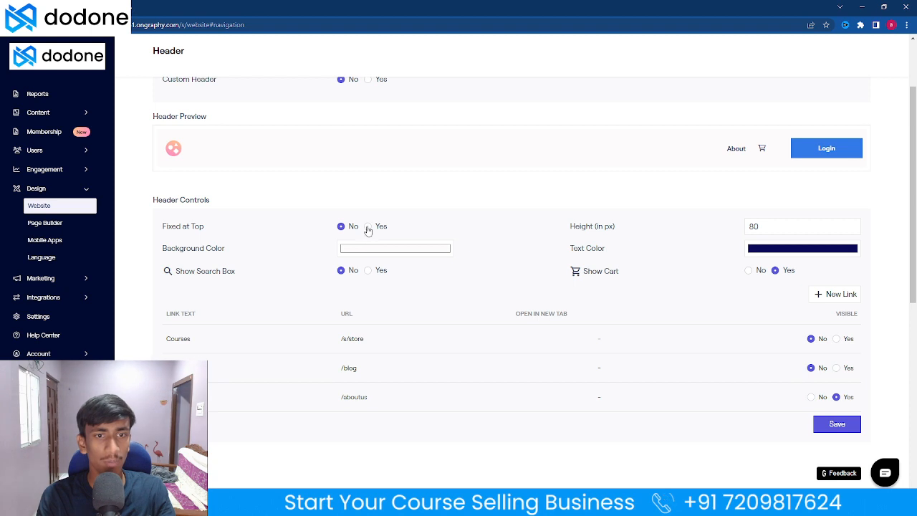
Try the header's Fixed at Top option, leave it at No, and set the header background color to black
left_click(368, 227)
left_click(342, 227)
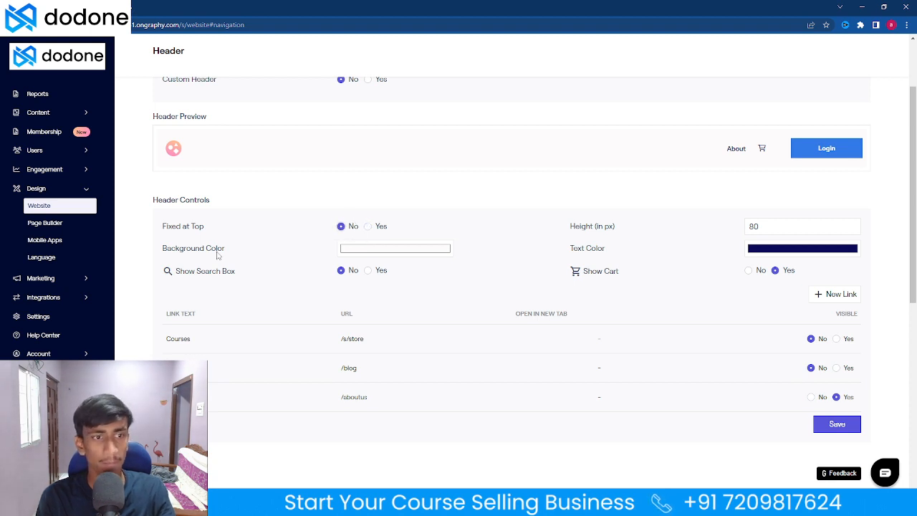
left_click(391, 259)
left_click_drag(379, 286, 498, 354)
left_click(283, 270)
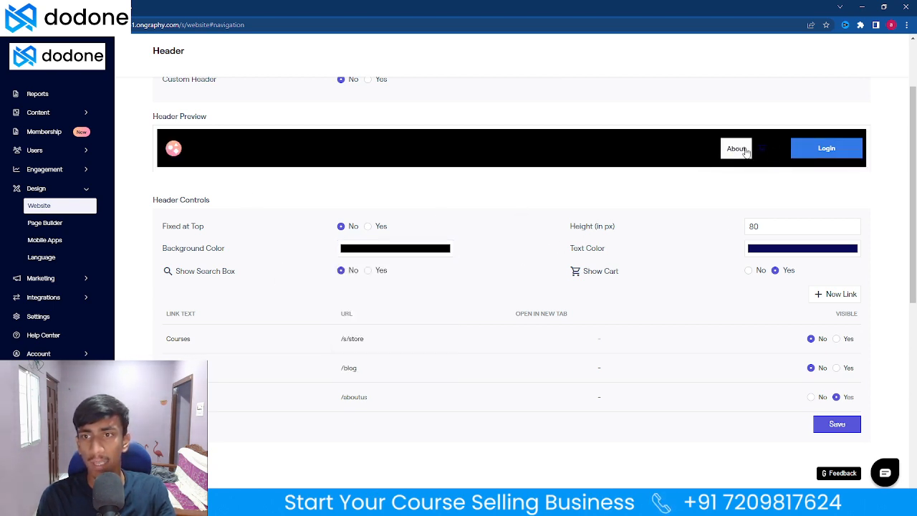
Set the header text color to white (RGB 255, 255, 255)
left_click(763, 252)
left_click_drag(764, 280, 721, 250)
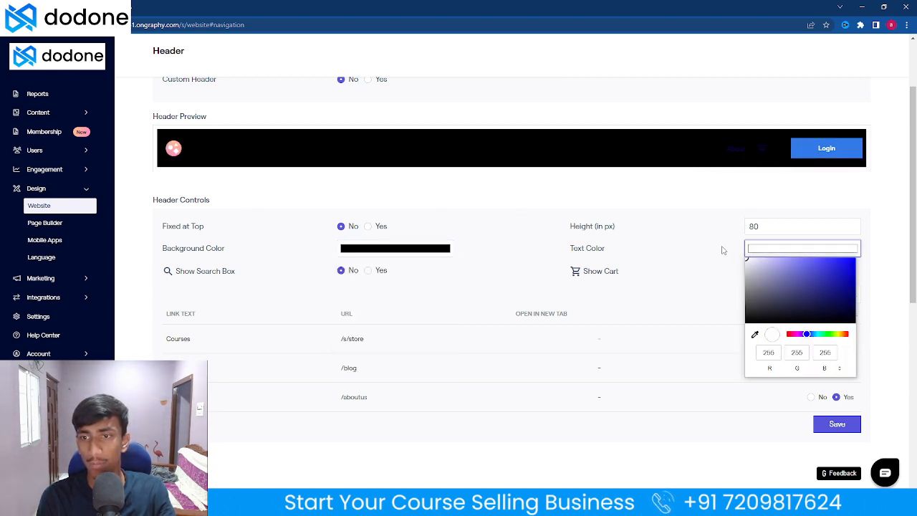
left_click(688, 237)
Try to adjust the header's height in pixels
left_click(752, 226)
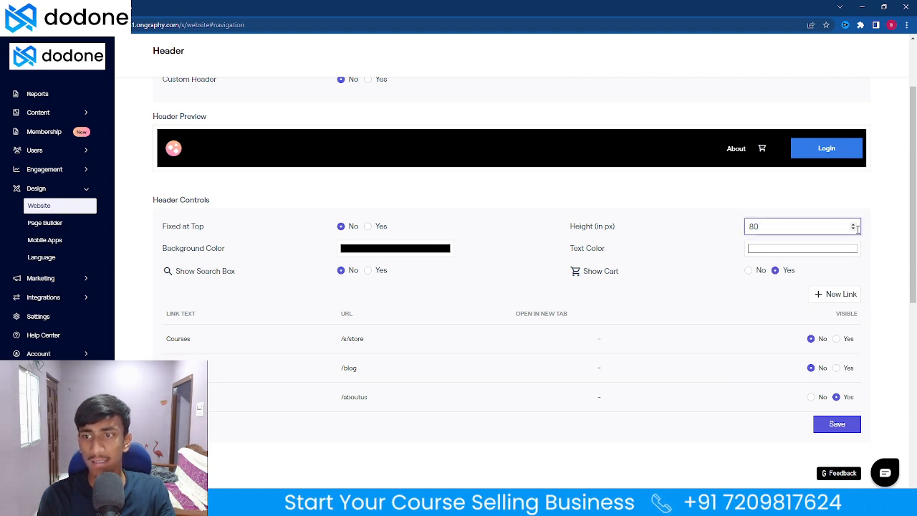
left_click(852, 224)
left_click(852, 224)
left_click(852, 224)
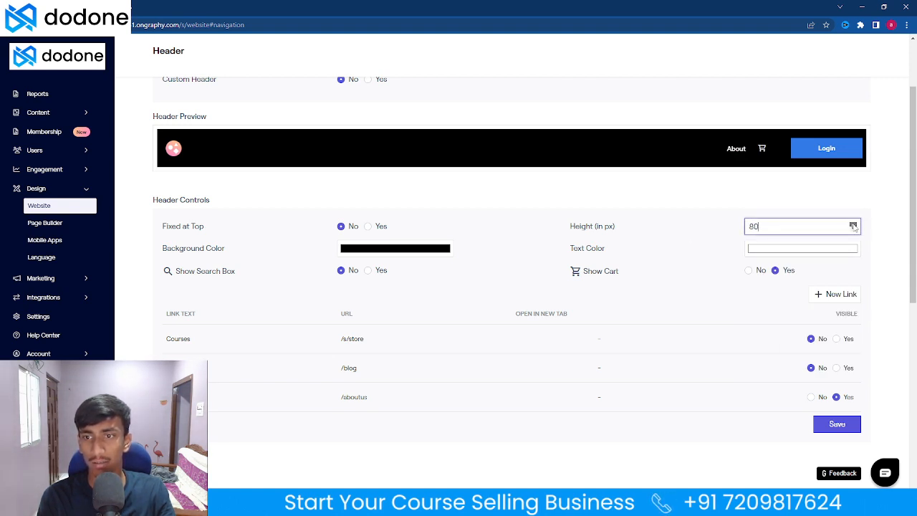
left_click(693, 231)
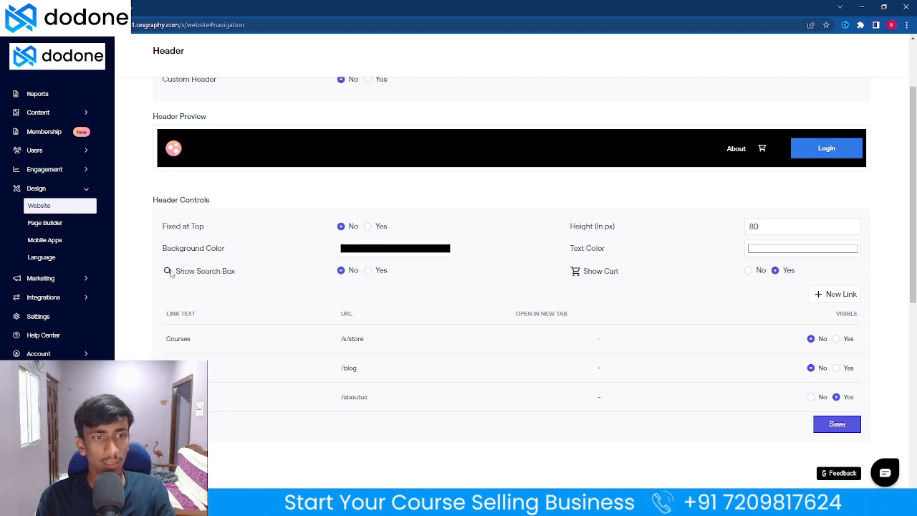
Try showing the search box and hiding the cart in the header, restoring each setting after checking the preview
left_click_drag(170, 273, 272, 273)
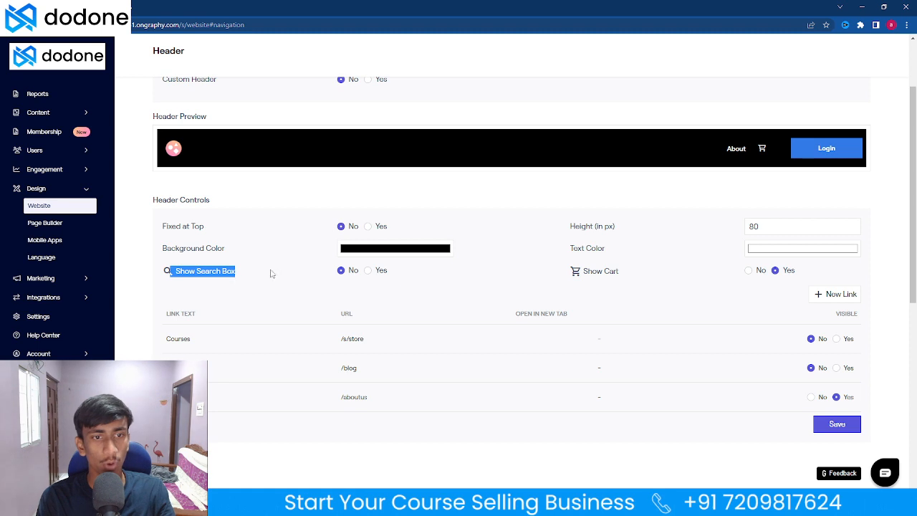
left_click(370, 272)
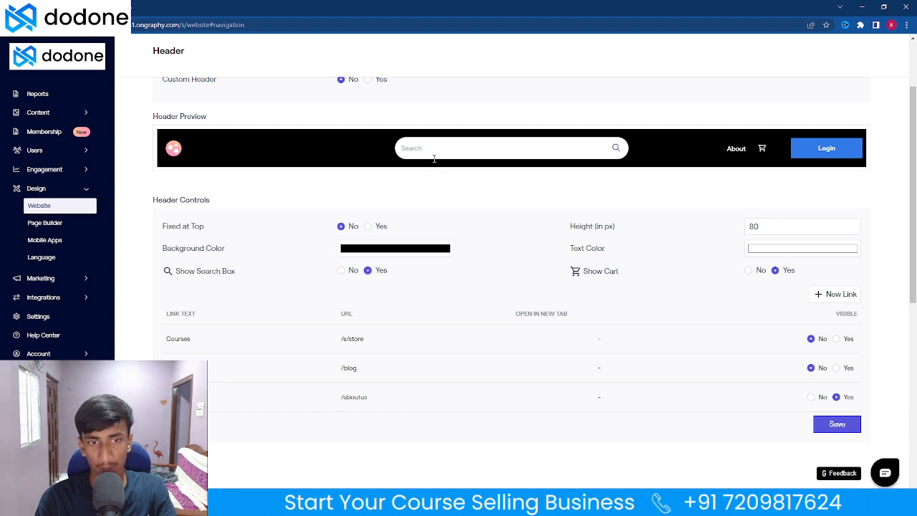
left_click(340, 270)
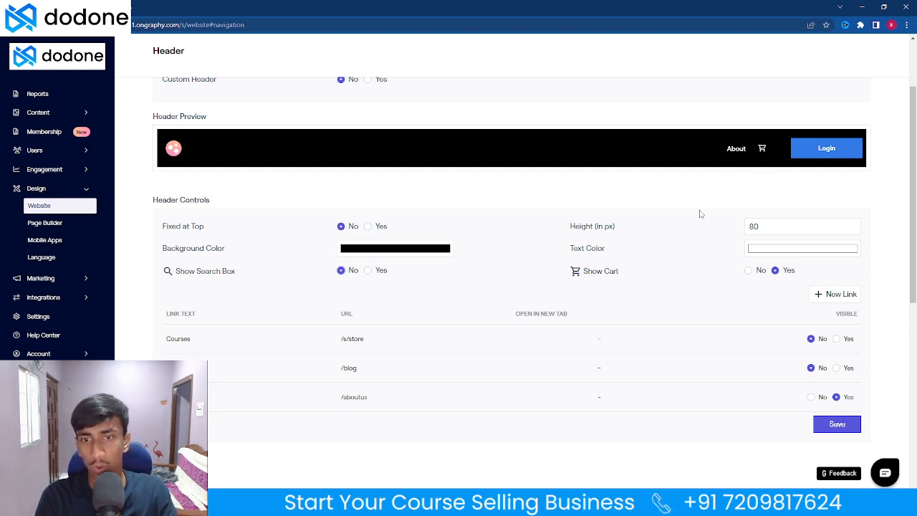
left_click(748, 271)
left_click(775, 271)
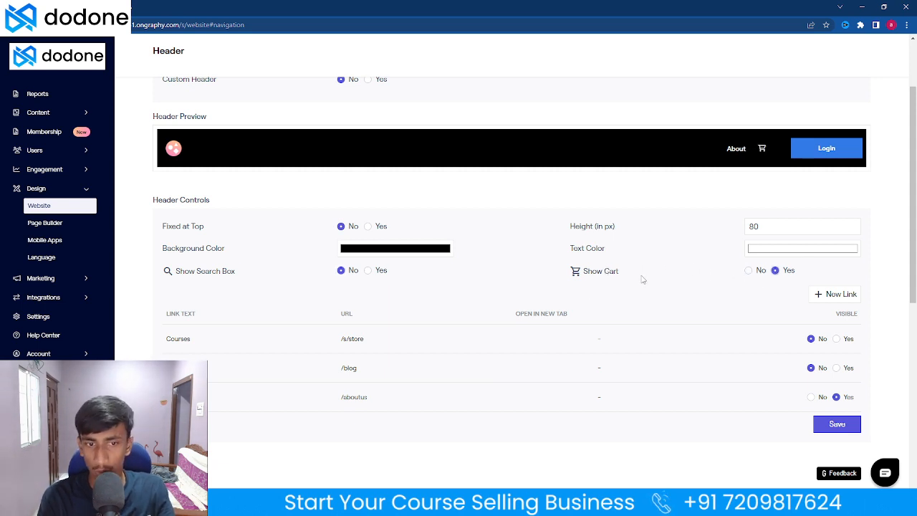
Try showing the Courses and Blog links in the header, and hide Courses, Blog and About again
scroll(491, 321, "down", 2)
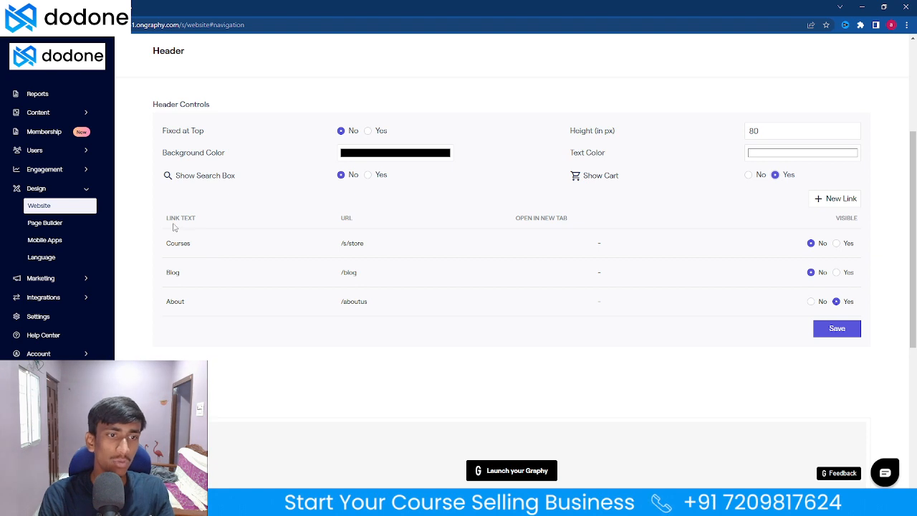
left_click_drag(167, 243, 190, 244)
left_click_drag(164, 272, 186, 302)
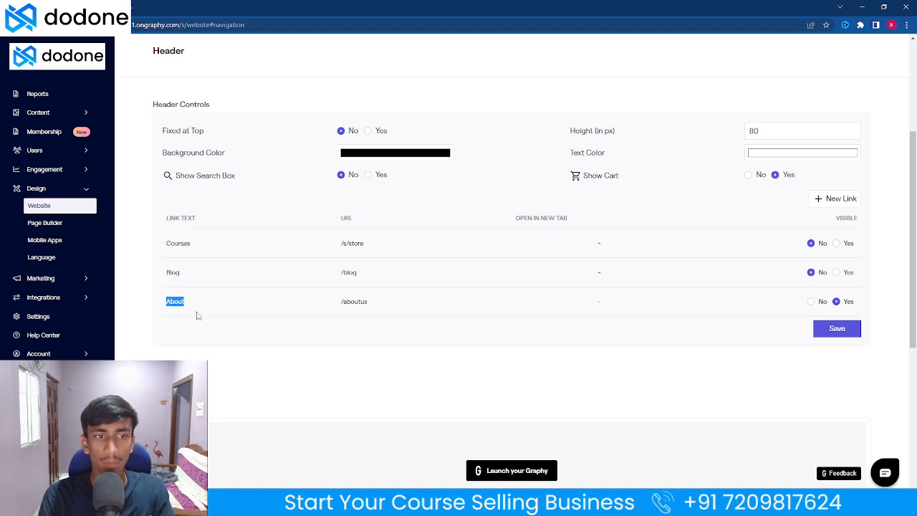
scroll(233, 301, "up", 3)
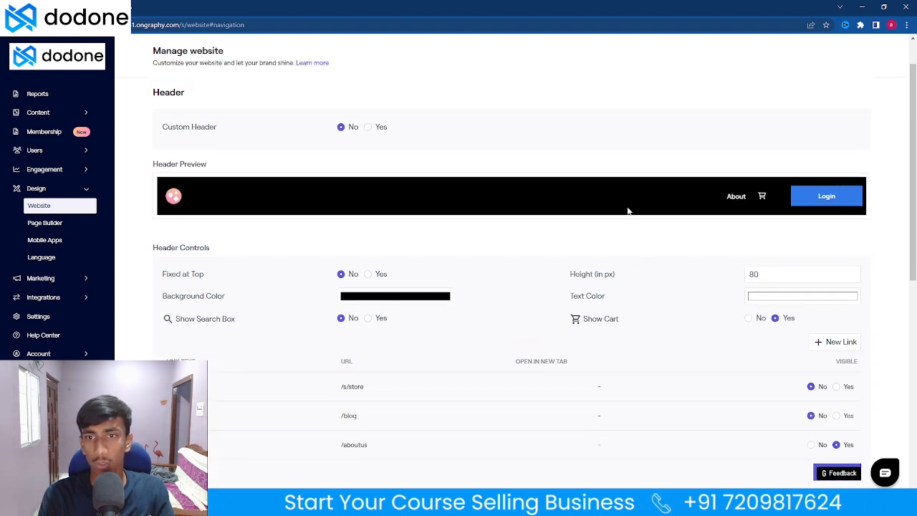
scroll(682, 222, "down", 2)
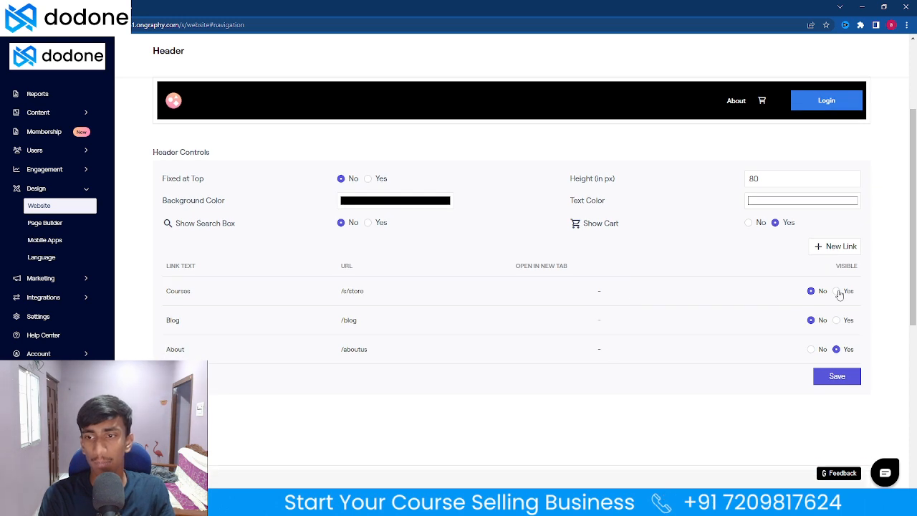
left_click(836, 291)
left_click(835, 321)
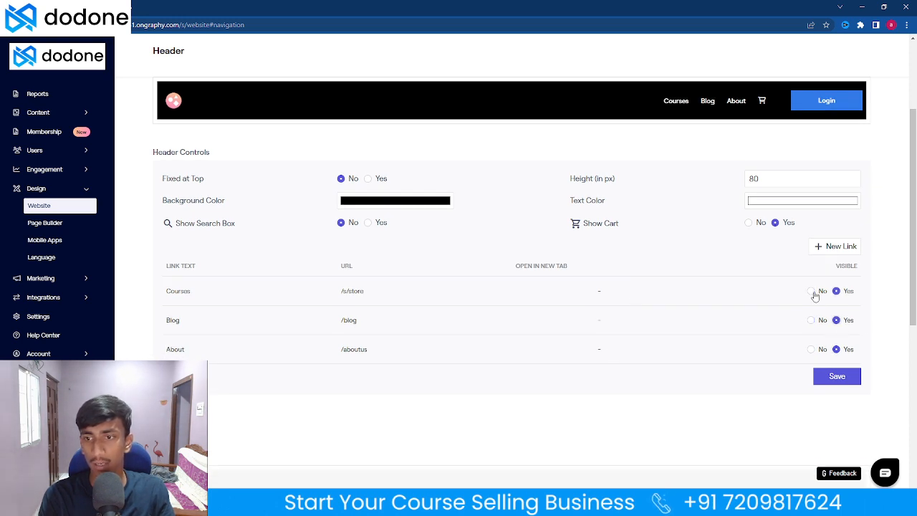
left_click(811, 290)
left_click(811, 320)
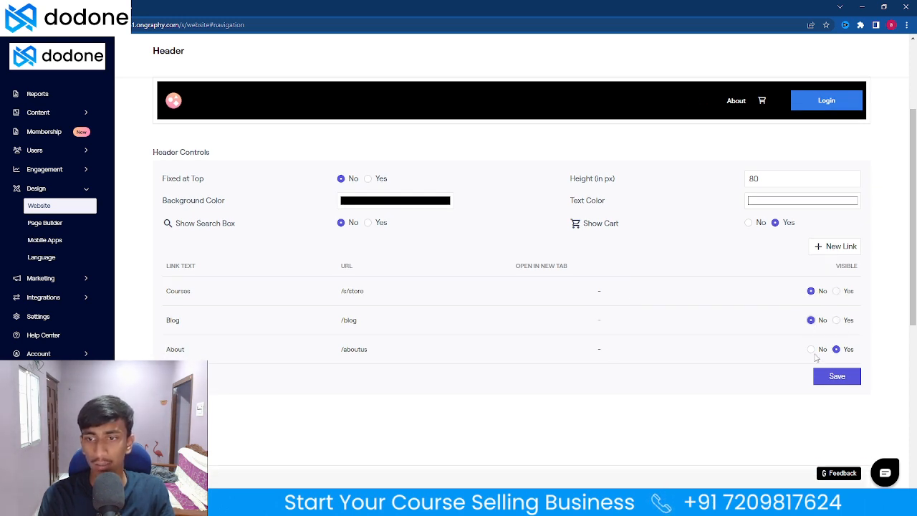
left_click(811, 349)
scroll(380, 294, "up", 1)
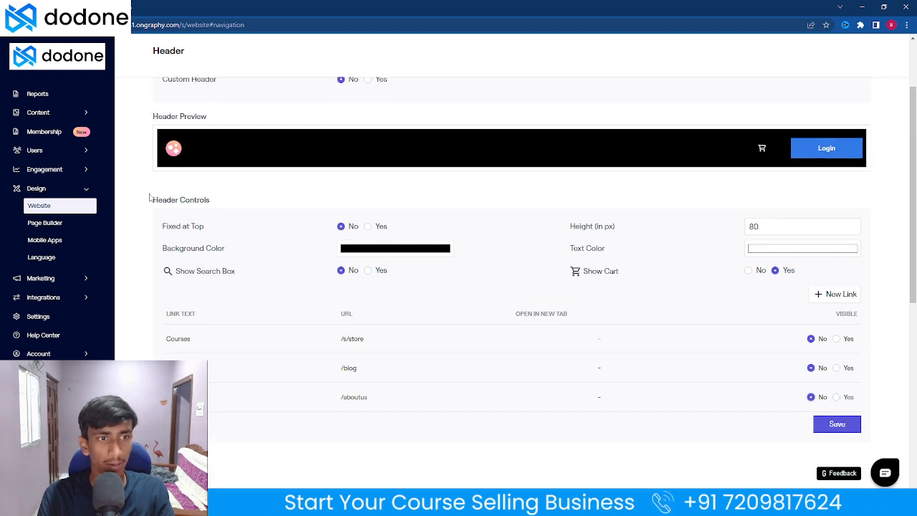
left_click_drag(151, 199, 215, 204)
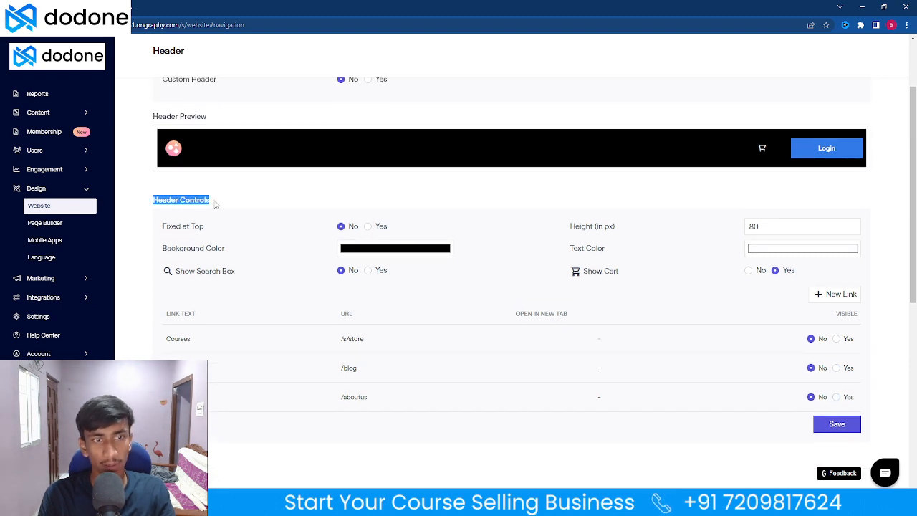
Make the Courses, Blog and About links visible in the header
left_click(835, 338)
left_click(835, 367)
left_click(835, 396)
Examine the Footer section and its preview below the header controls
scroll(456, 394, "down", 4)
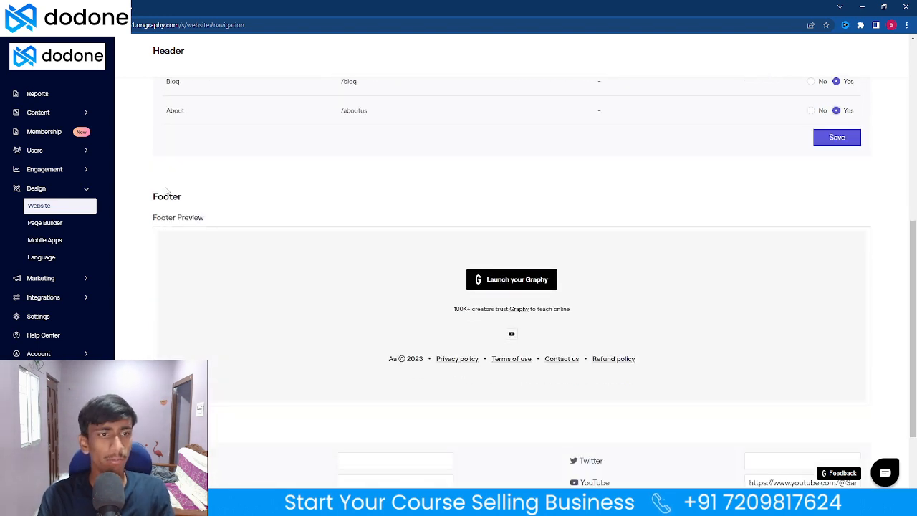
left_click_drag(154, 194, 178, 197)
left_click(184, 238)
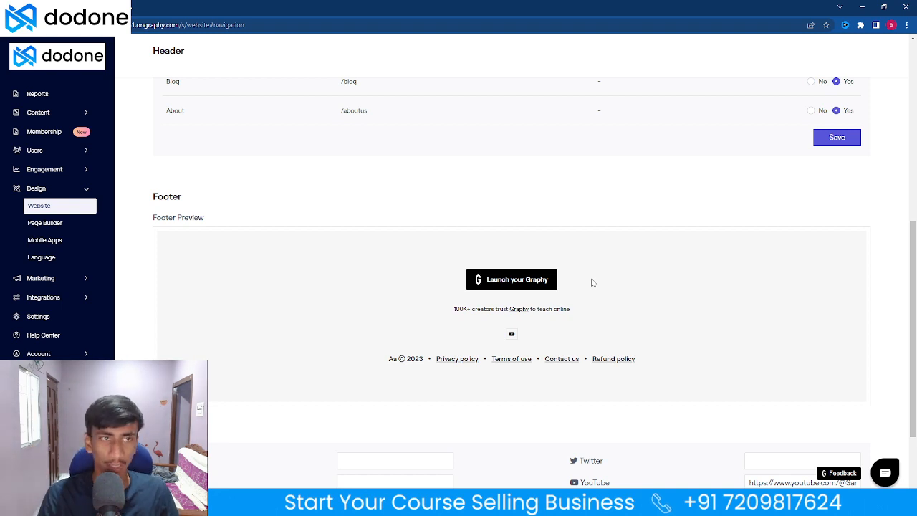
Open the EZEdit website in a new tab, look through its home page and go to its Courses page
key("ctrl+t")
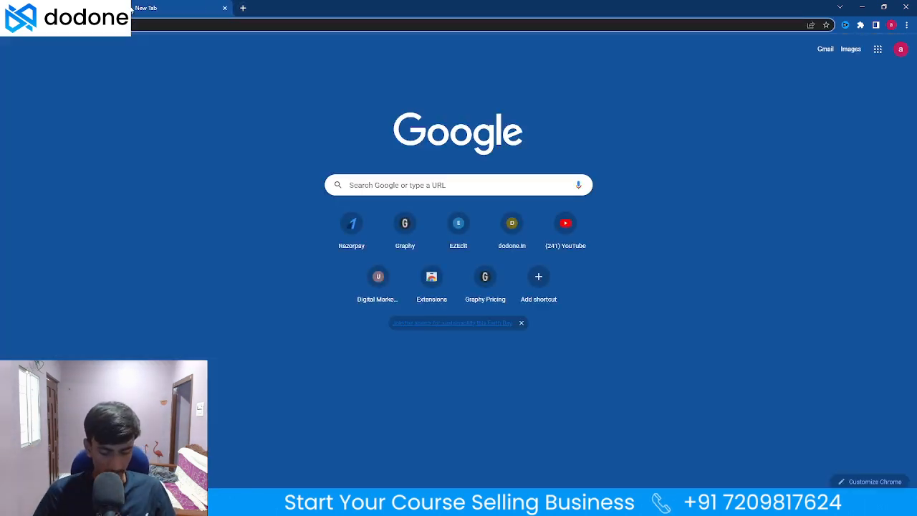
type("ezedit")
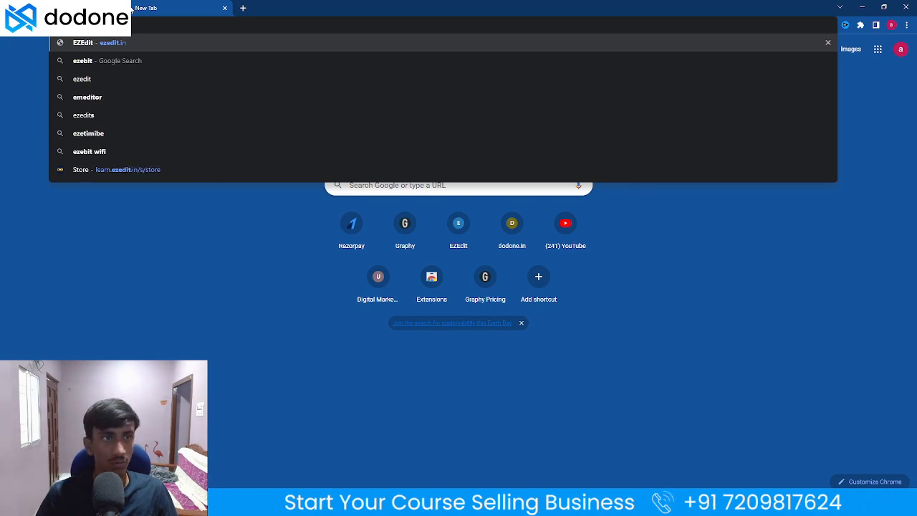
key("Return")
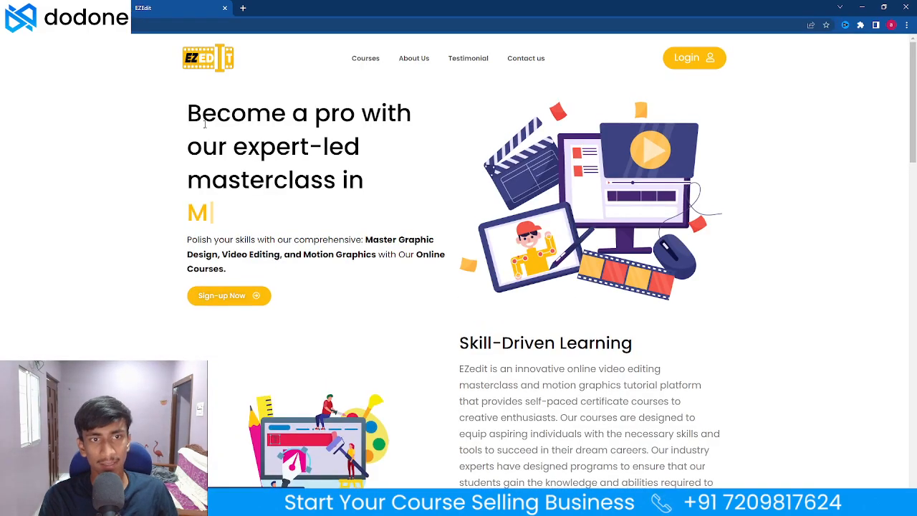
scroll(56, 178, "down", 20)
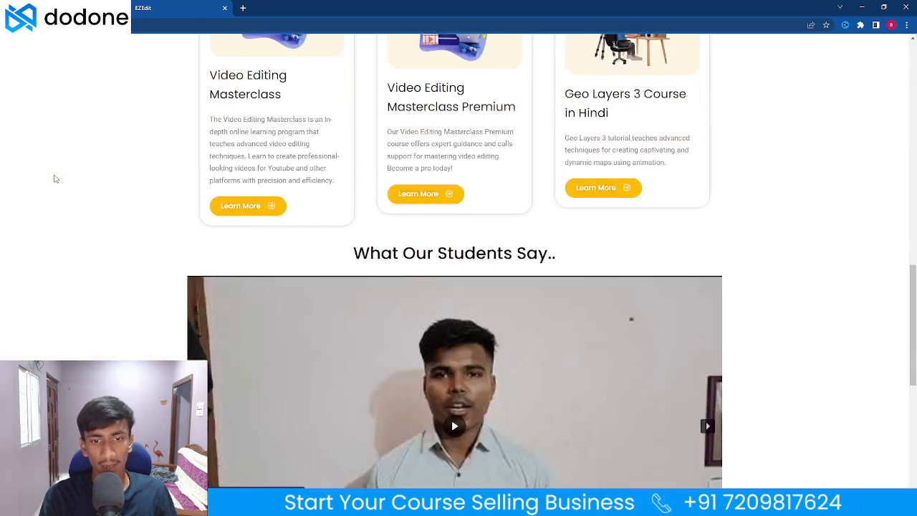
scroll(280, 338, "up", 15)
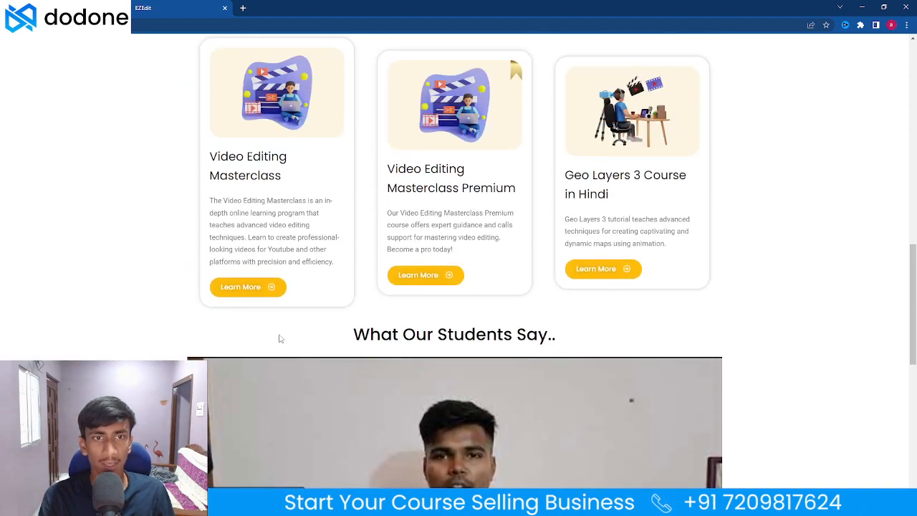
scroll(280, 338, "up", 4)
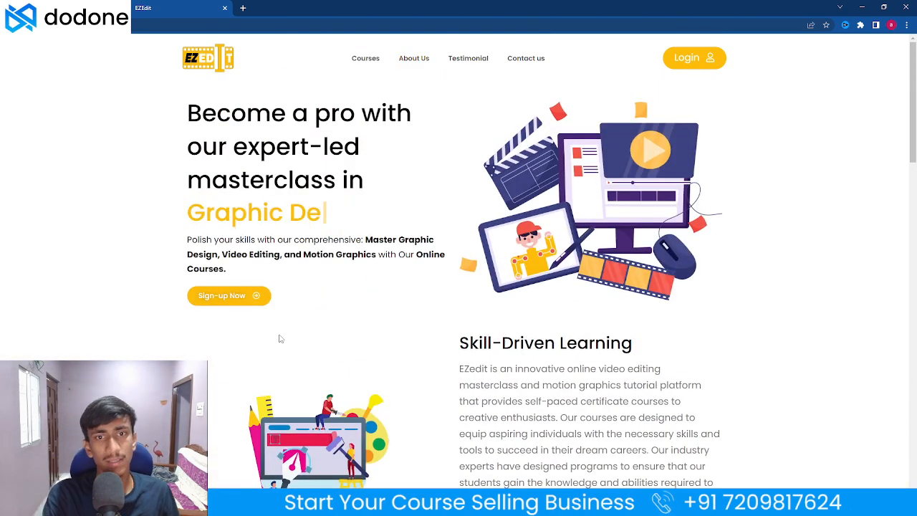
left_click(363, 62)
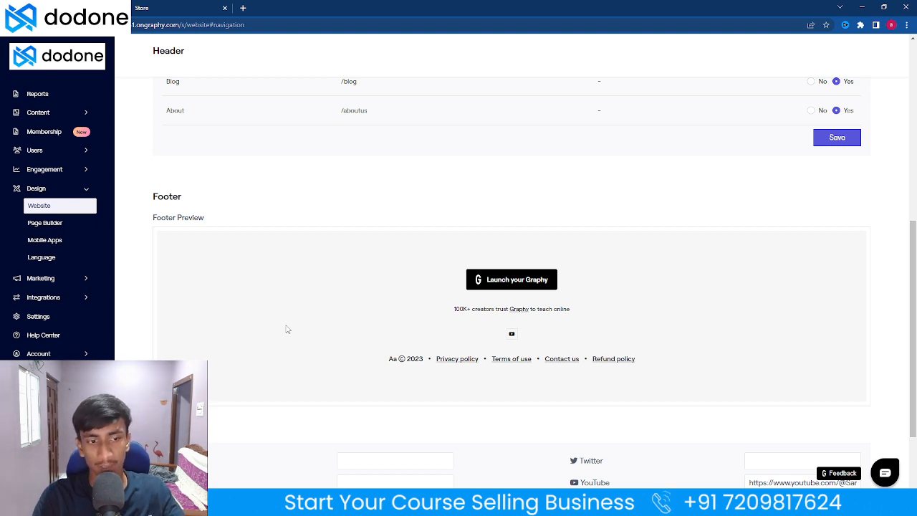
Cut the YouTube link out of the Footer Controls on the Graphy website navigation page
scroll(276, 326, "down", 2)
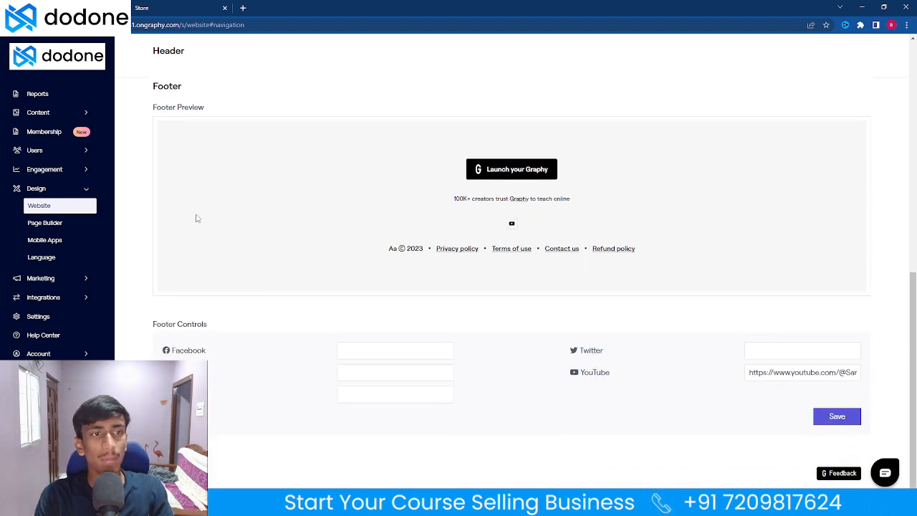
scroll(184, 208, "up", 1)
scroll(230, 284, "down", 1)
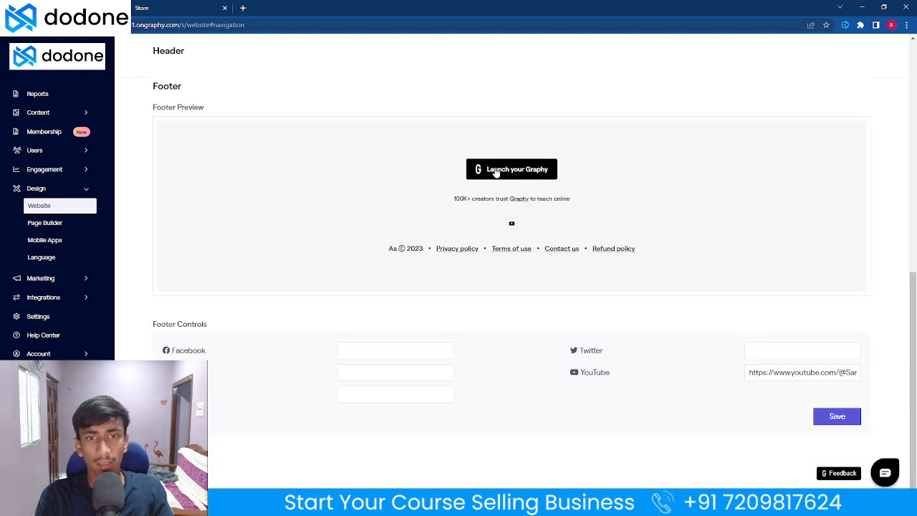
left_click(767, 372)
triple_click(767, 373)
right_click(767, 373)
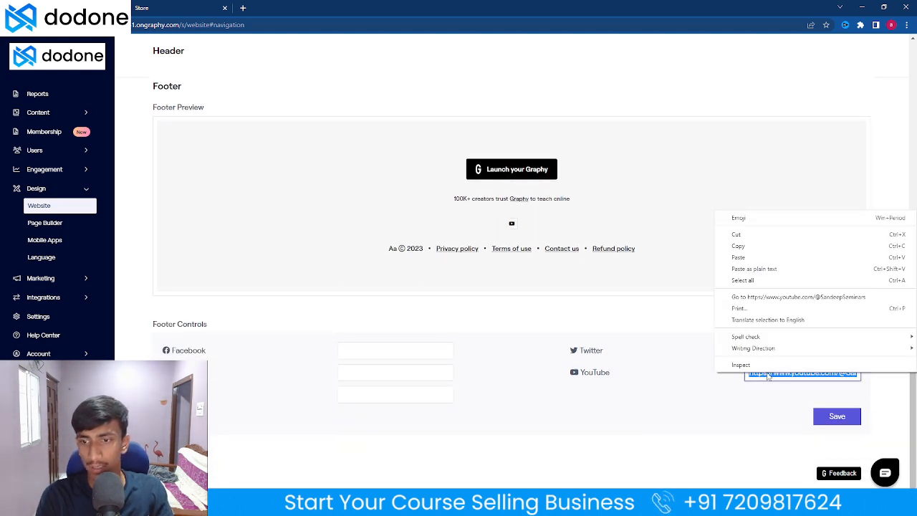
left_click(747, 234)
left_click(296, 399)
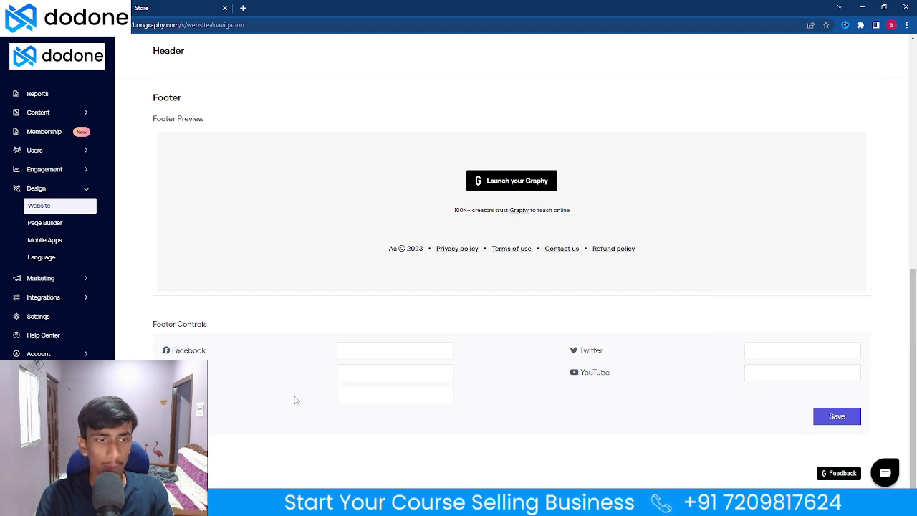
left_click(366, 372)
key("Tab")
key("Tab")
key("Tab")
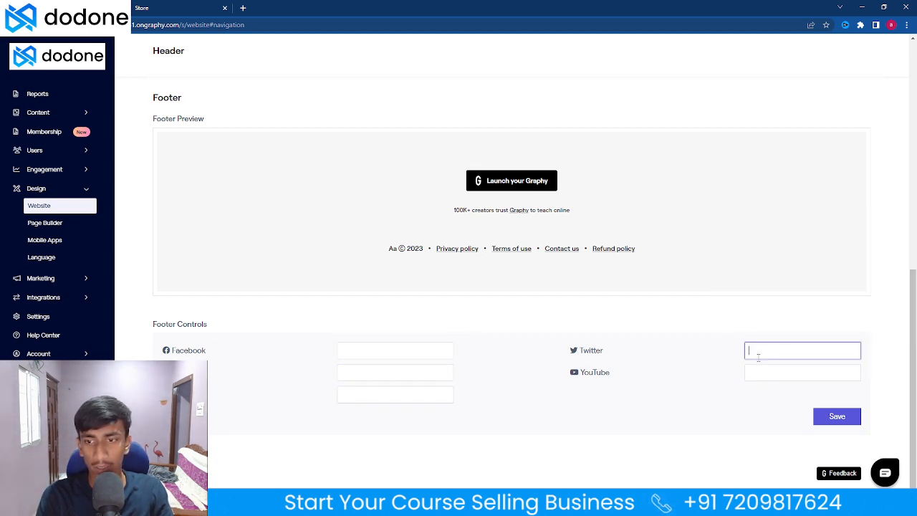
left_click_drag(193, 333, 222, 327)
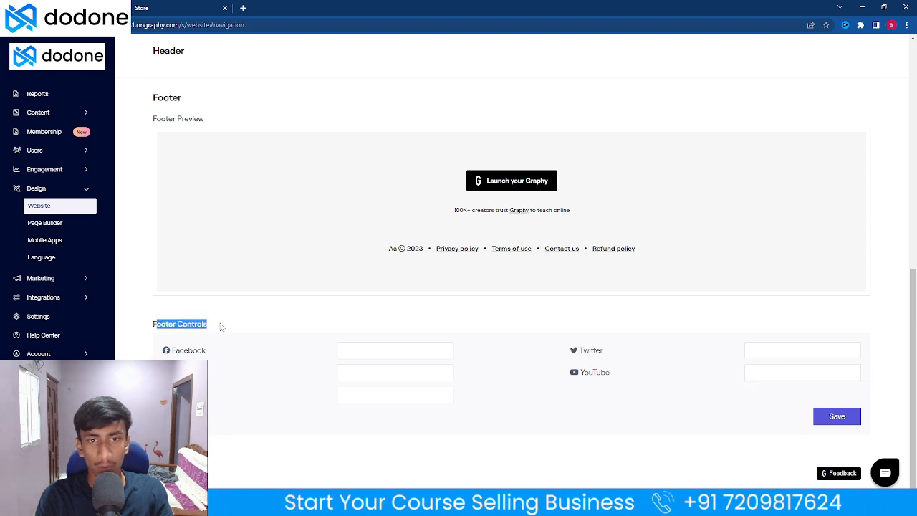
left_click(456, 228)
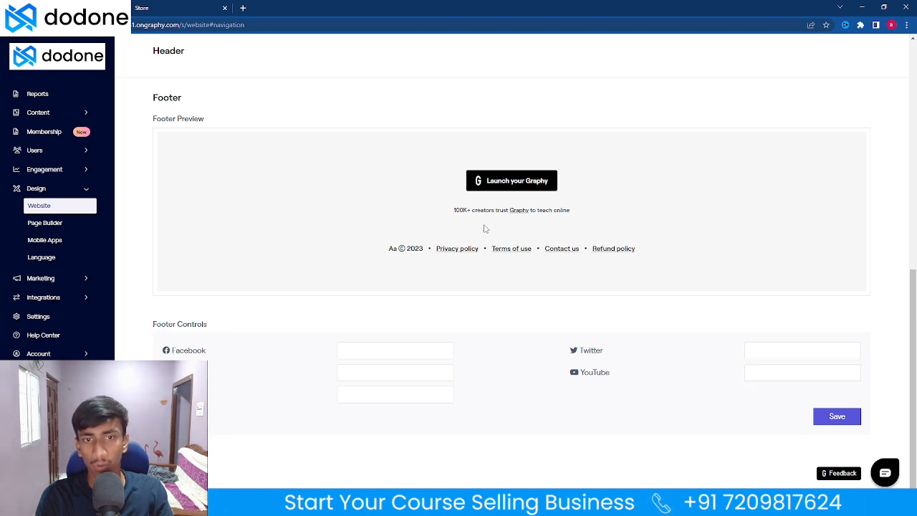
Paste the cut link back as the footer's YouTube link and save the footer controls
right_click(776, 377)
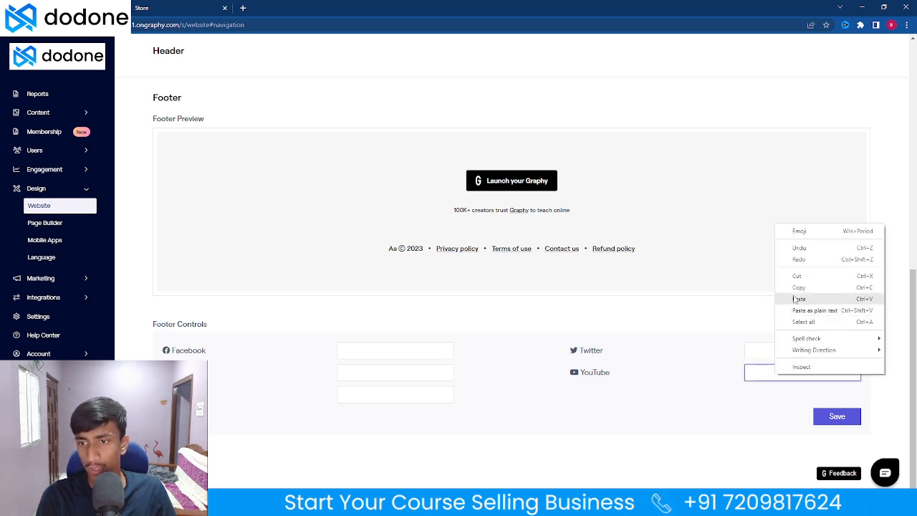
left_click(798, 298)
left_click(835, 426)
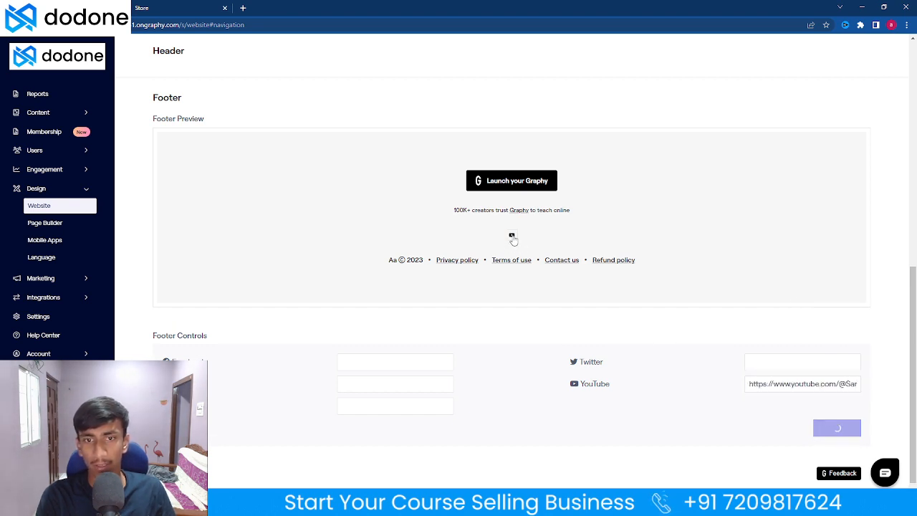
Paste the same YouTube link as the footer's Facebook link and save
right_click(370, 362)
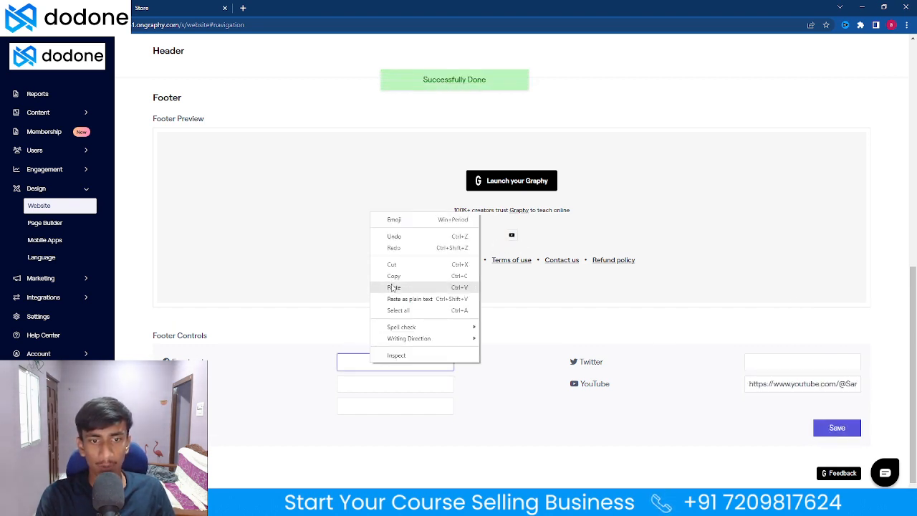
left_click(392, 288)
left_click(827, 428)
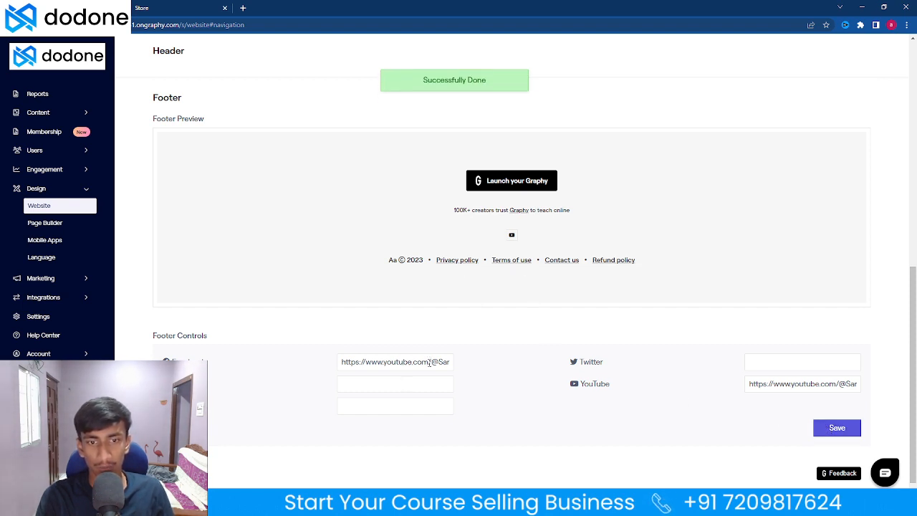
left_click_drag(428, 361, 522, 364)
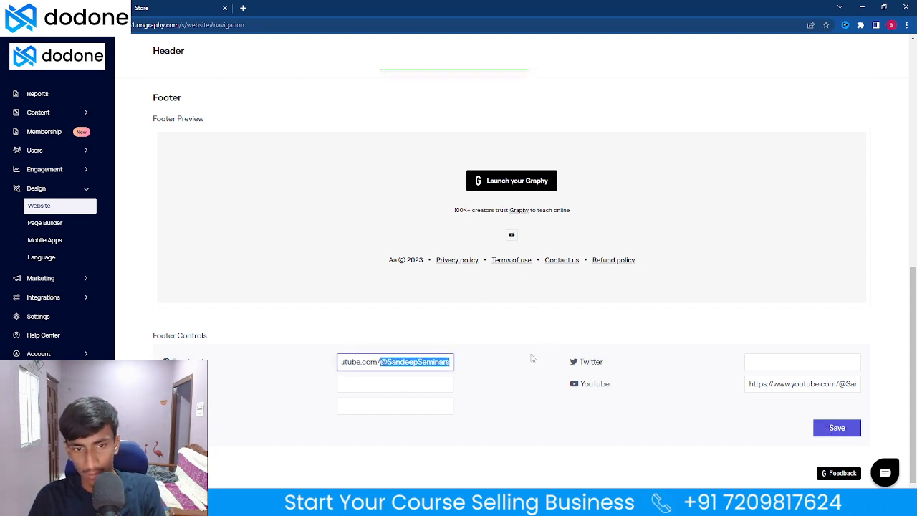
key("BackSpace")
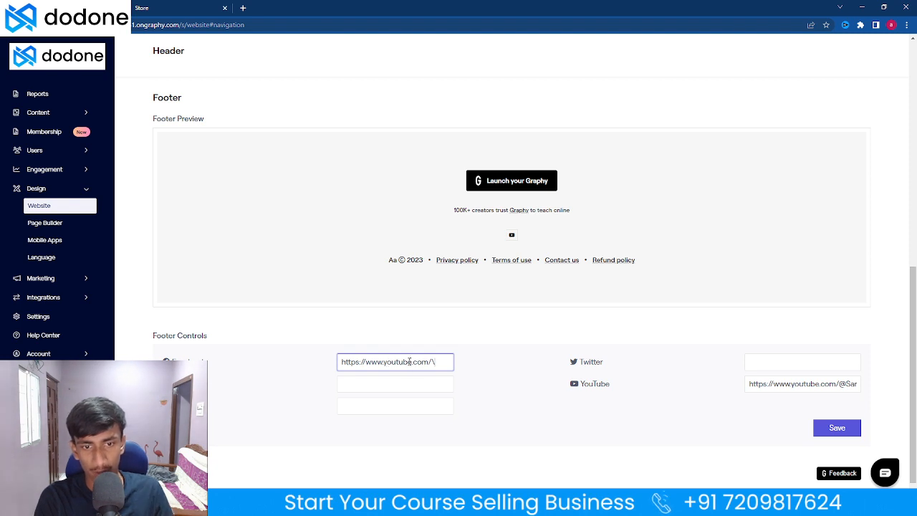
left_click_drag(413, 362, 387, 361)
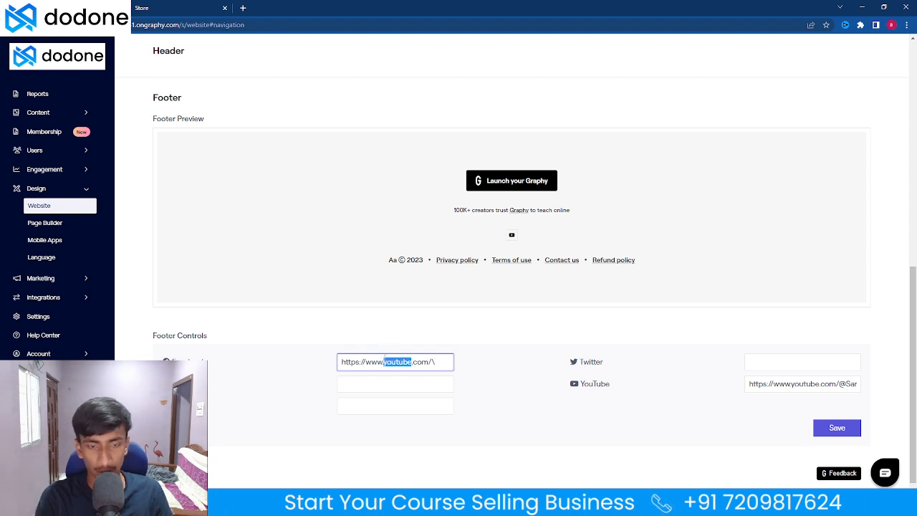
type("facebook")
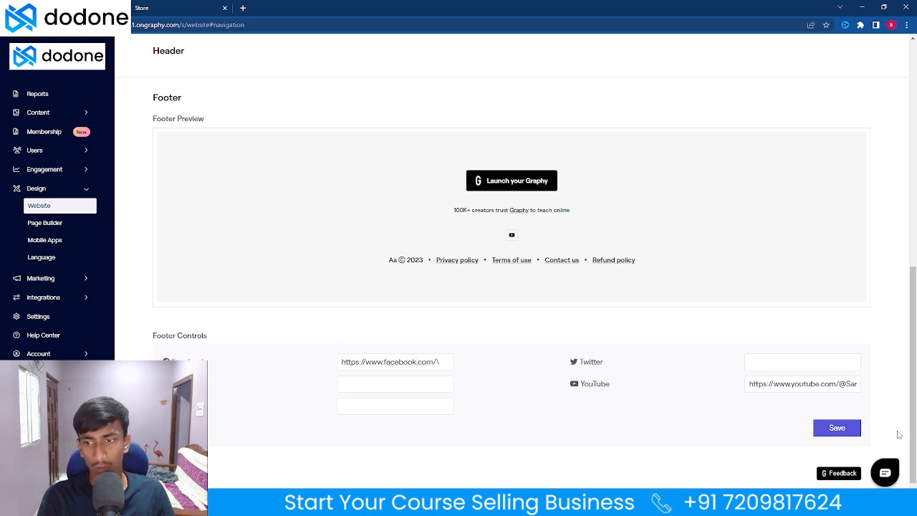
left_click(837, 428)
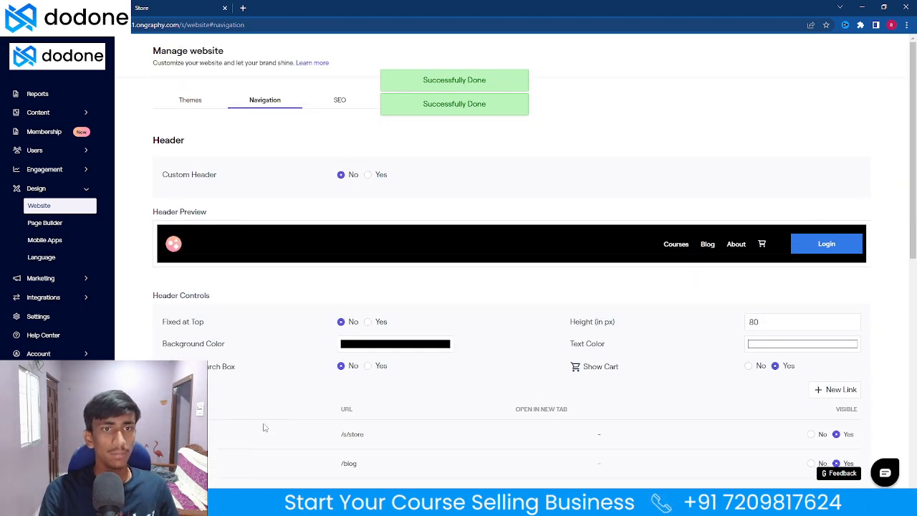
Open the website's SEO settings and check the browser titles of the EZEdit store and home pages for comparison
left_click(330, 100)
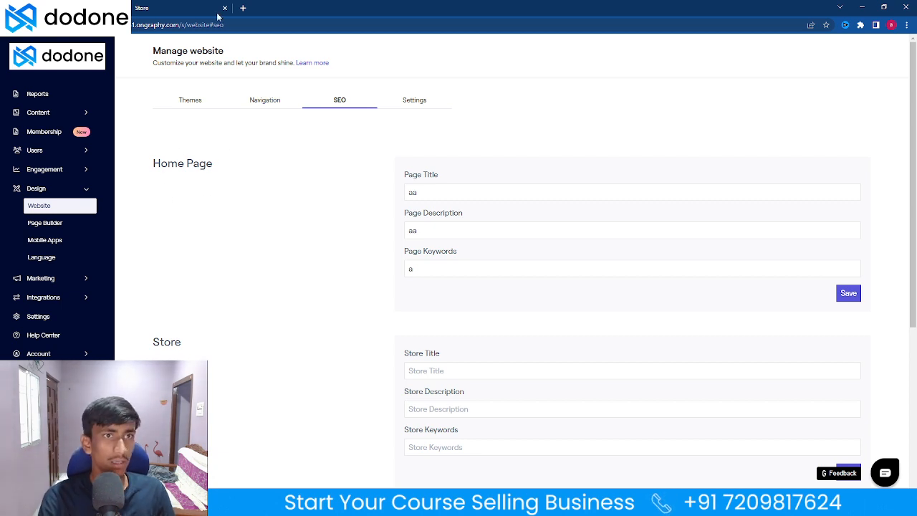
left_click(173, 6)
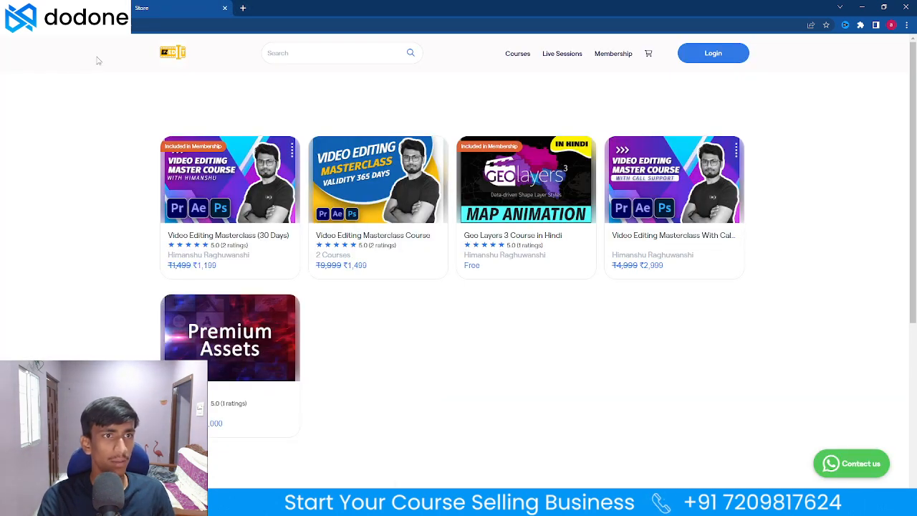
left_click(162, 53)
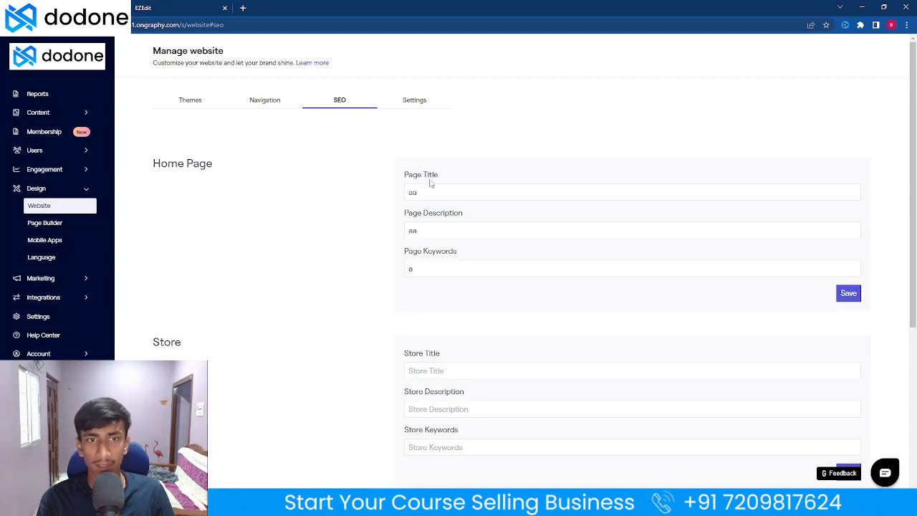
Set the Home Page SEO title to "dodone courses" and save it
left_click(433, 187)
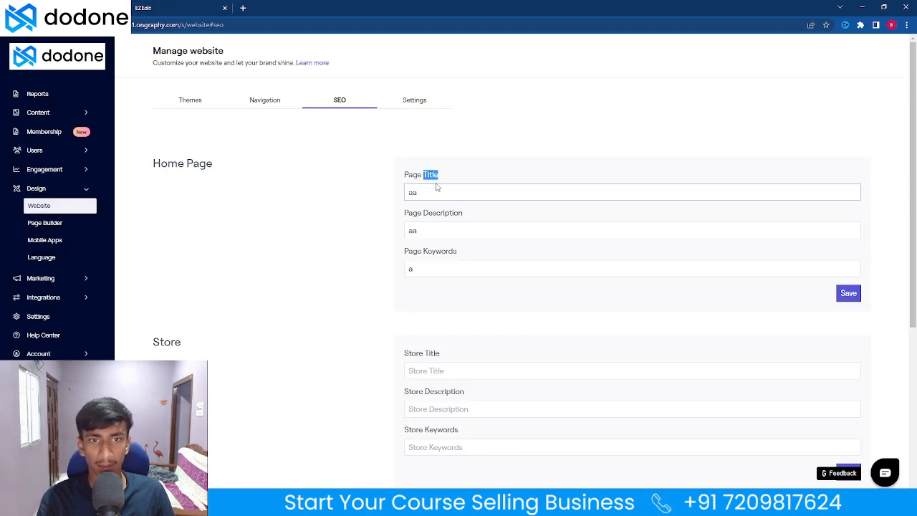
double_click(435, 191)
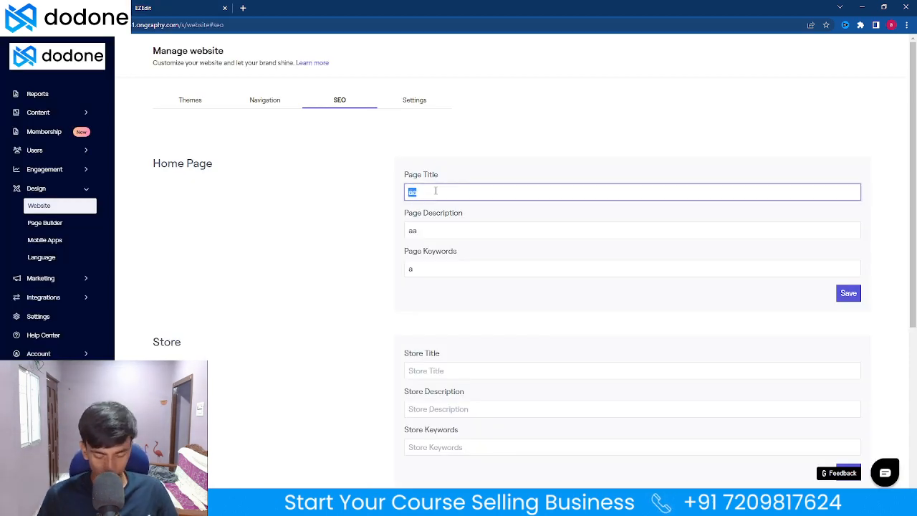
type("do")
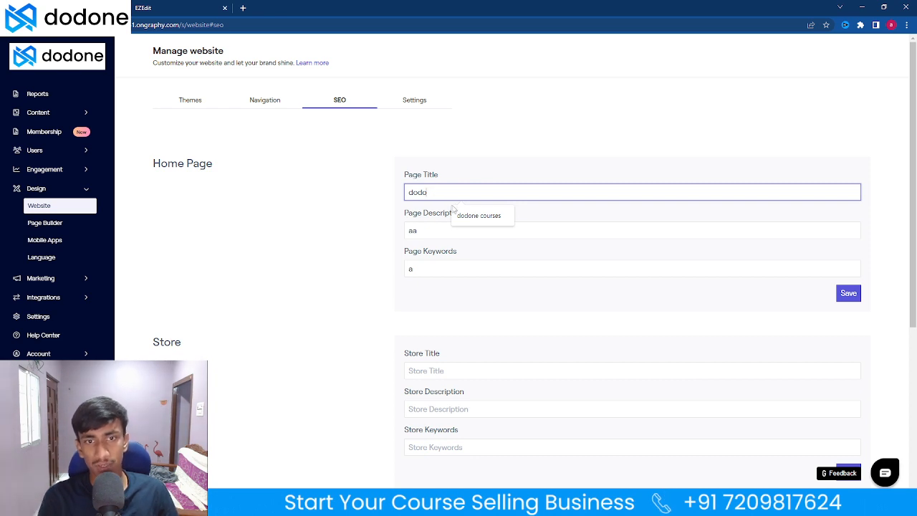
type("do")
left_click(476, 215)
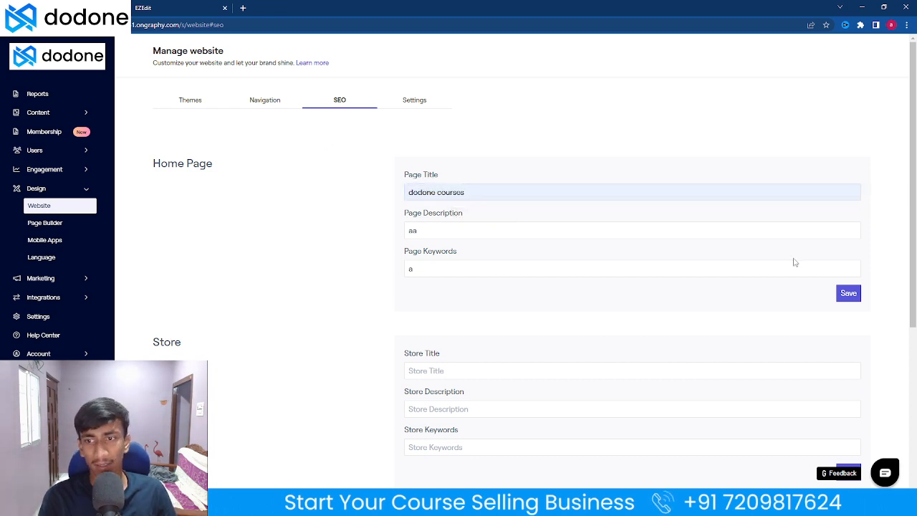
left_click(849, 294)
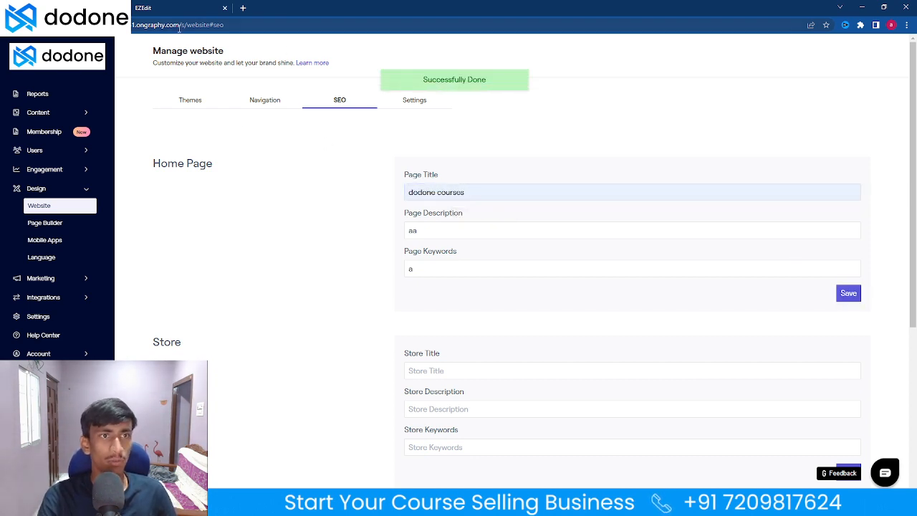
Copy the site's base address, open it in a new tab to check the page title, and return to the SEO settings
left_click_drag(179, 27, 134, 26)
right_click(136, 24)
left_click(139, 75)
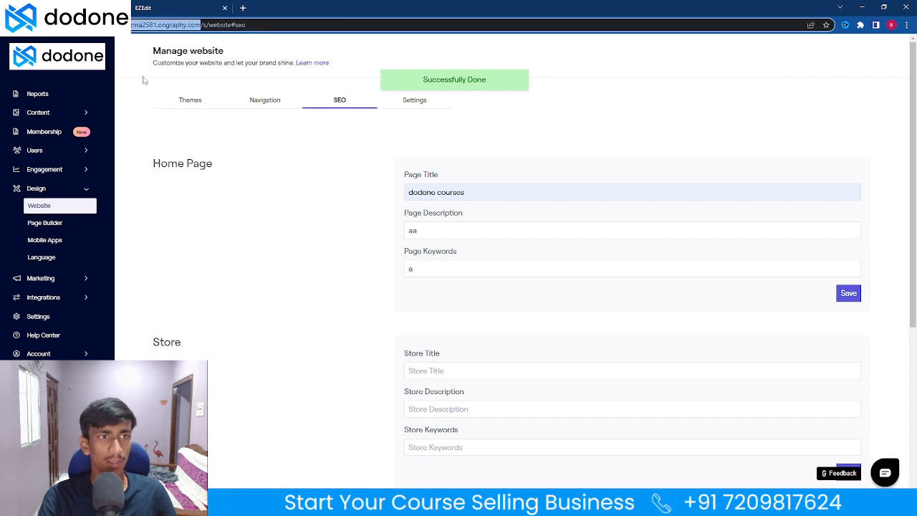
left_click(243, 8)
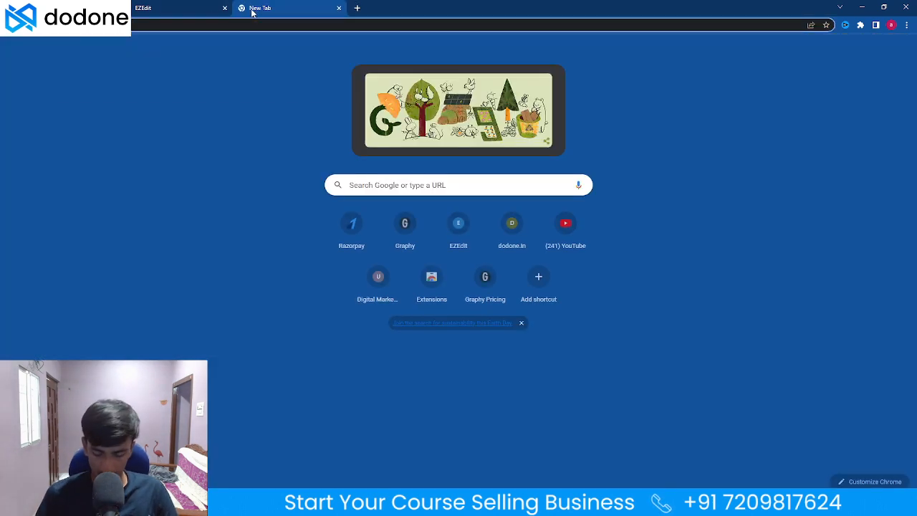
key("ctrl+v")
key("Return")
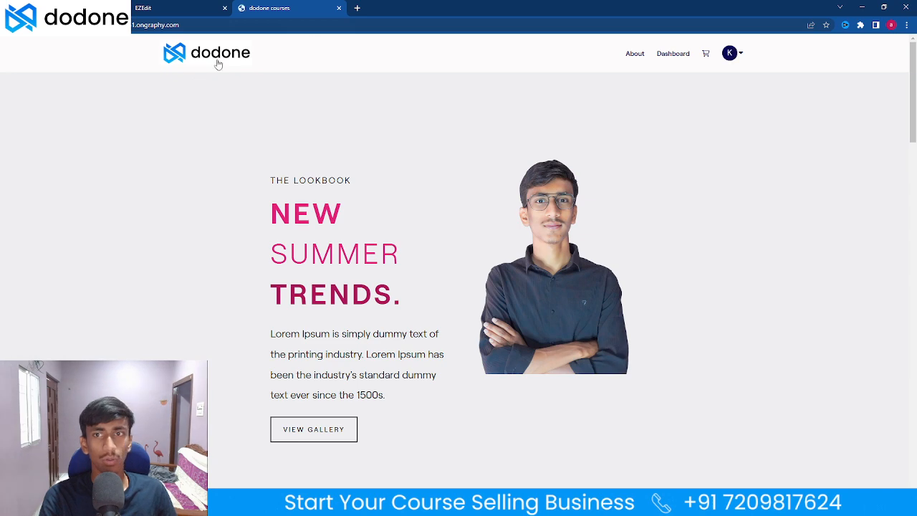
left_click(200, 7)
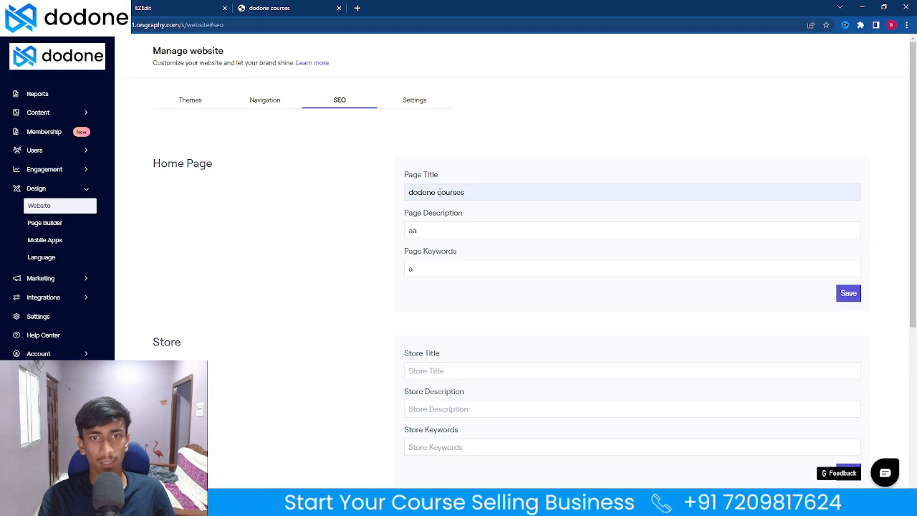
Replace the Home Page SEO keywords with "dodone courses,"
left_click(425, 226)
key("ctrl+a")
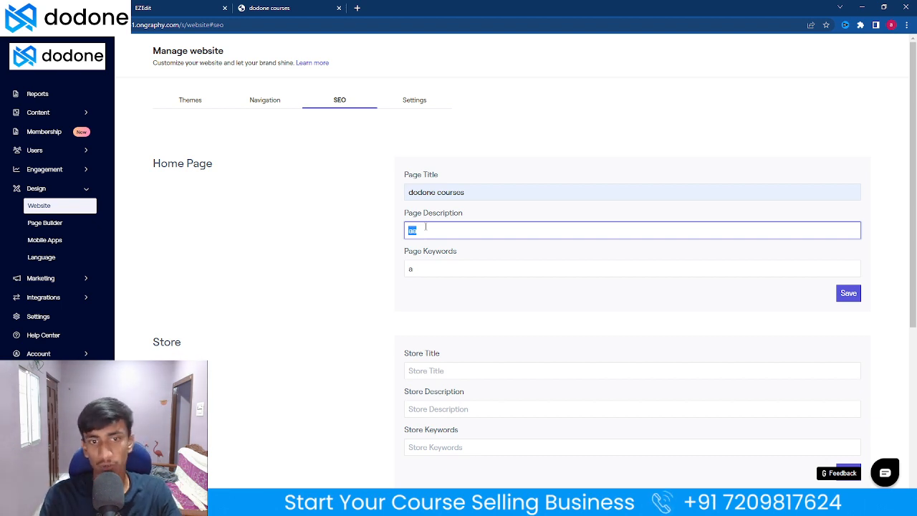
left_click(434, 274)
key("ctrl+a")
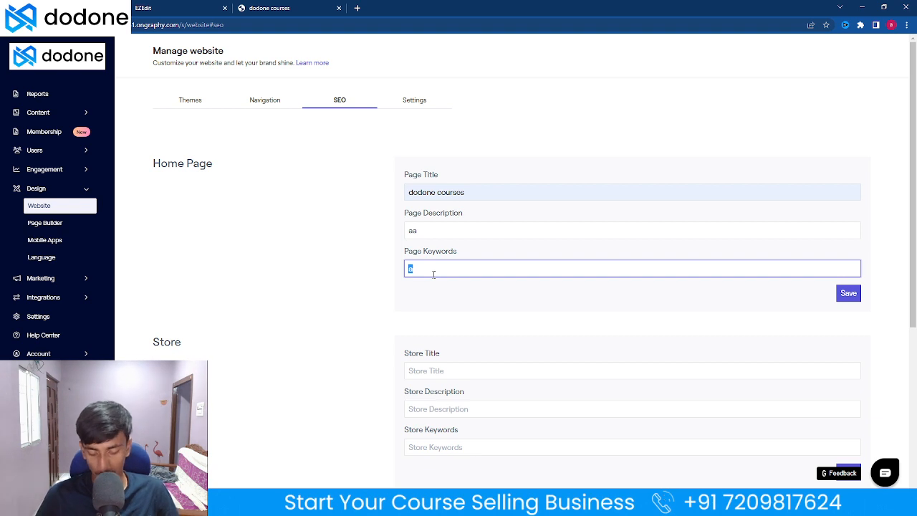
type("dodone courses,")
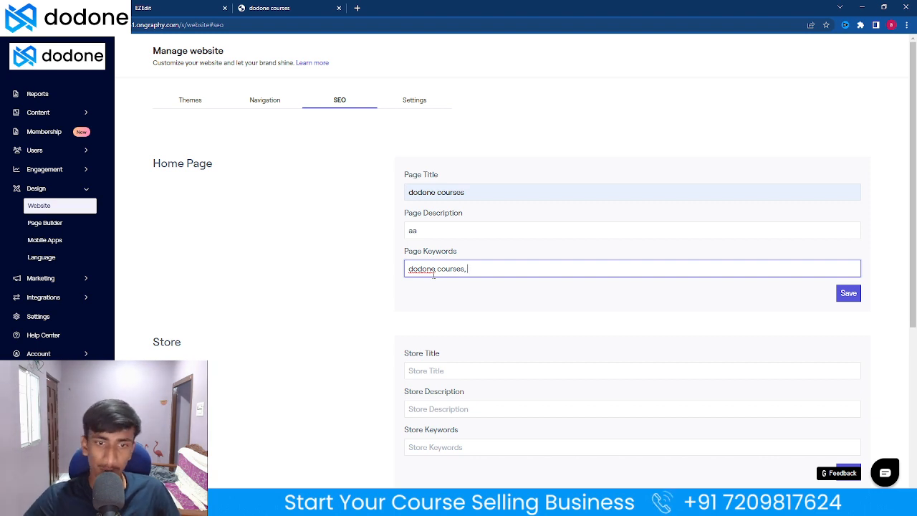
left_click(207, 334)
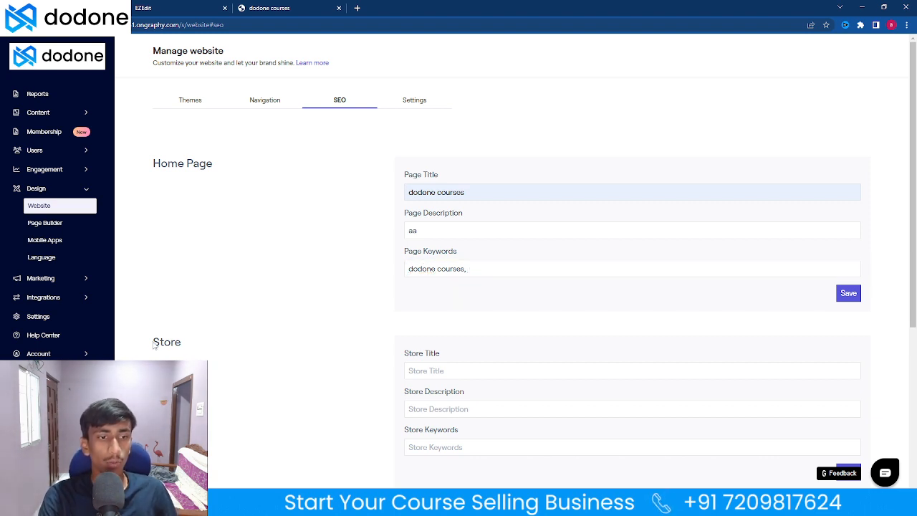
Switch to the EZEdit site and open its Courses page to check the browser title for the Store section
left_click_drag(153, 344, 184, 342)
left_click(161, 345)
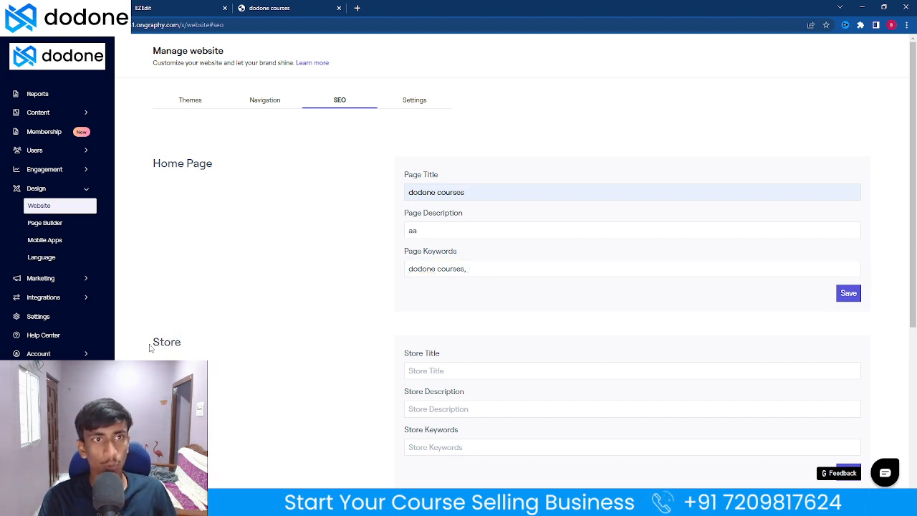
left_click(179, 5)
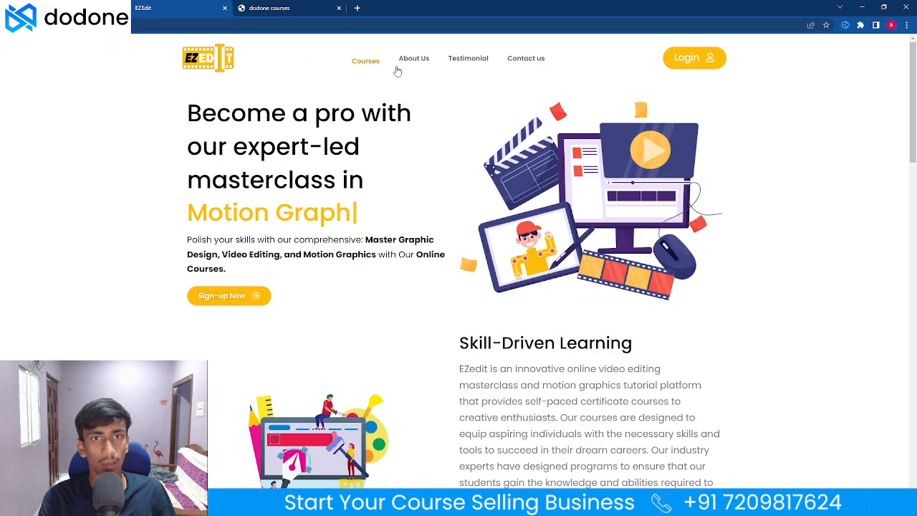
left_click(353, 65)
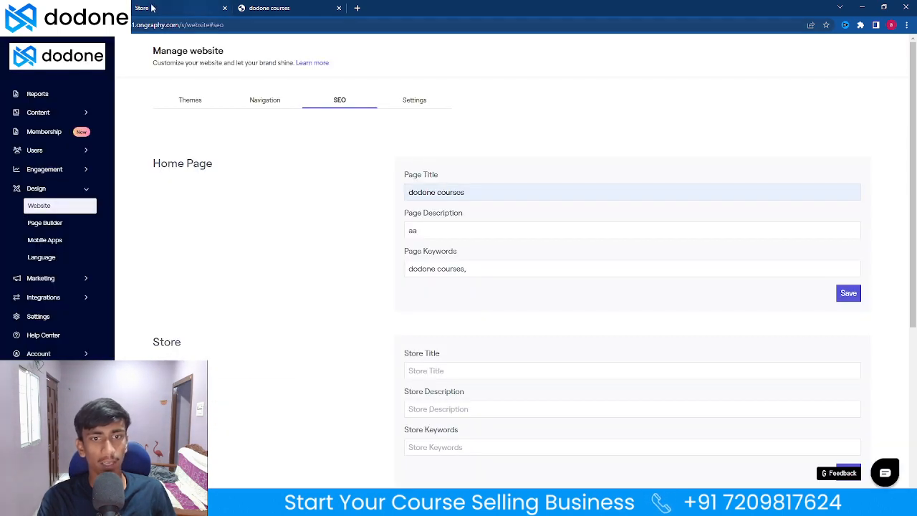
Enter "our courses" as the Store title in the SEO settings, leaving the store description and keywords empty
left_click(432, 368)
scroll(441, 343, "down", 1)
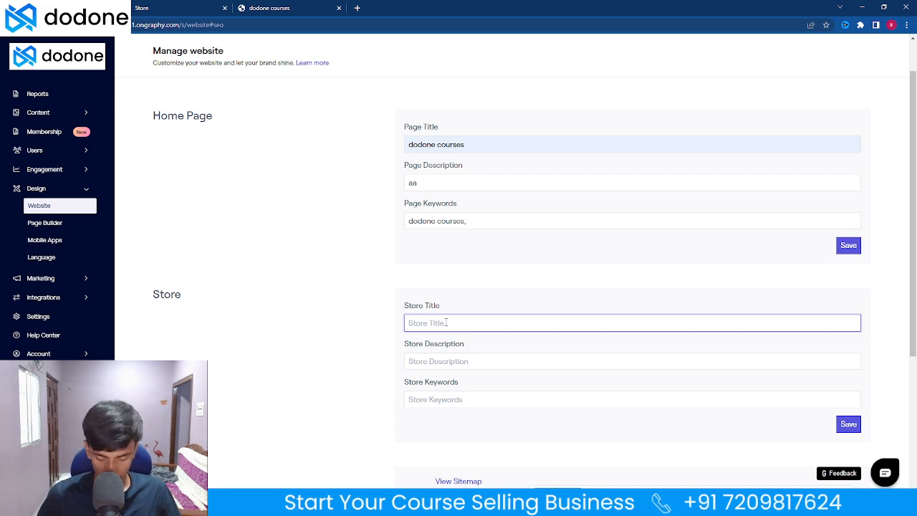
type("our courses")
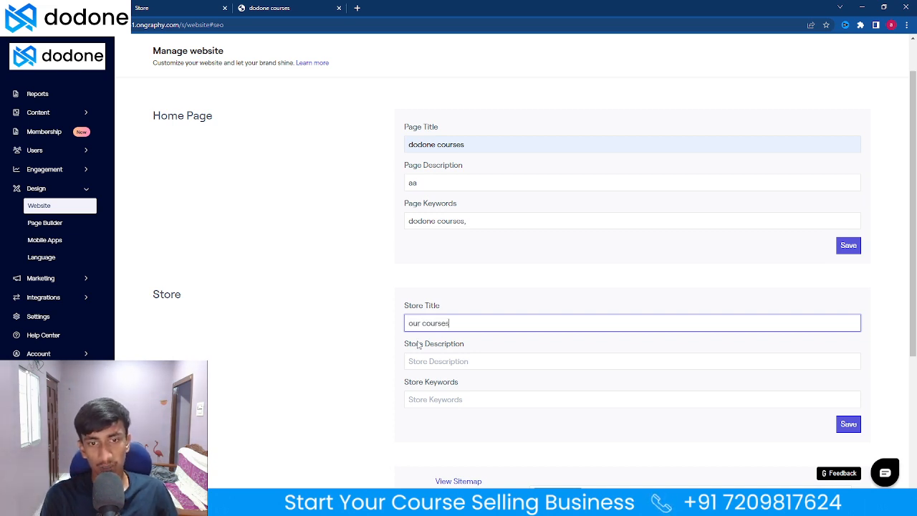
left_click(407, 361)
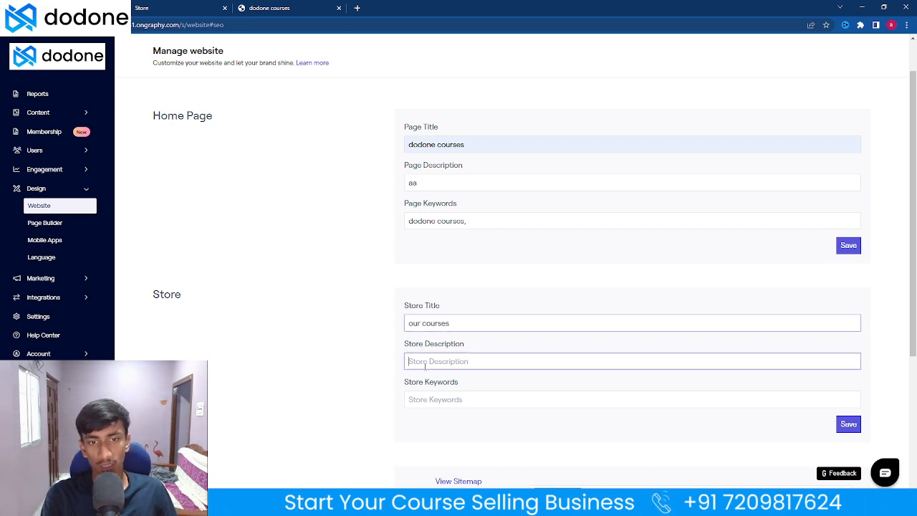
left_click(406, 400)
Review the Sitemap section and the crawler rules below it in the SEO settings
scroll(431, 404, "down", 1)
scroll(431, 404, "down", 1)
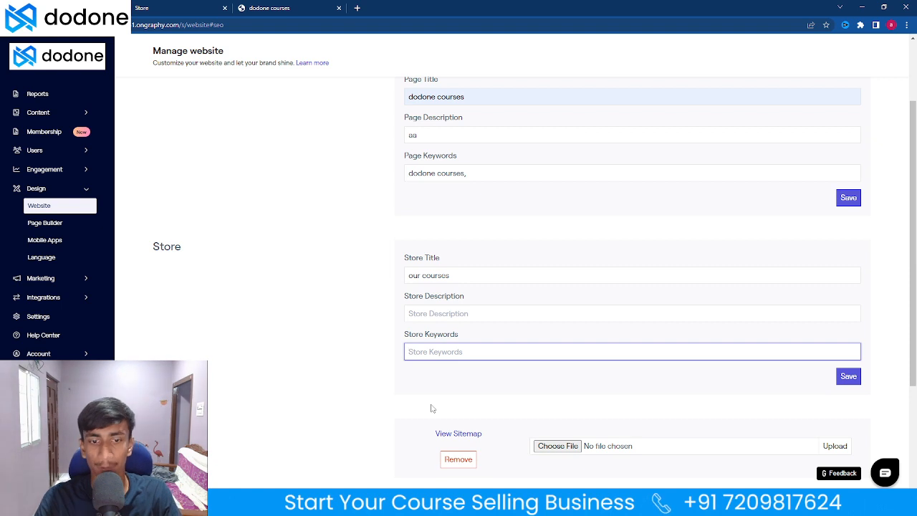
scroll(411, 405, "down", 2)
left_click_drag(152, 282, 195, 282)
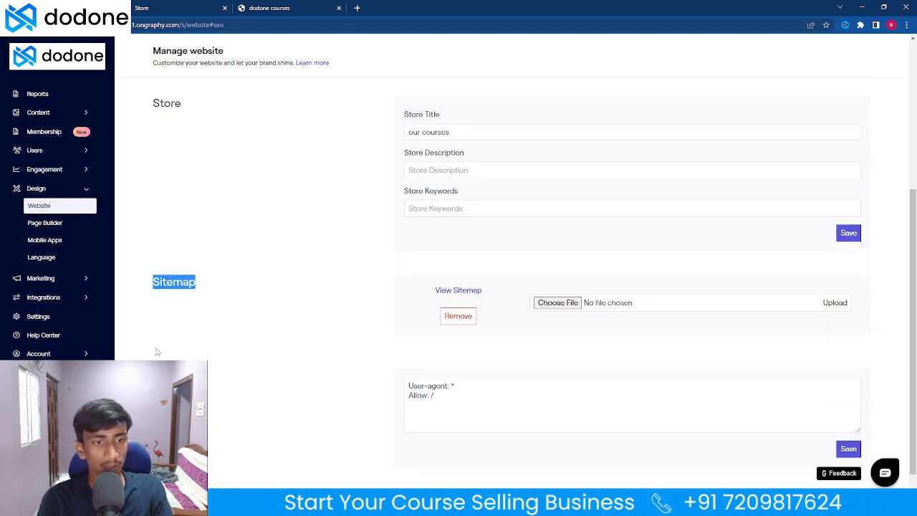
left_click(211, 374)
scroll(256, 418, "up", 3)
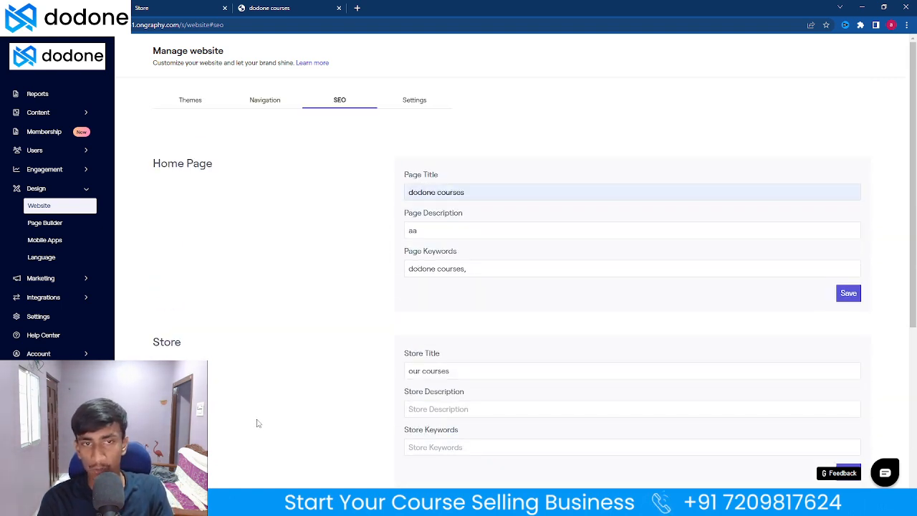
Open the website's general settings and update the site name to "dodone"
left_click(419, 104)
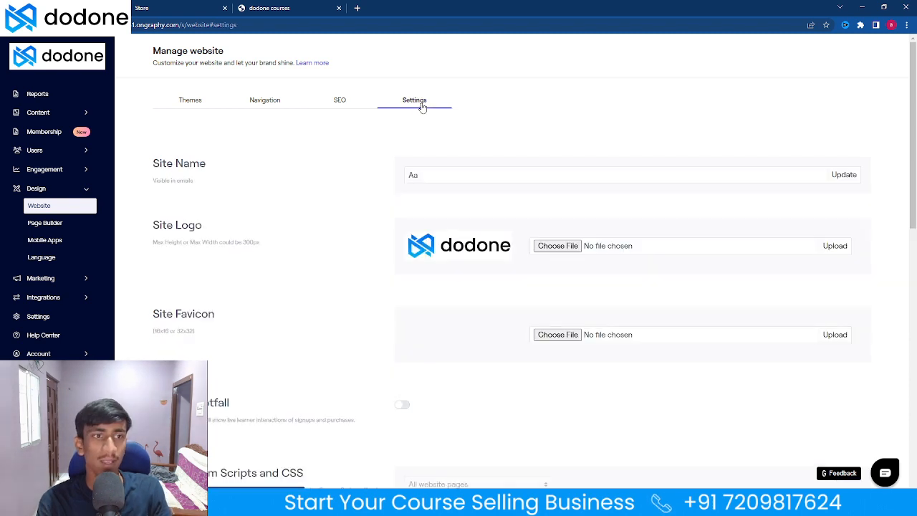
left_click(430, 175)
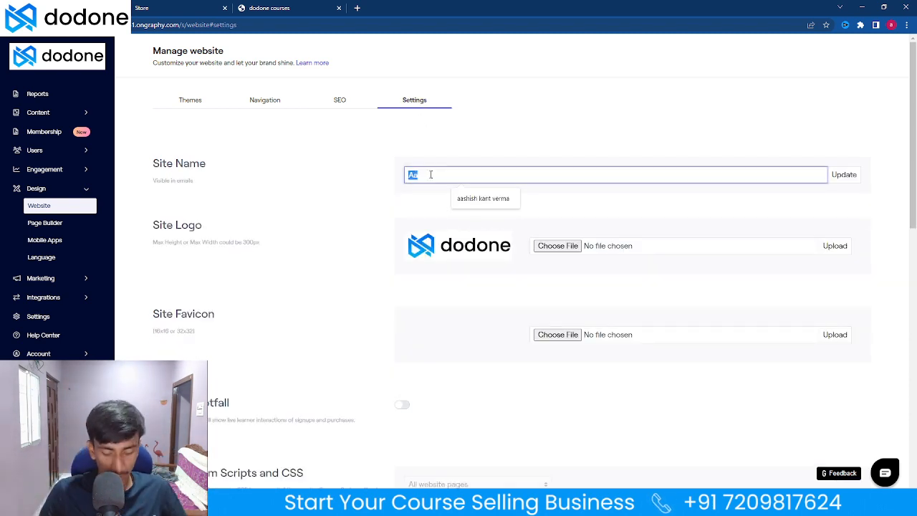
type("dodone")
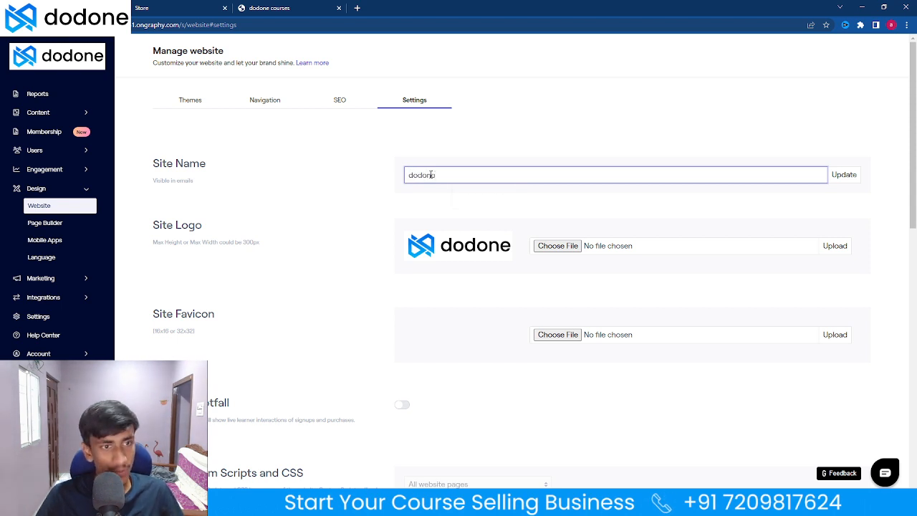
left_click(153, 180)
left_click_drag(153, 180, 194, 185)
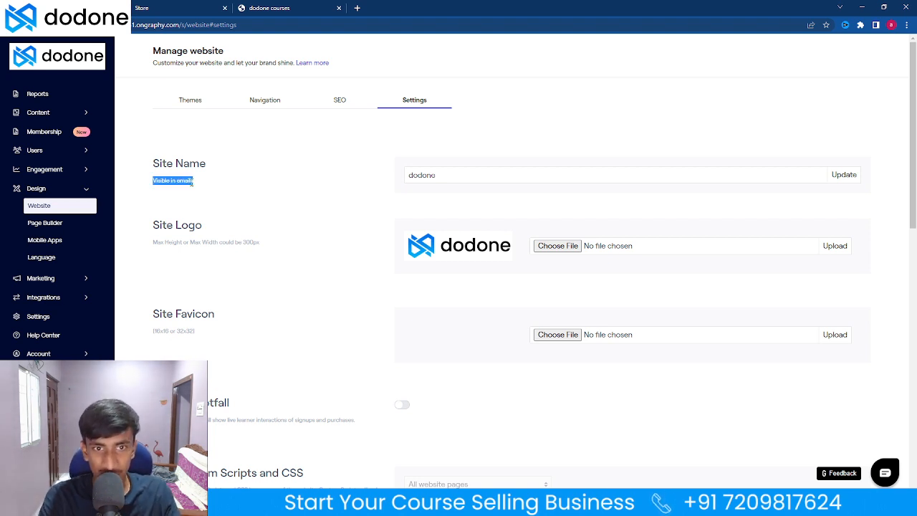
left_click(413, 179)
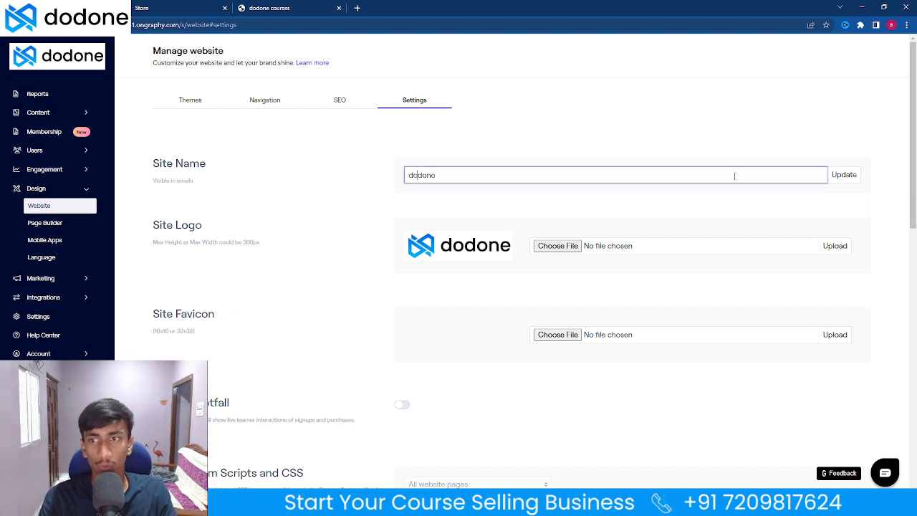
left_click(843, 174)
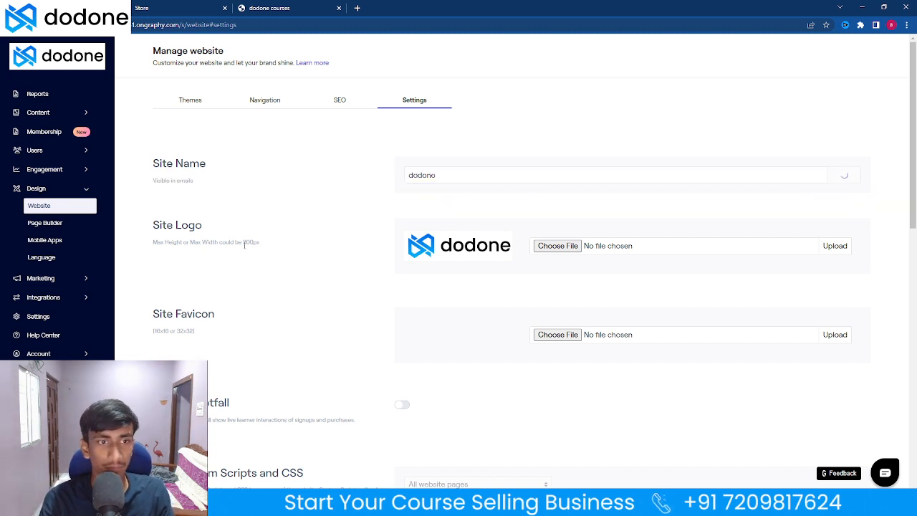
Check the Site Logo size limit and try to upload dodone (7).png from Downloads as the site logo
scroll(168, 236, "down", 1)
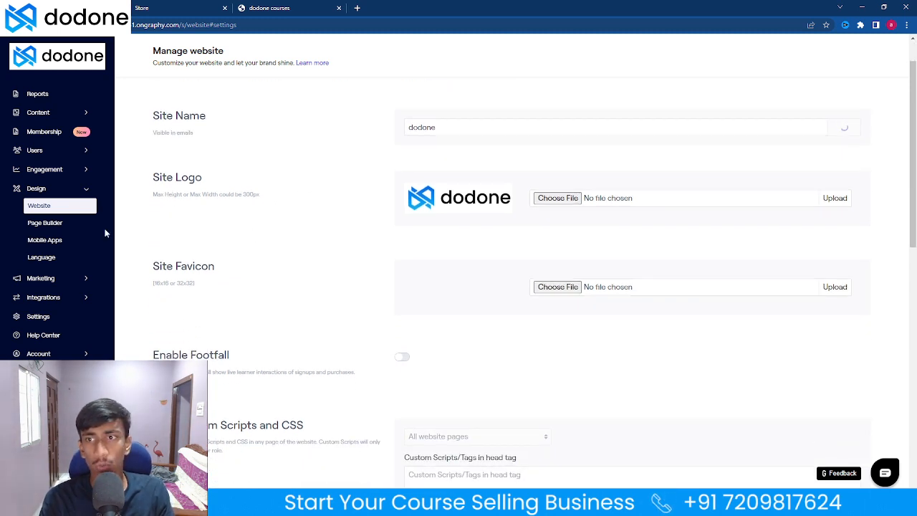
left_click_drag(244, 194, 261, 200)
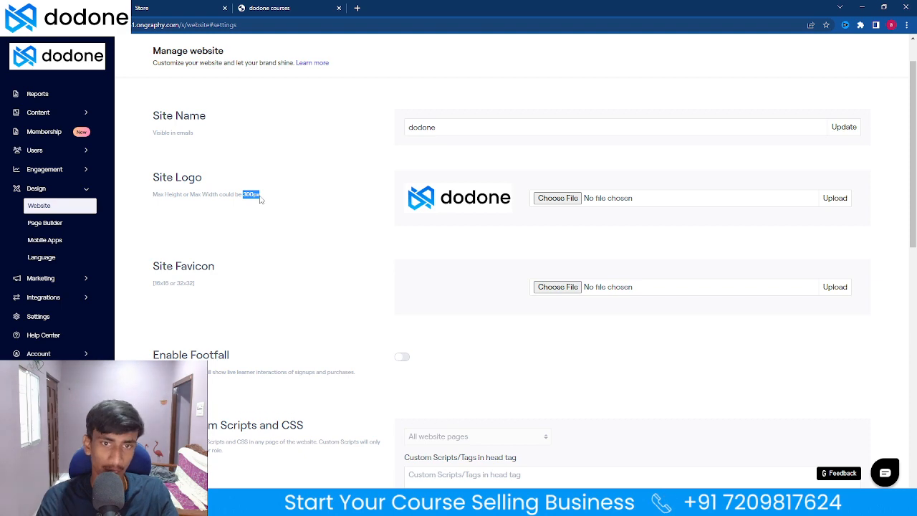
left_click(379, 212)
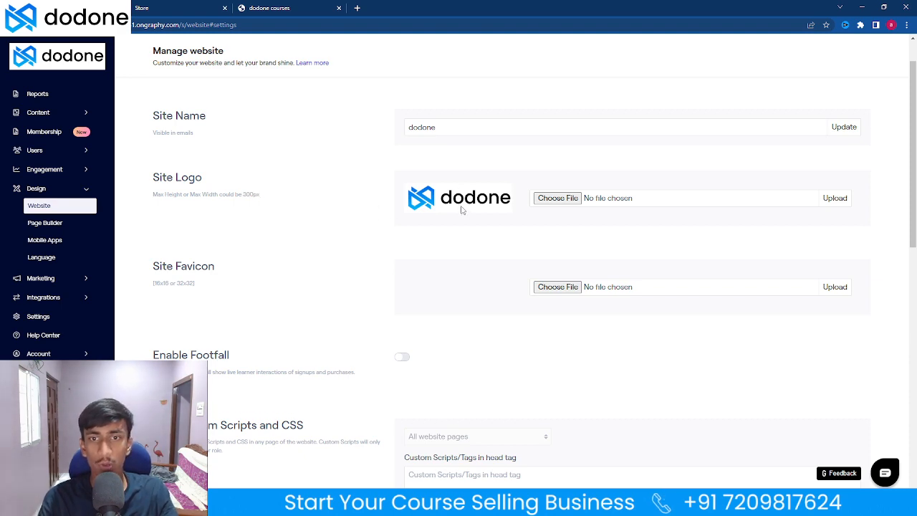
left_click(547, 200)
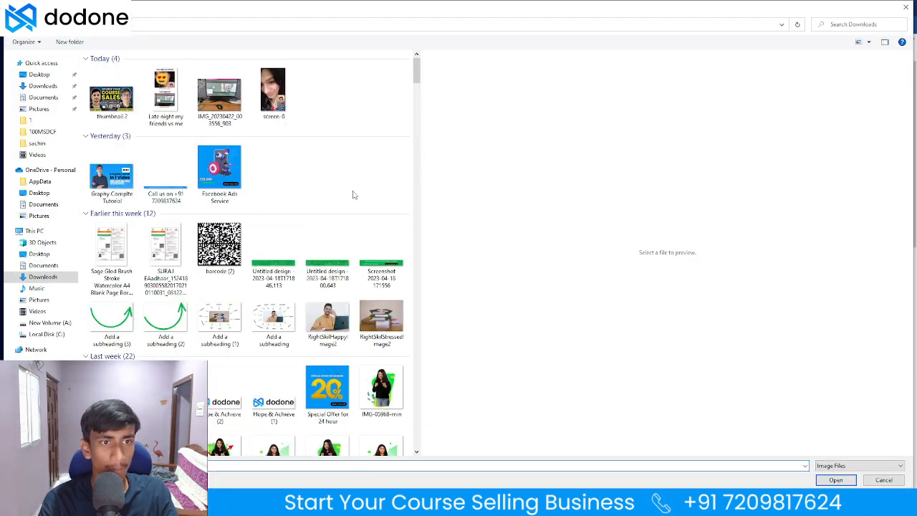
scroll(309, 232, "down", 15)
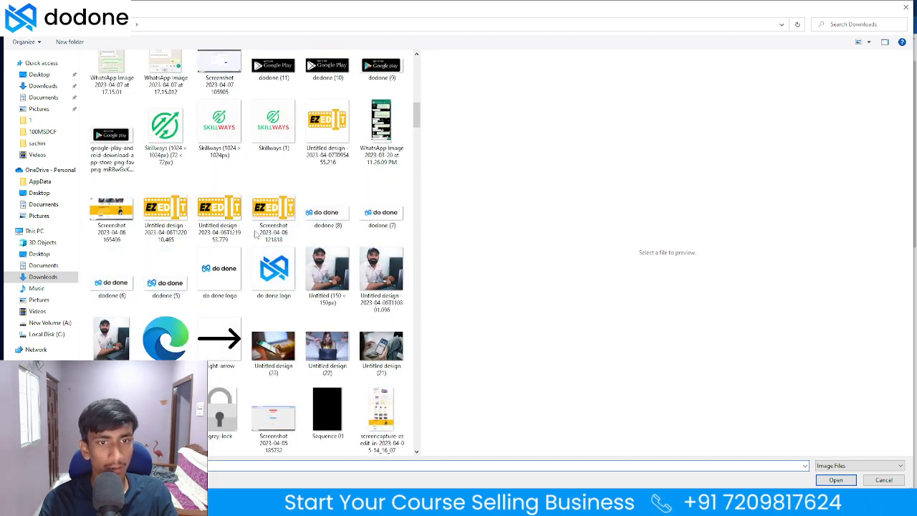
left_click(315, 224)
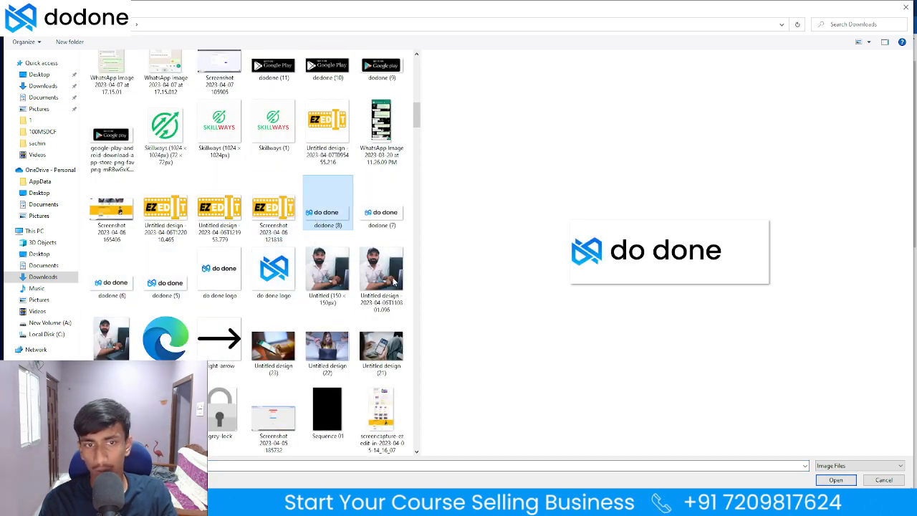
left_click(403, 217)
left_click(833, 480)
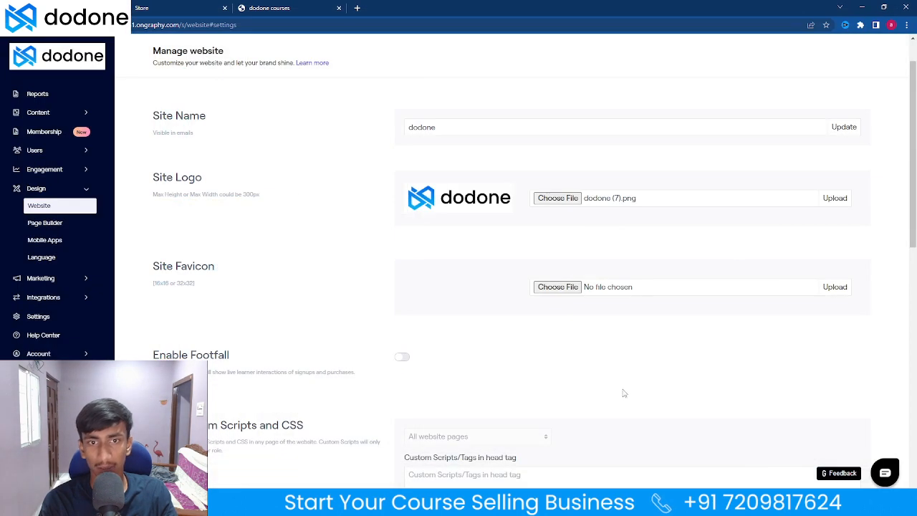
left_click(834, 198)
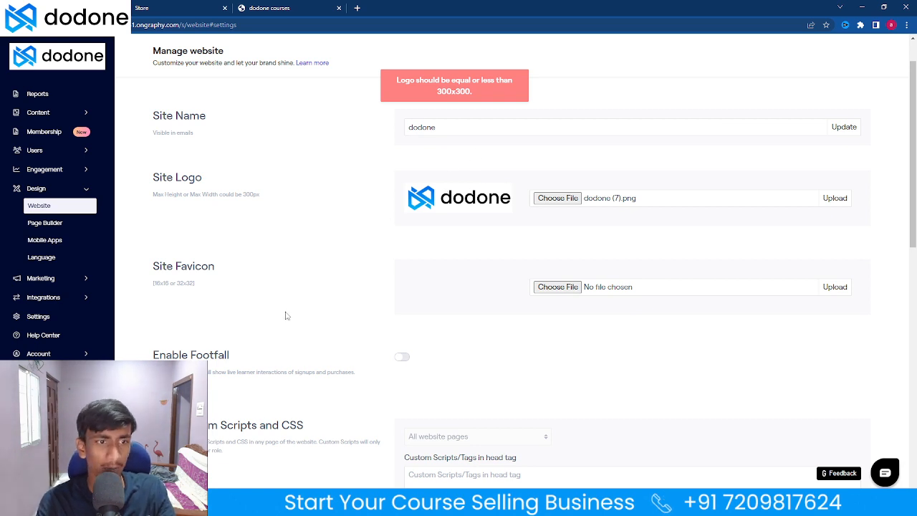
Check the Site Favicon size requirement and look at the EZEdit store's browser tab icon as an example
scroll(285, 315, "down", 1)
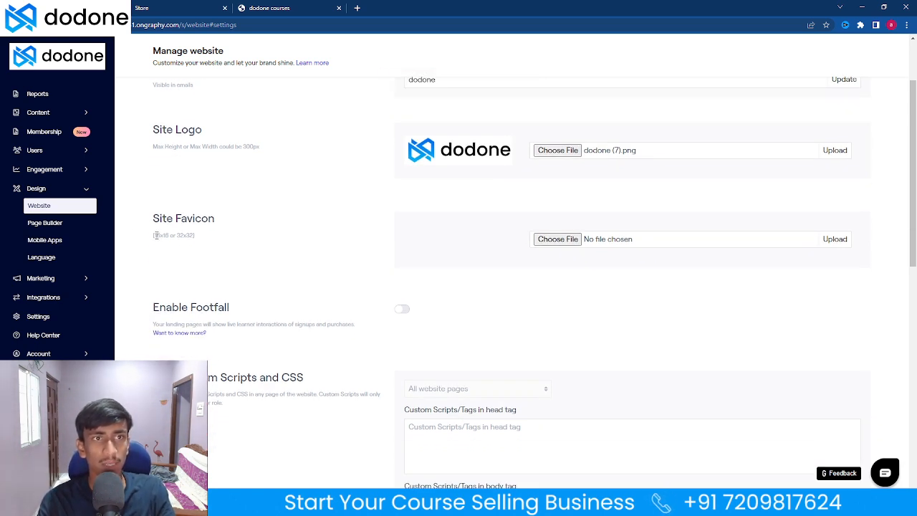
left_click(142, 10)
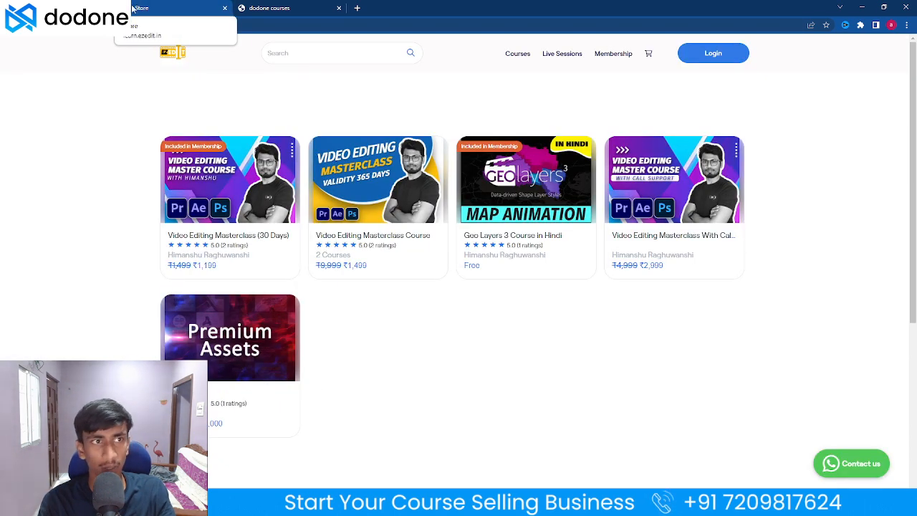
left_click(165, 9)
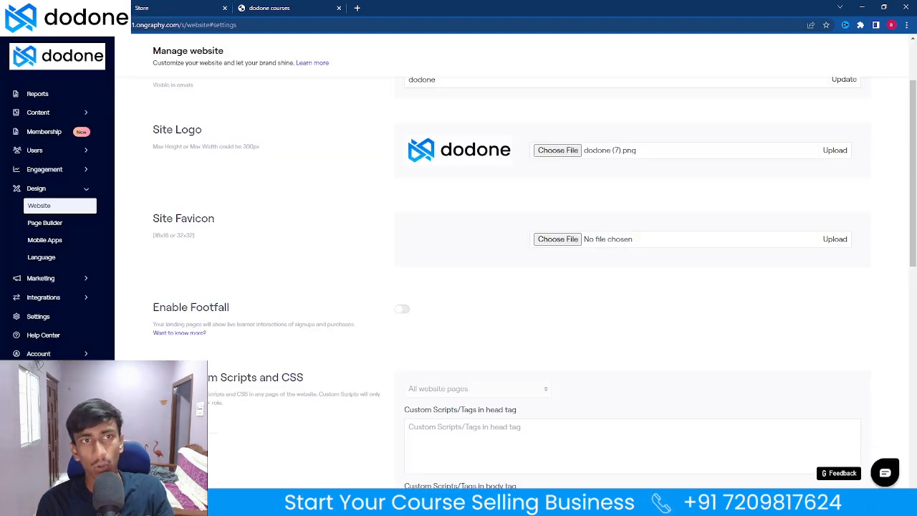
Search Google for "favicon" in a new tab, view the favicon.io generator options, and return to the website settings
left_click(356, 8)
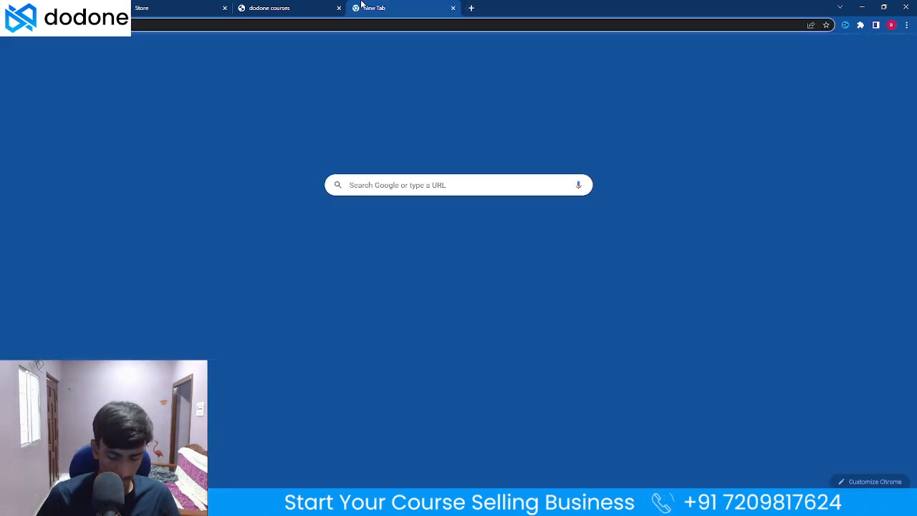
type("favicon")
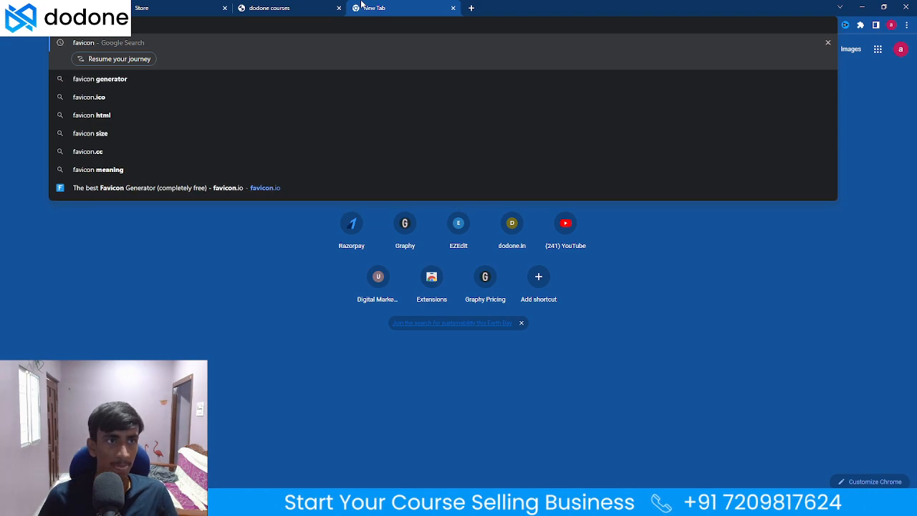
key("Return")
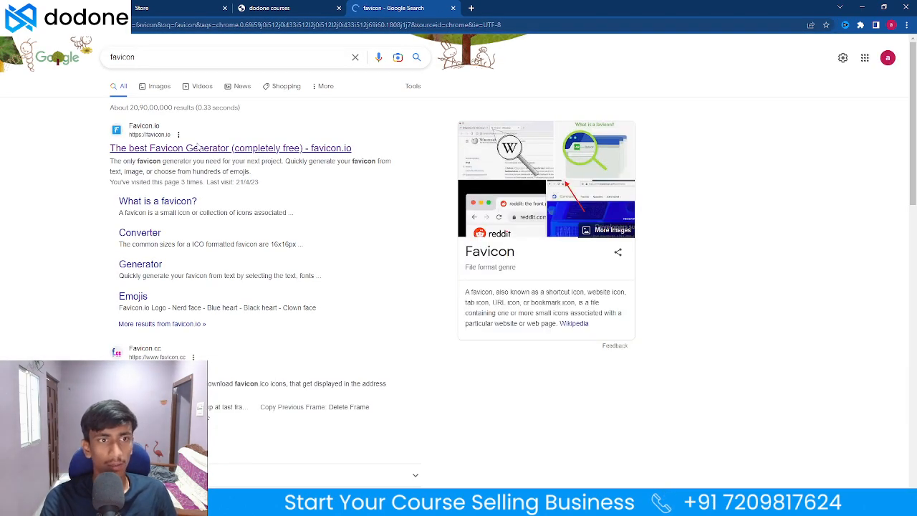
left_click(199, 146)
scroll(242, 272, "down", 1)
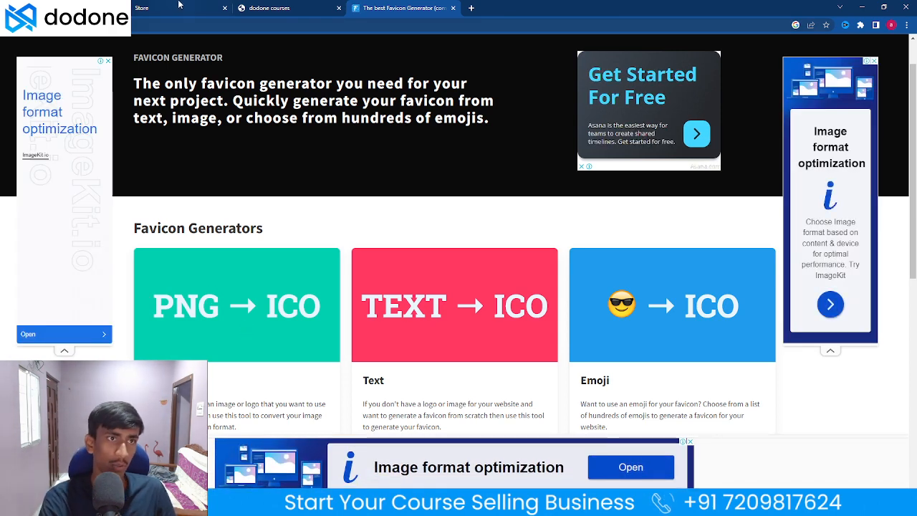
left_click(153, 7)
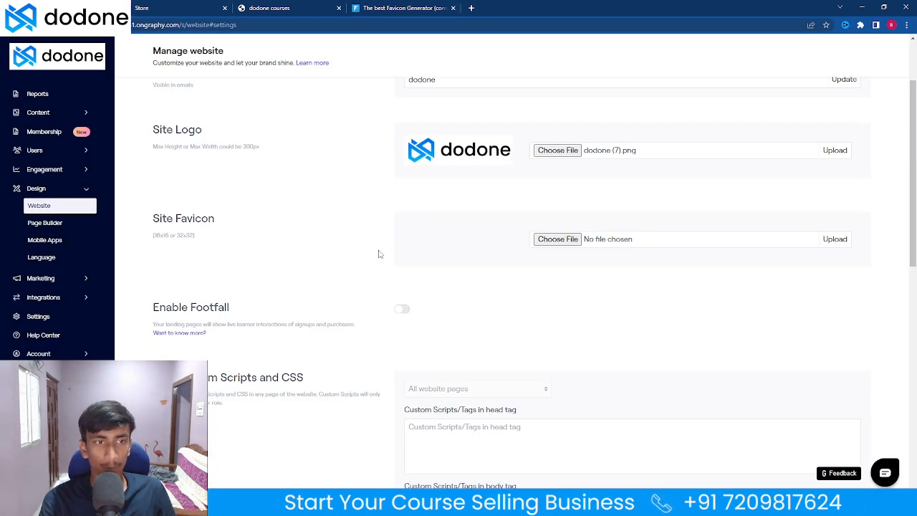
Check the favicon size requirement and try the Enable Footfall option by switching it on and back off
left_click_drag(154, 235, 195, 236)
left_click_drag(203, 307, 209, 307)
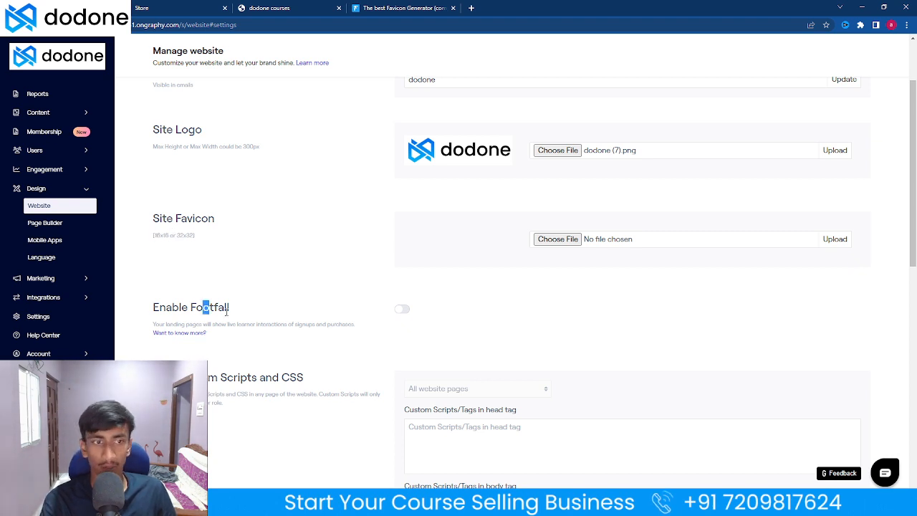
scroll(275, 315, "down", 1)
left_click(276, 220)
left_click_drag(153, 215, 235, 215)
left_click(237, 217)
left_click(401, 216)
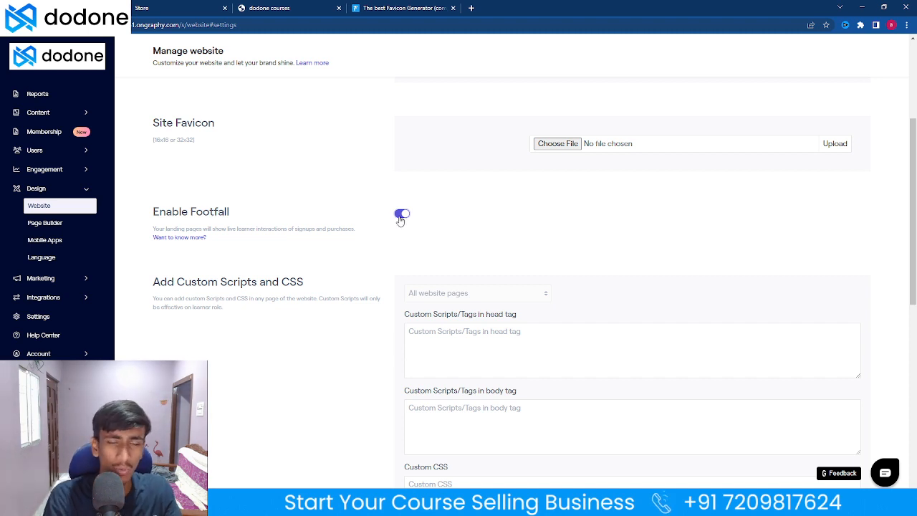
left_click(400, 219)
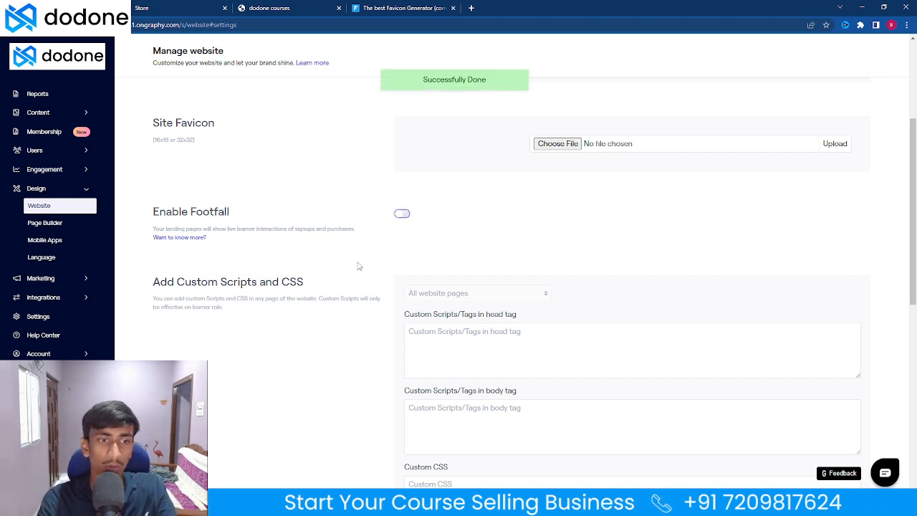
Switch the Store Theme to Category Wise View and save the settings
scroll(359, 265, "down", 5)
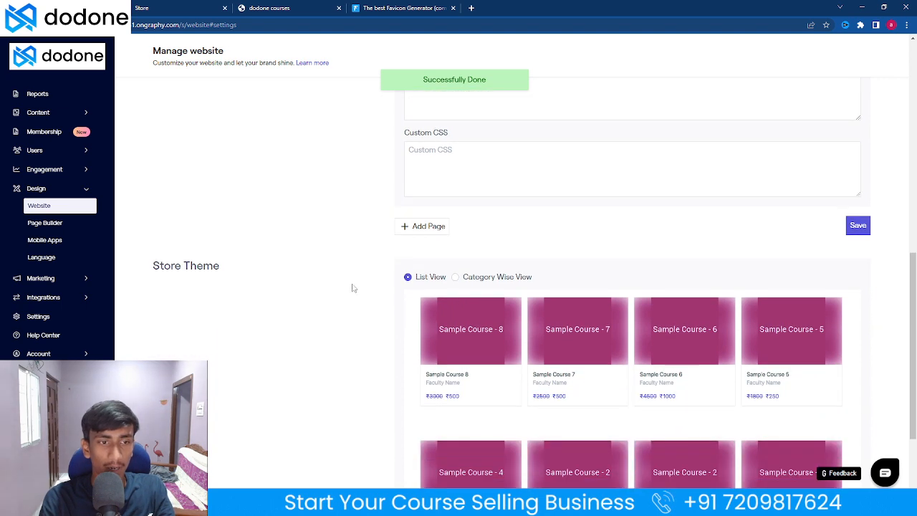
scroll(315, 283, "down", 2)
left_click_drag(148, 142, 231, 149)
left_click(229, 154)
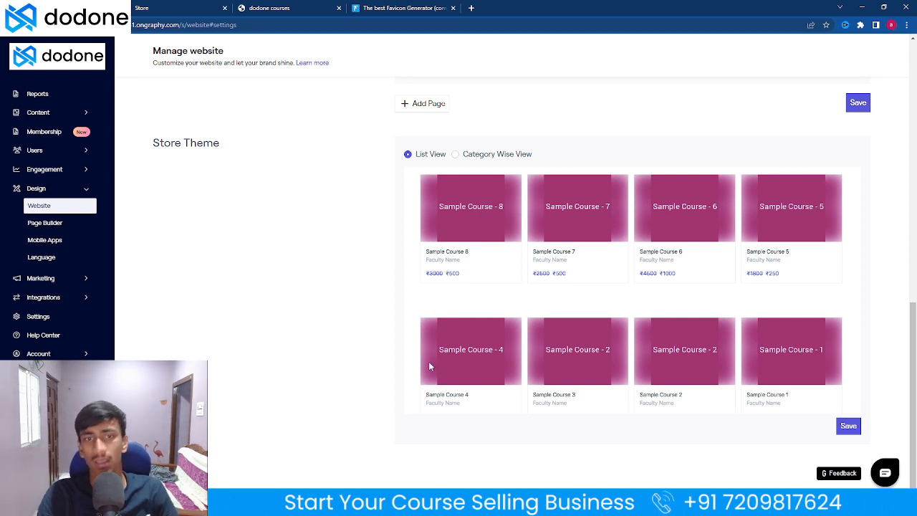
left_click(455, 154)
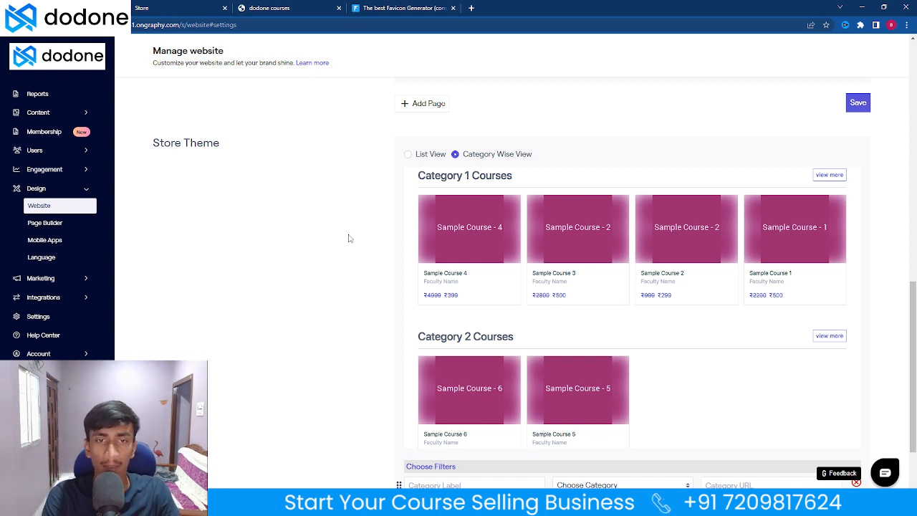
left_click(862, 99)
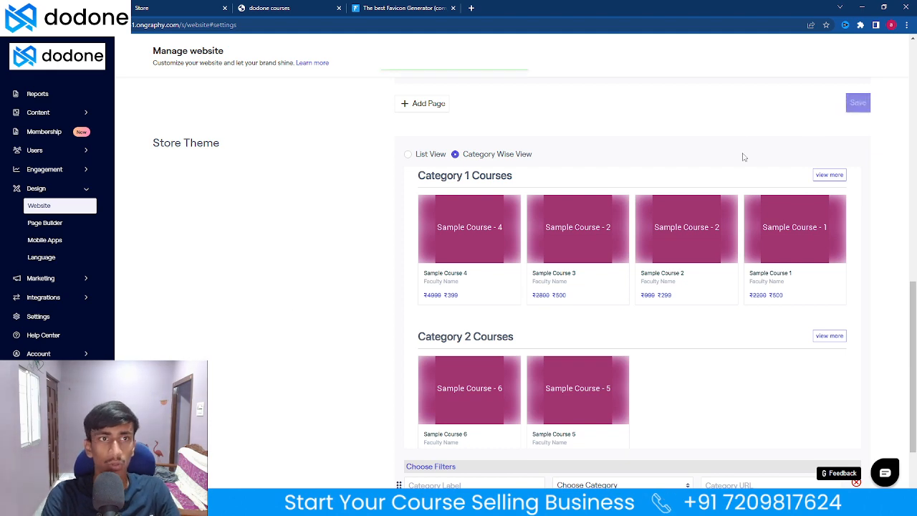
scroll(322, 225, "down", 2)
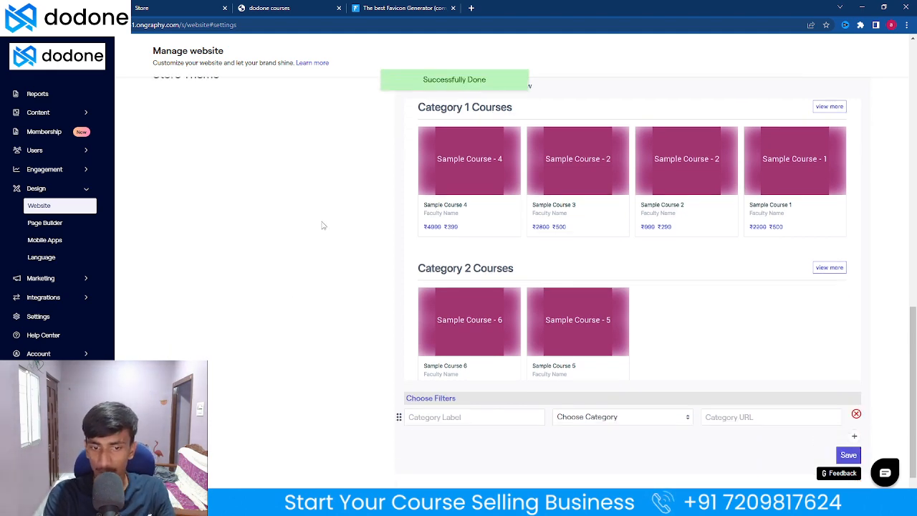
Go to the website themes and open the June theme's Home page for editing
scroll(318, 313, "up", 5)
scroll(152, 285, "down", 2)
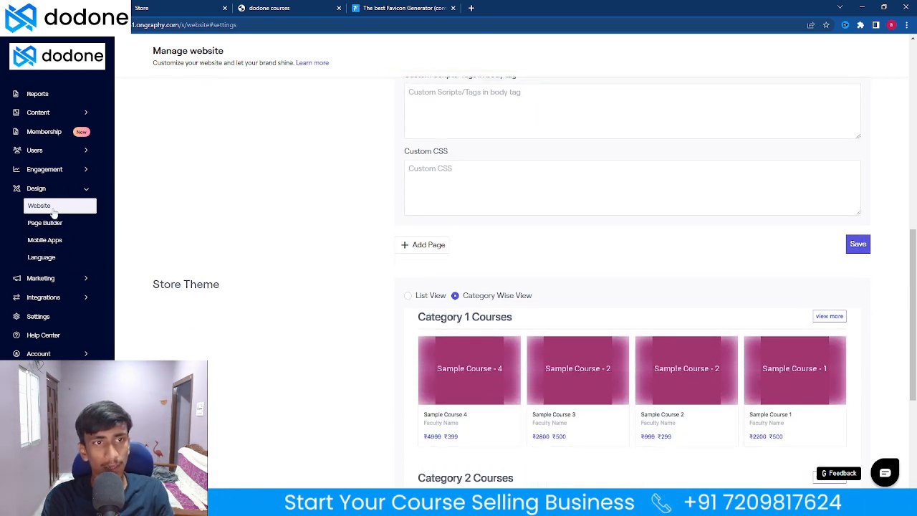
scroll(248, 192, "up", 10)
left_click(190, 101)
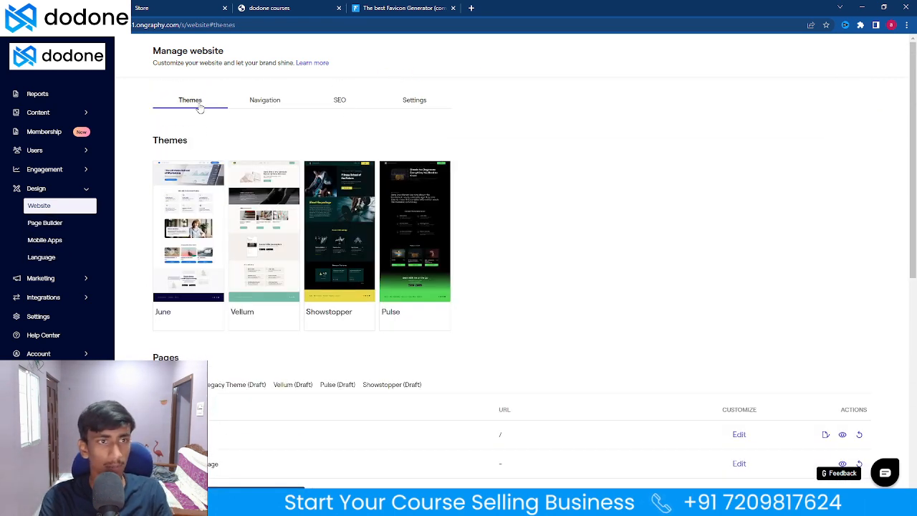
scroll(528, 322, "down", 2)
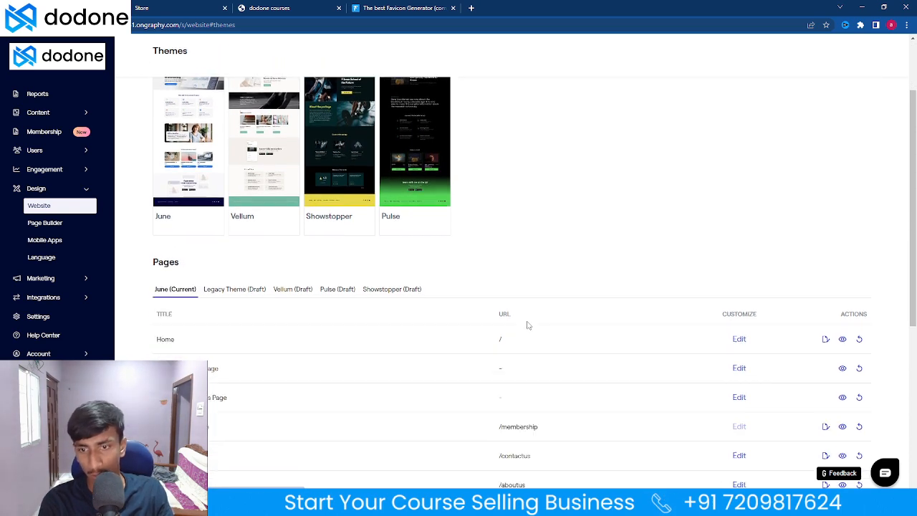
left_click(739, 339)
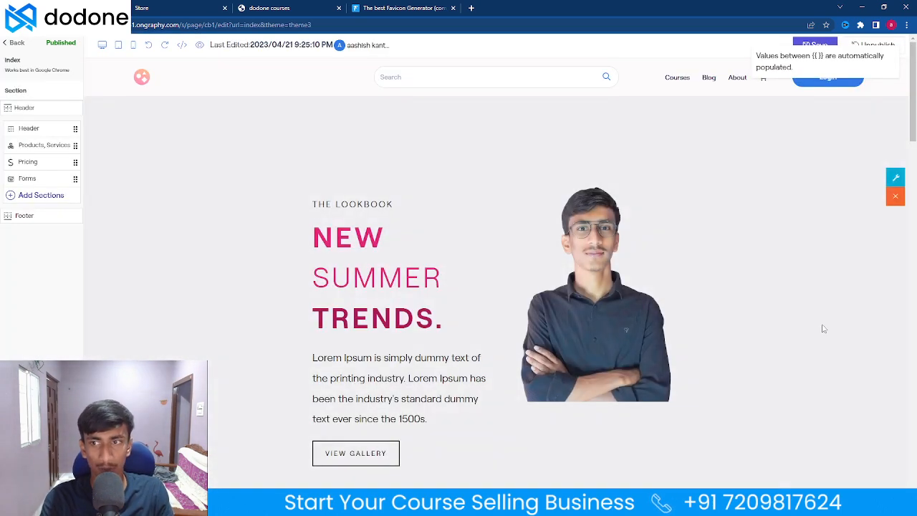
Delete the header, products, pricing and contact form sections between the Home page's site header and footer
left_click(895, 196)
left_click(530, 281)
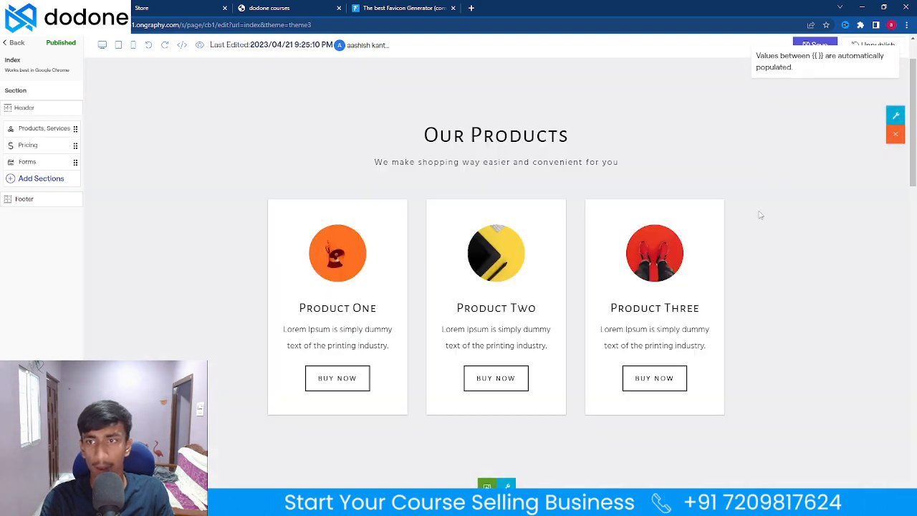
left_click(895, 134)
left_click(472, 276)
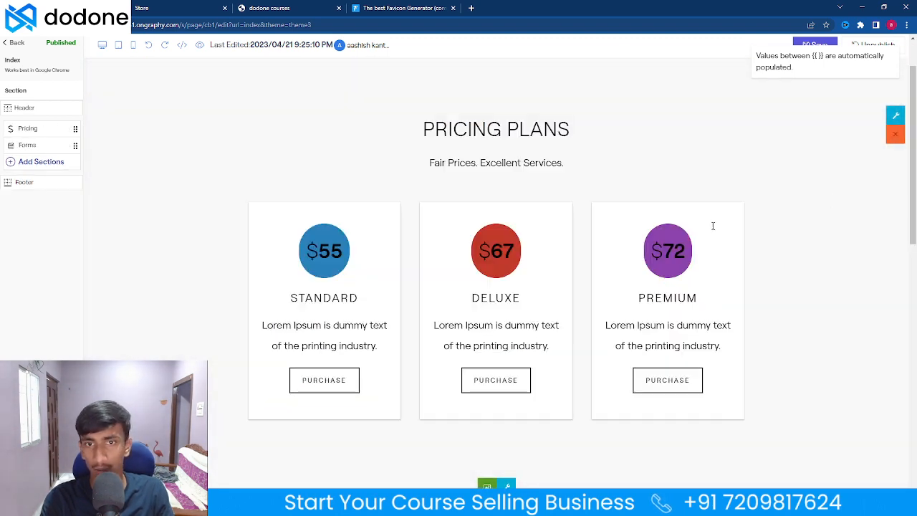
left_click(894, 134)
left_click(489, 279)
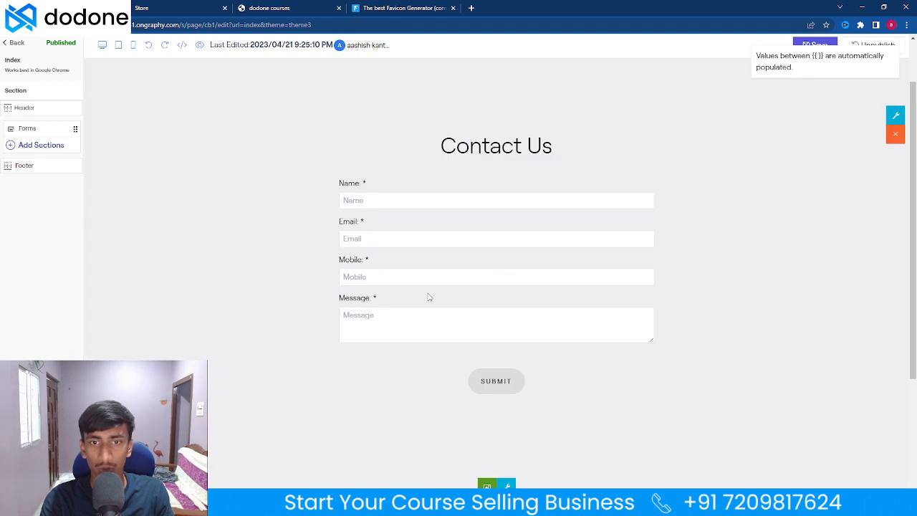
left_click(894, 137)
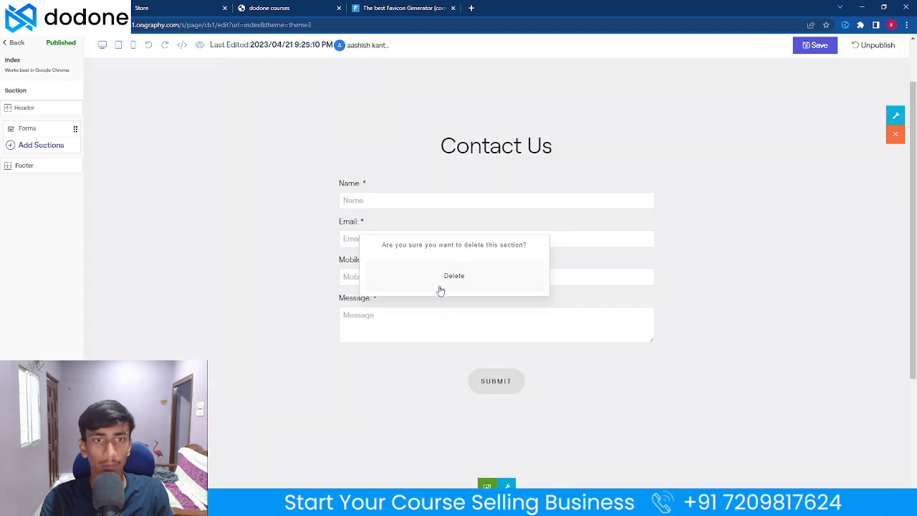
left_click(441, 285)
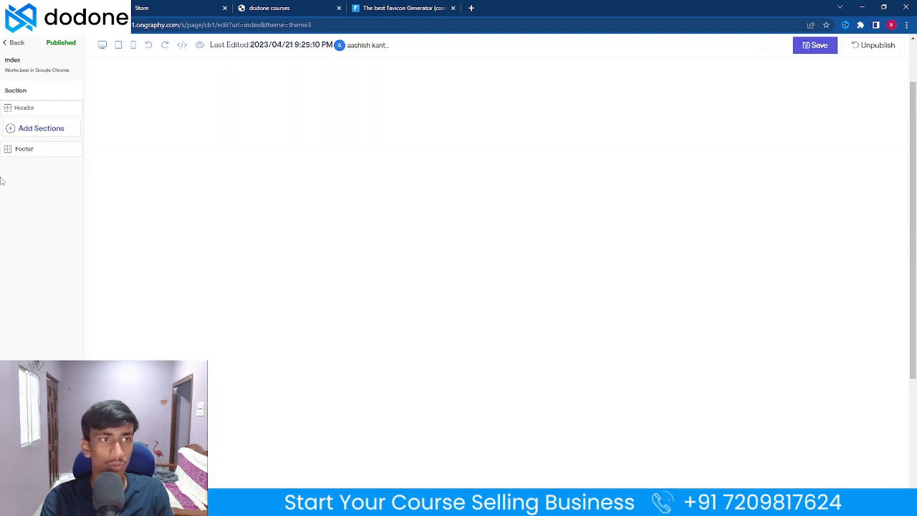
Add the "New Summer Trends" header section with the phone image and the two-product "Our Products" section
left_click(11, 132)
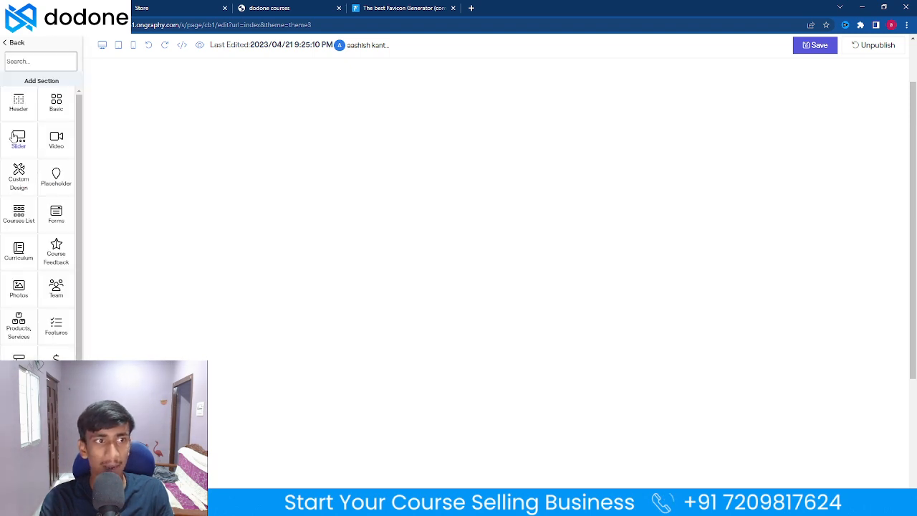
scroll(16, 116, "down", 3)
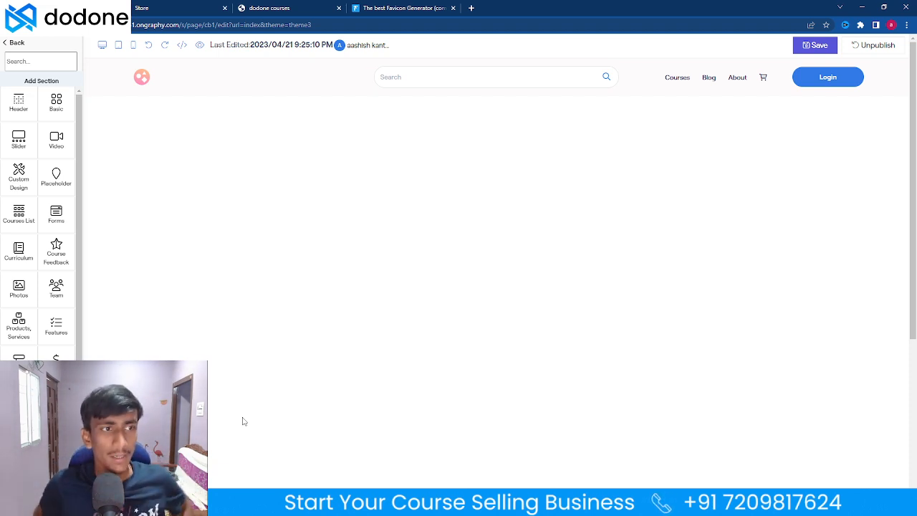
left_click(12, 106)
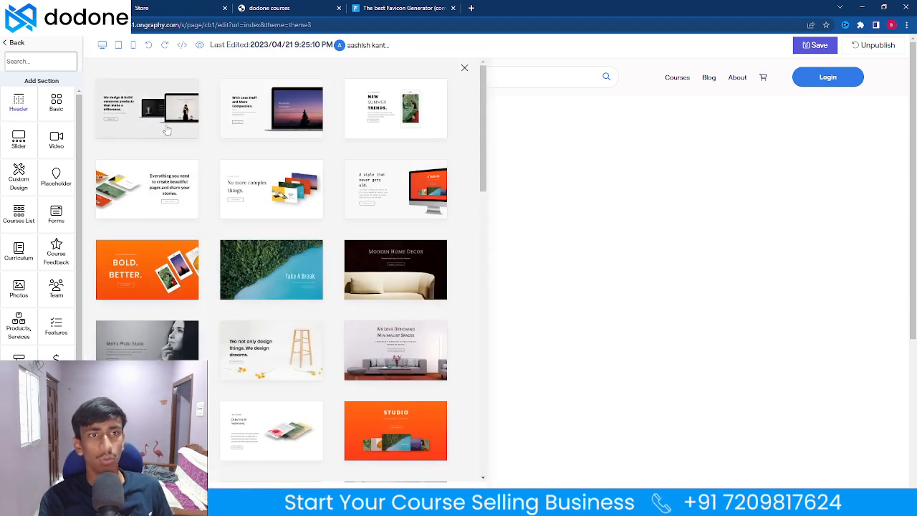
left_click(411, 121)
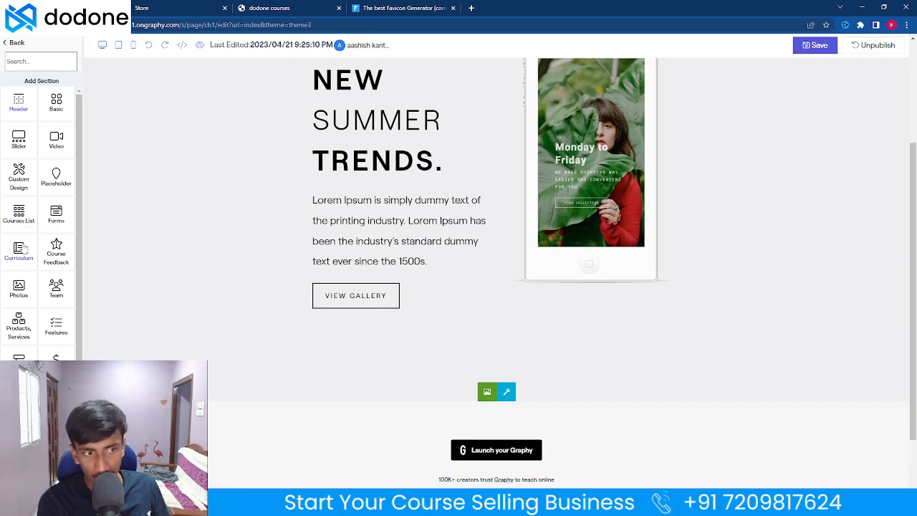
left_click(23, 328)
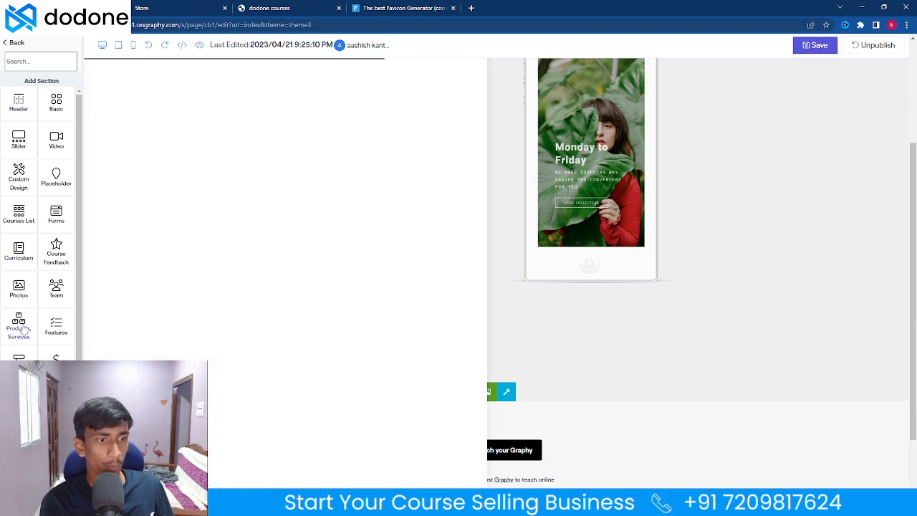
left_click(161, 131)
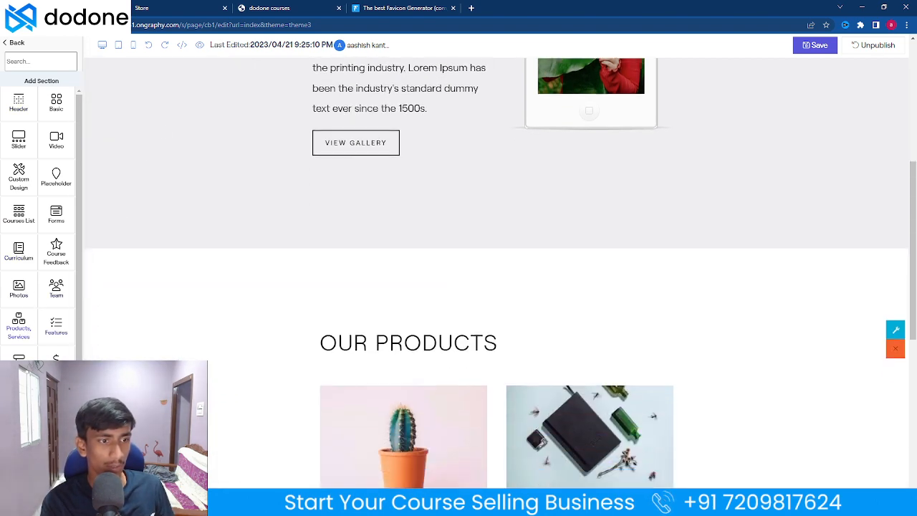
Add the "Subscription Plans" pricing section with white, green and orange plan cards below the products
scroll(51, 288, "down", 2)
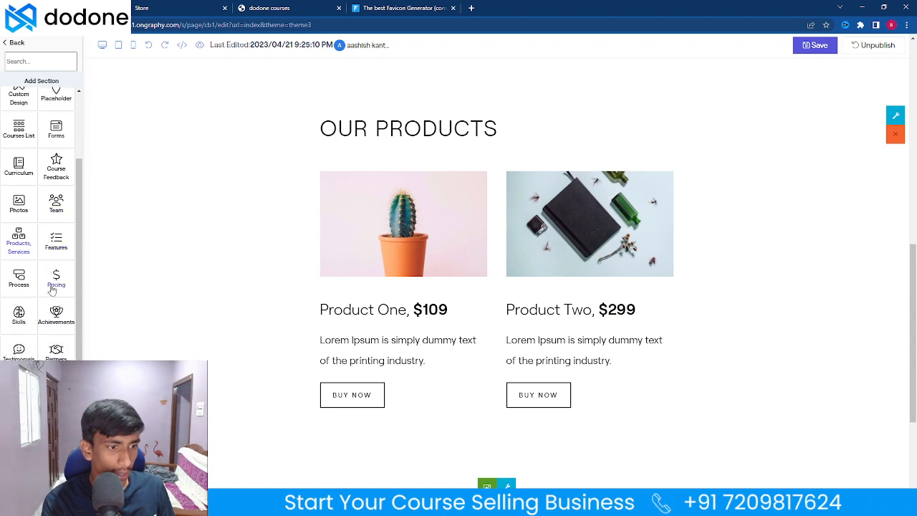
scroll(51, 288, "down", 2)
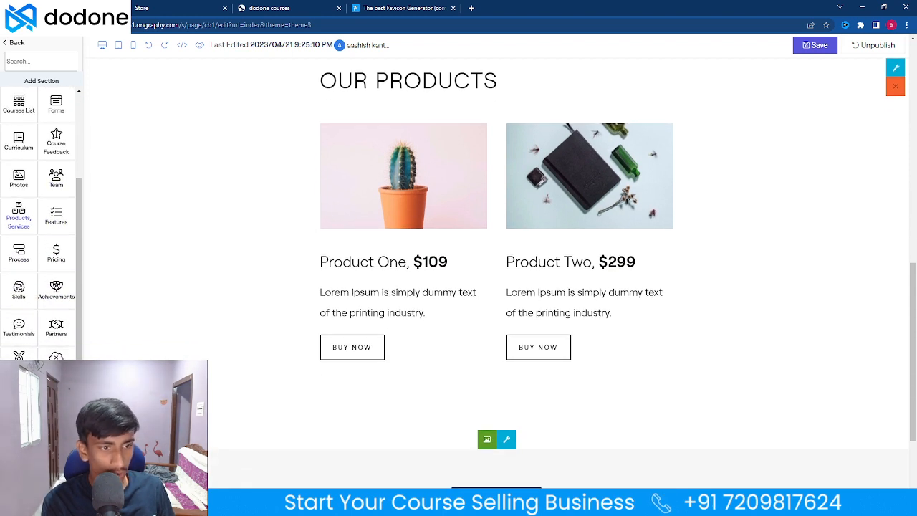
scroll(21, 333, "up", 3)
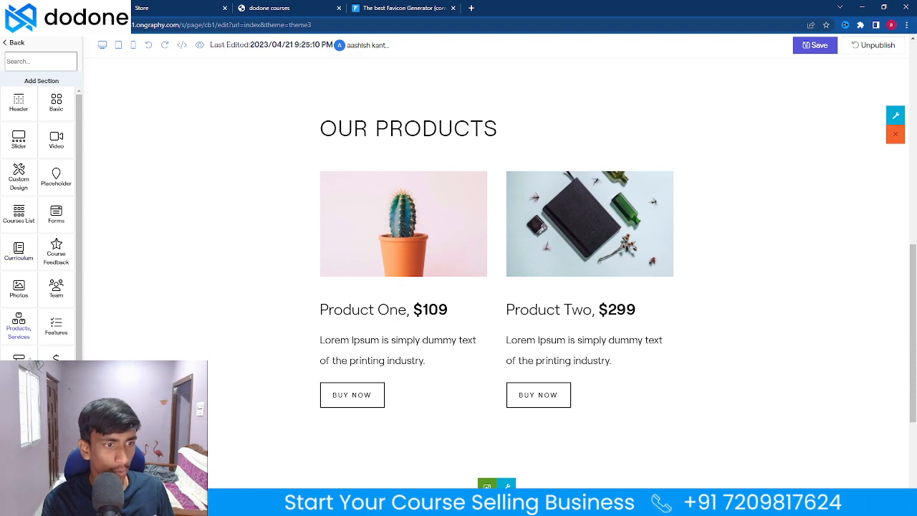
left_click(56, 354)
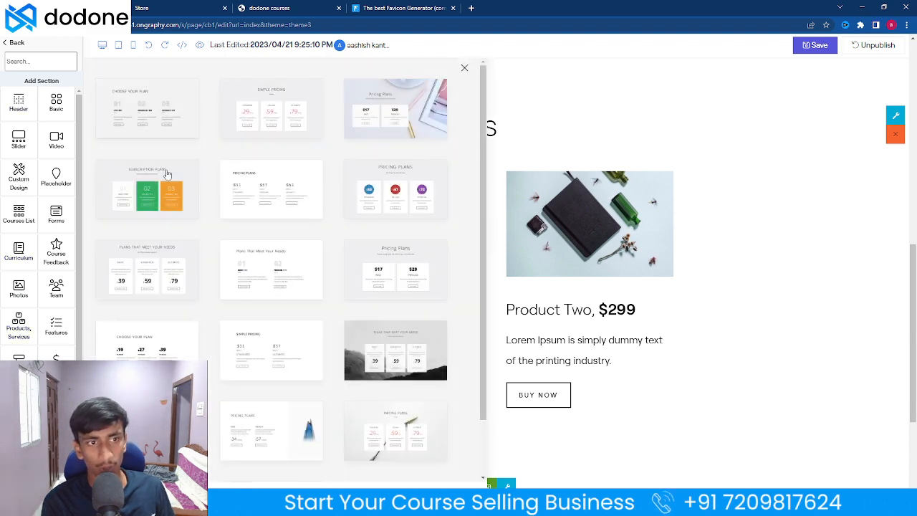
left_click(189, 195)
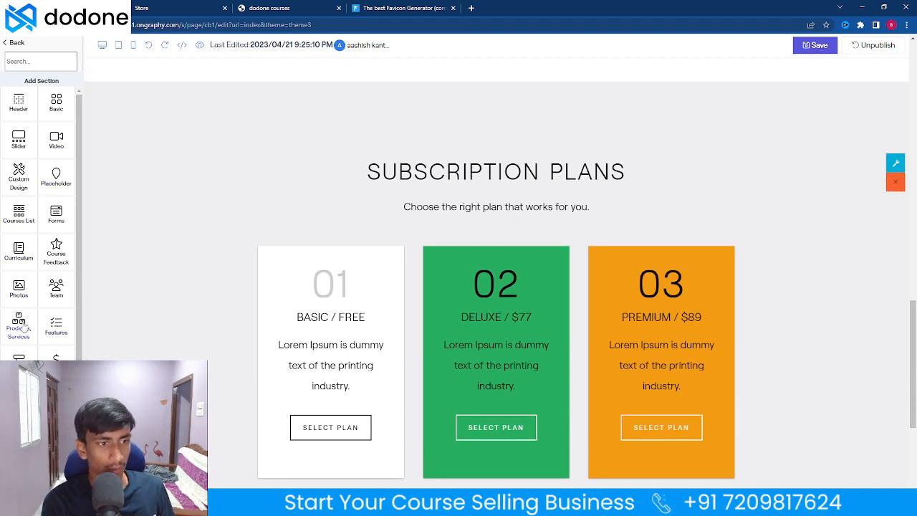
Add the plain "Contact Us" form section without a picture below the subscription plans
scroll(24, 327, "down", 3)
scroll(24, 327, "up", 3)
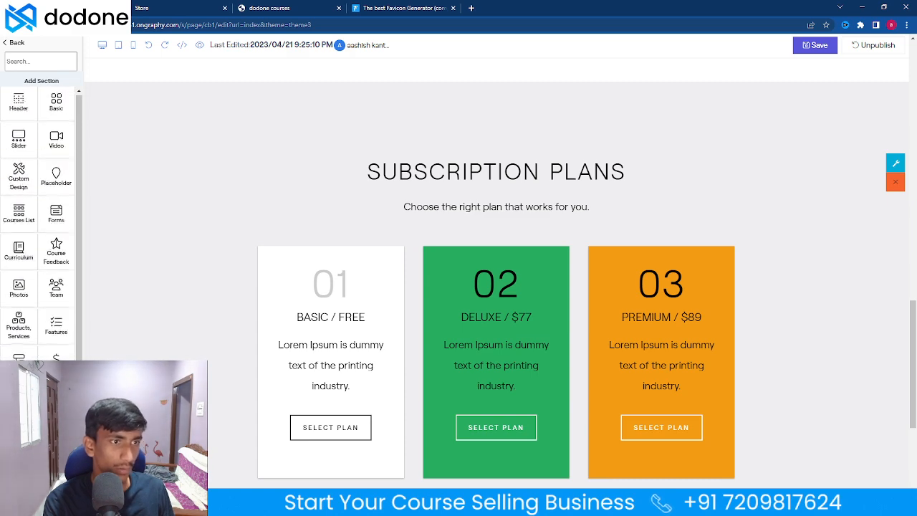
left_click(56, 212)
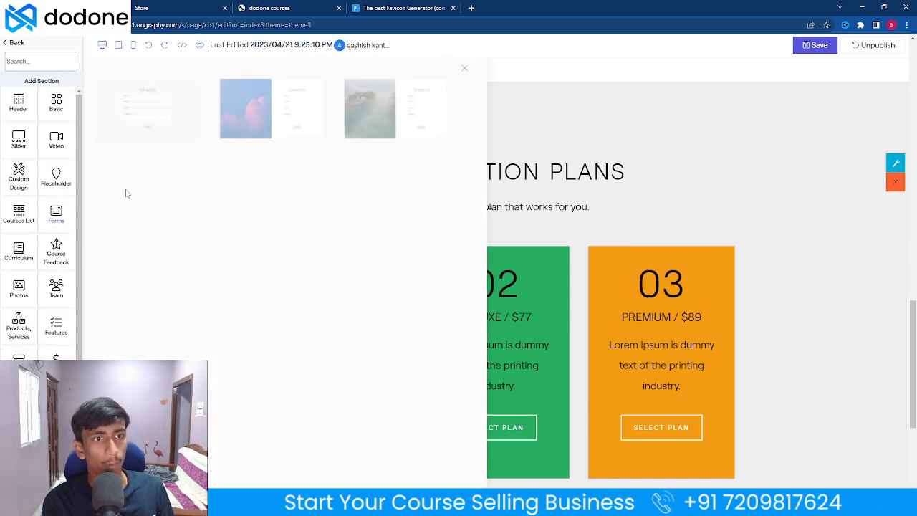
left_click(174, 113)
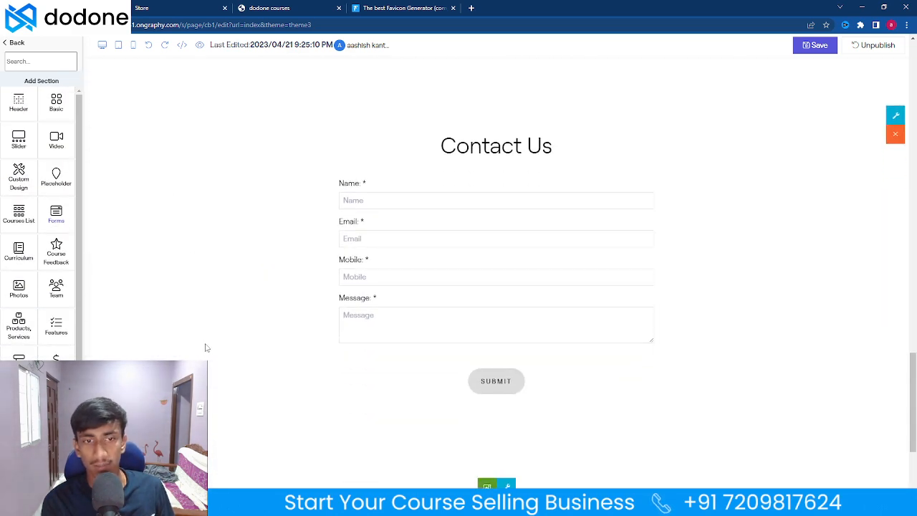
Color the word "TRENDS." in the header section's heading crimson pink
scroll(206, 347, "up", 15)
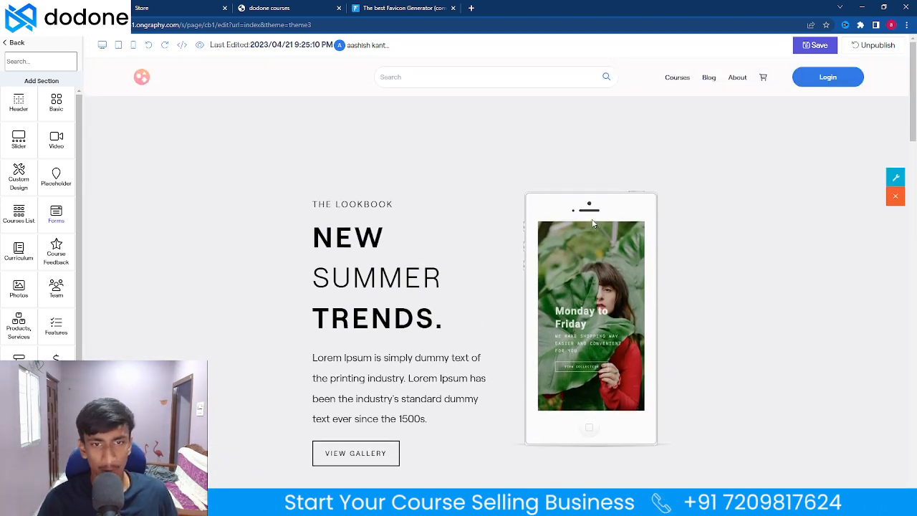
left_click(444, 321)
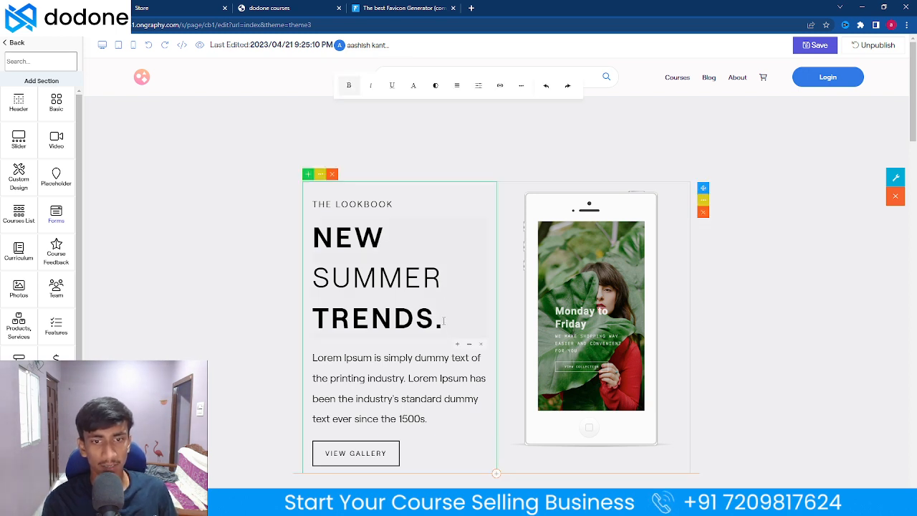
left_click(435, 85)
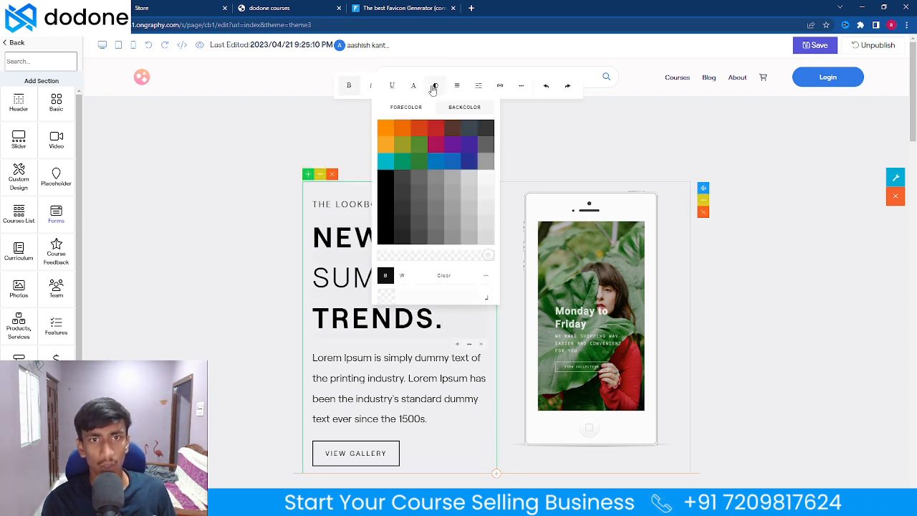
left_click(426, 141)
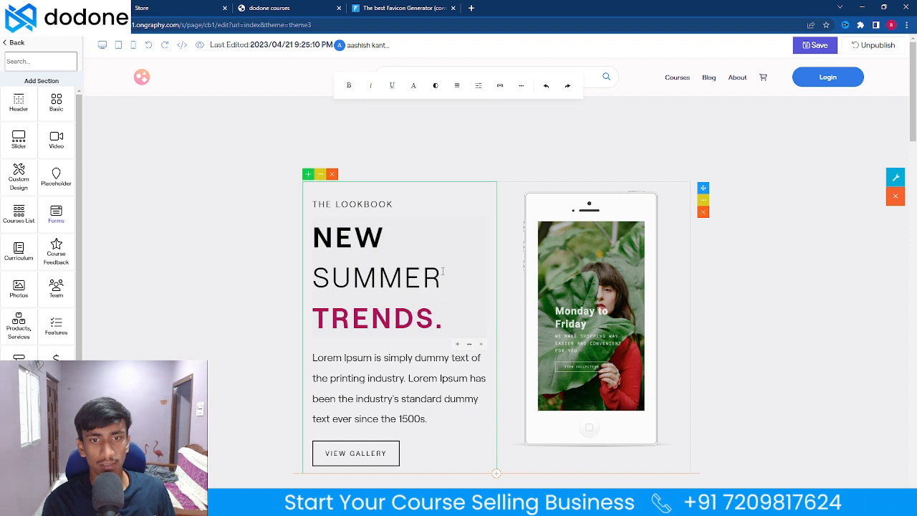
Color the words "NEW SUMMER" in the header section's heading bright pink, rgb(230,46,126)
left_click(434, 86)
left_click(437, 179)
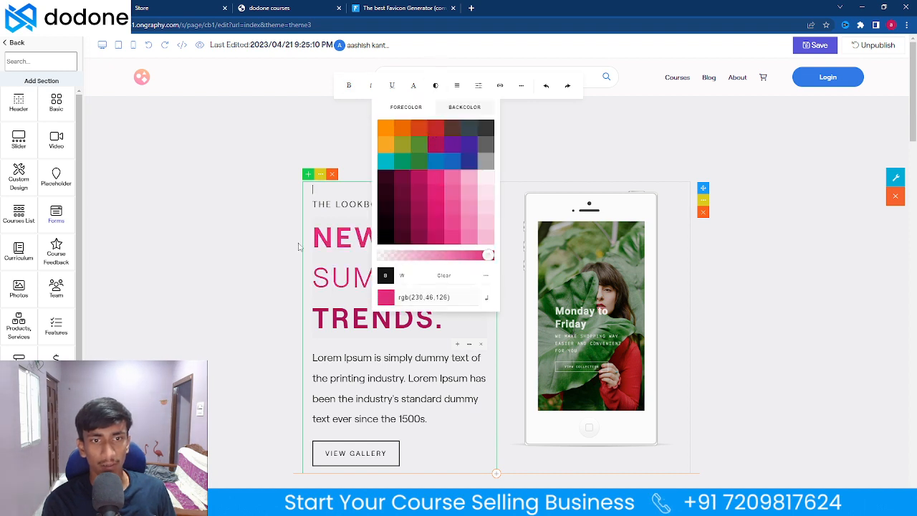
left_click(301, 243)
scroll(308, 277, "down", 1)
Change the font of the heading word "SUMMER" to Serif
left_click(444, 232)
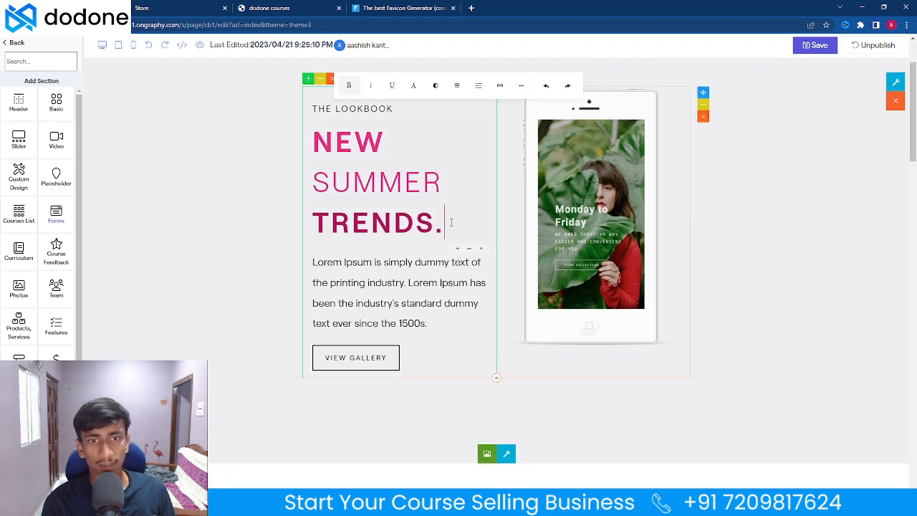
left_click(525, 86)
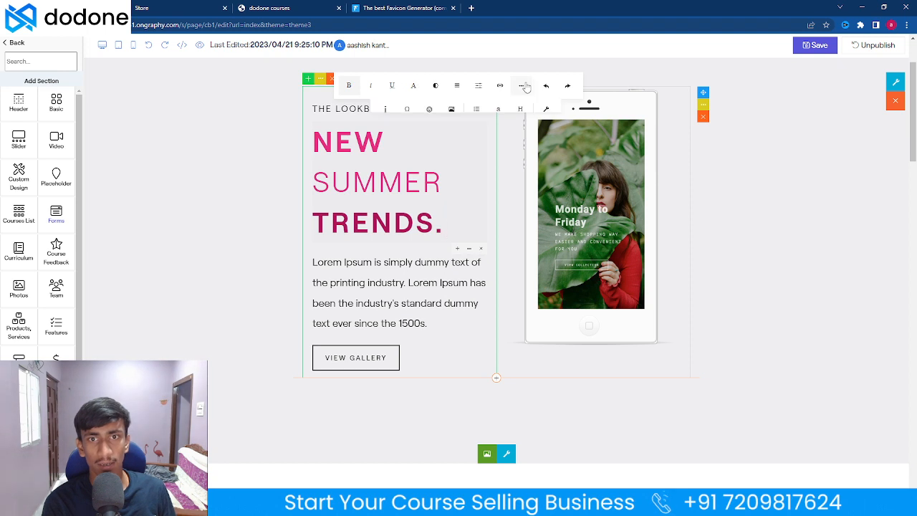
left_click(497, 109)
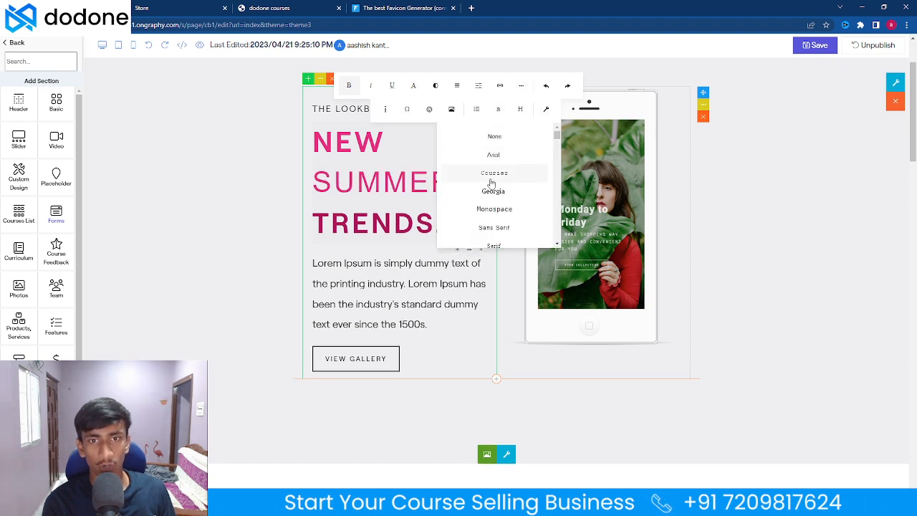
left_click(493, 246)
Replace the header section's phone image with the portrait photo "Untitled design (88)" from the Downloads folder
left_click(573, 113)
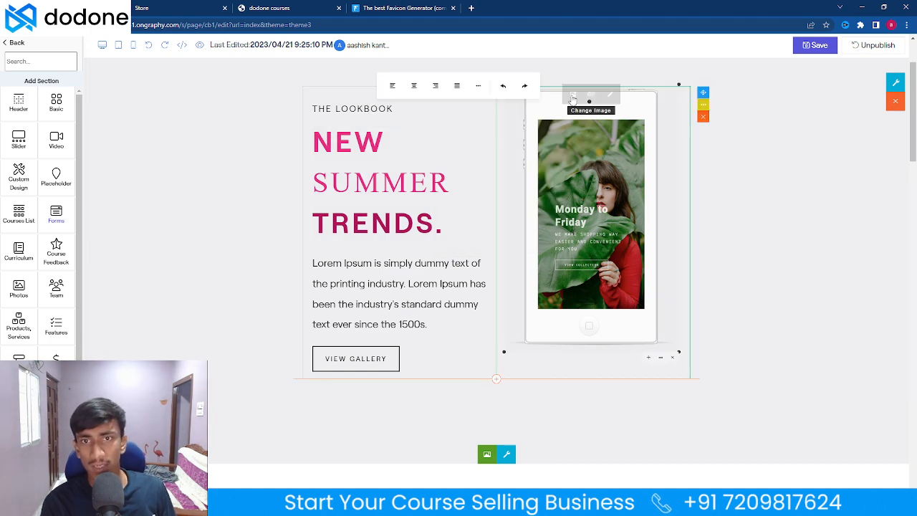
left_click(573, 94)
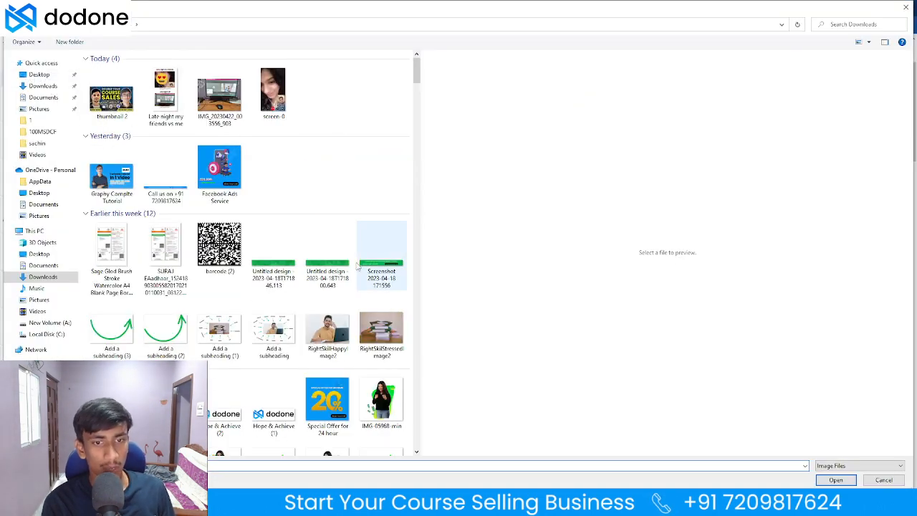
scroll(315, 229, "down", 10)
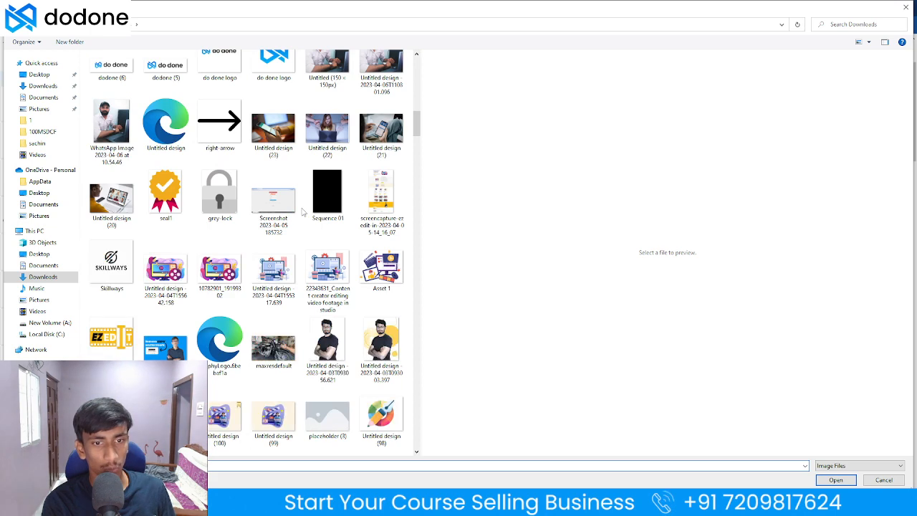
scroll(302, 212, "down", 5)
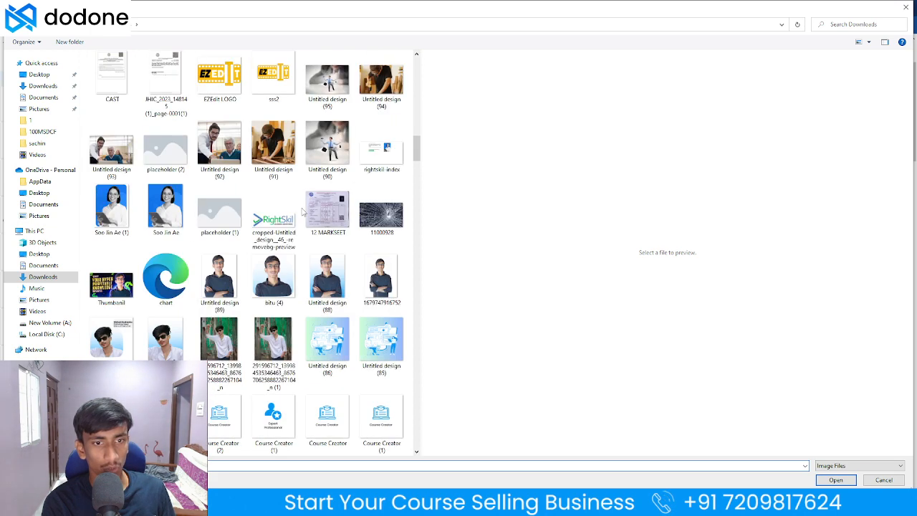
left_click(341, 292)
left_click(835, 479)
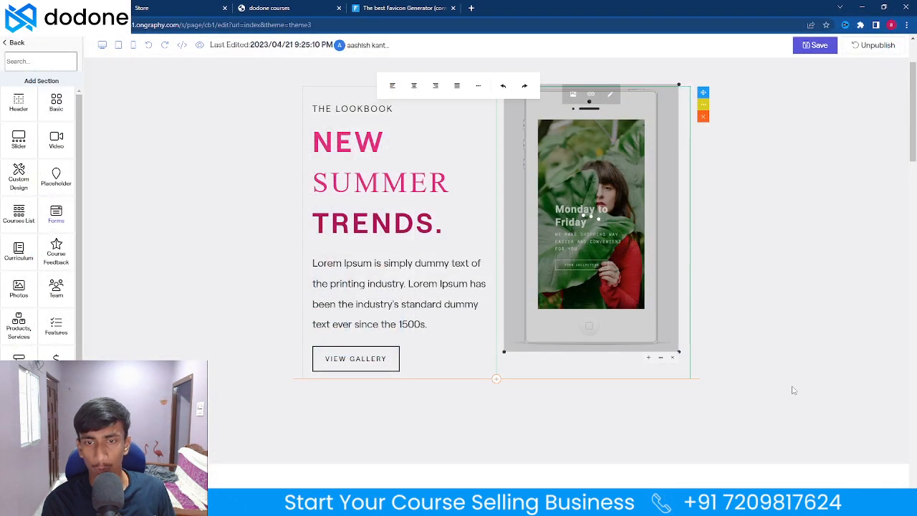
left_click(799, 364)
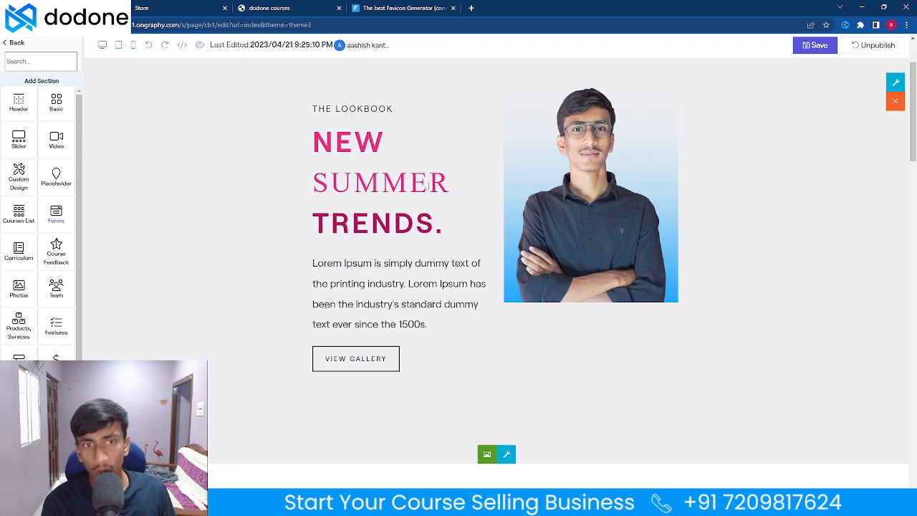
Restyle the header section's "View Gallery" button with a solid green button template
scroll(268, 194, "down", 3)
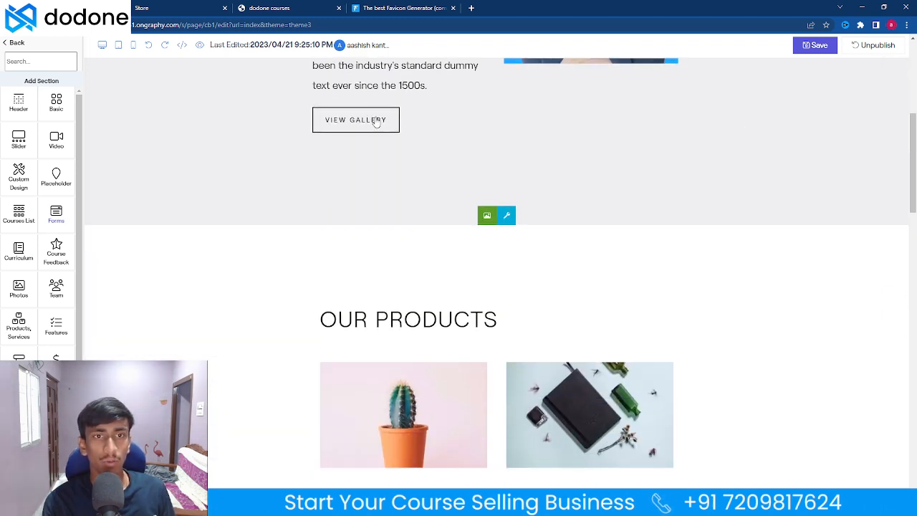
left_click(376, 123)
scroll(376, 123, "up", 1)
left_click(355, 195)
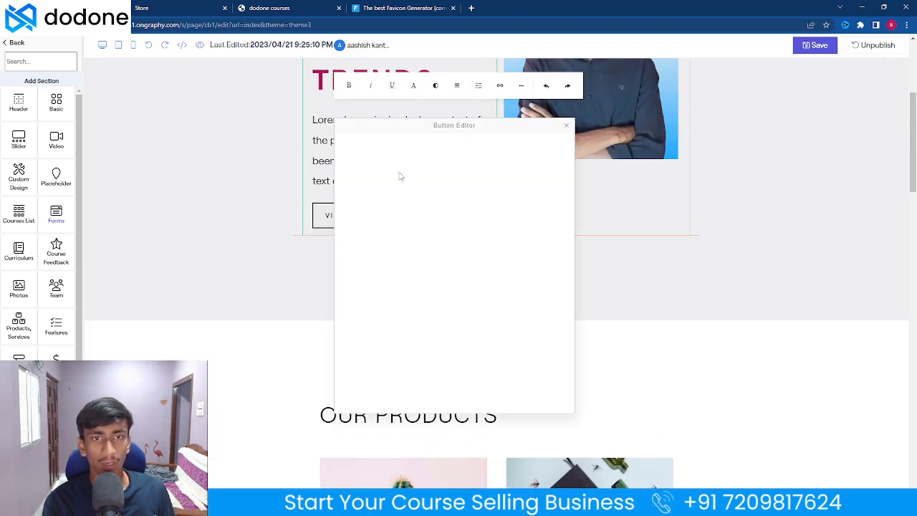
left_click(474, 146)
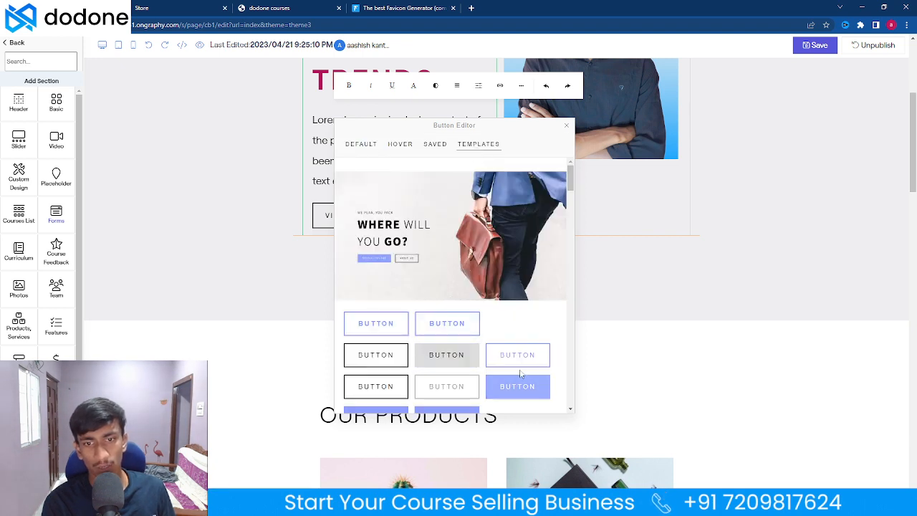
scroll(503, 372, "down", 1)
scroll(495, 374, "down", 5)
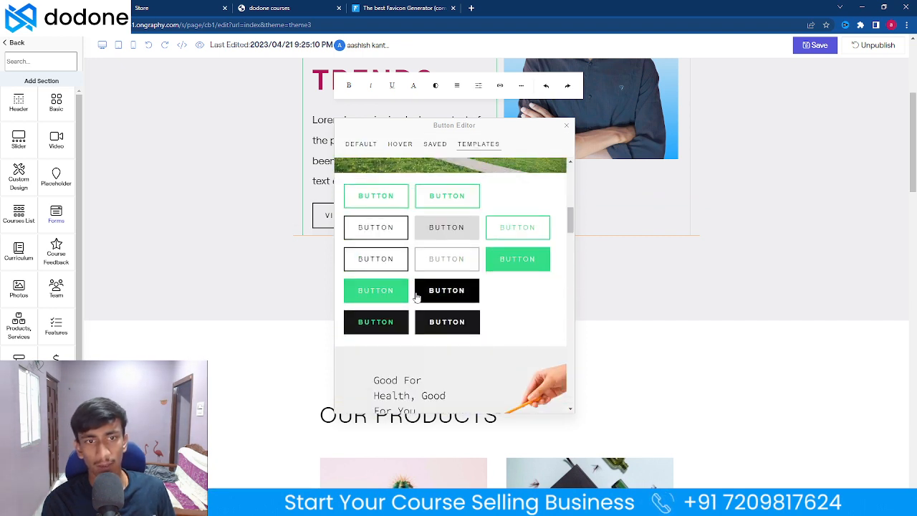
left_click(447, 293)
left_click(242, 301)
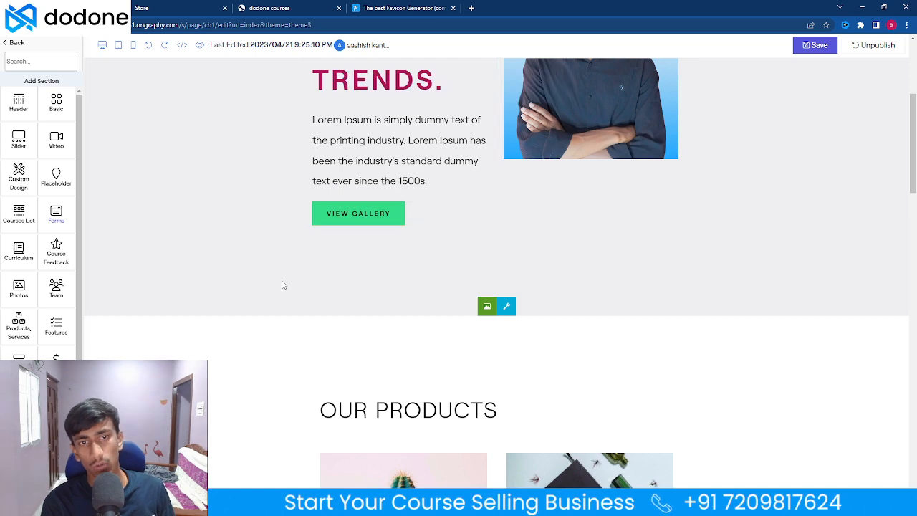
Check the Home page's sections down to the contact form and save the page
scroll(285, 283, "up", 1)
scroll(673, 203, "down", 10)
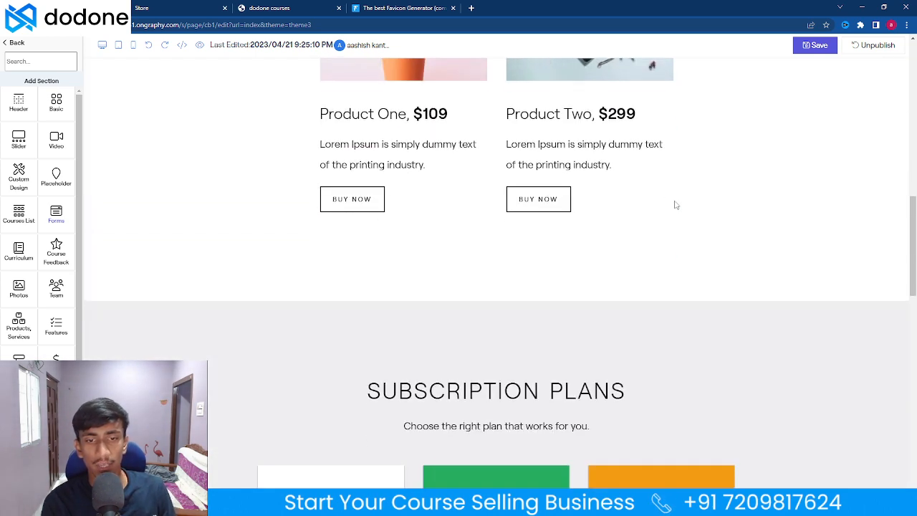
scroll(673, 193, "down", 7)
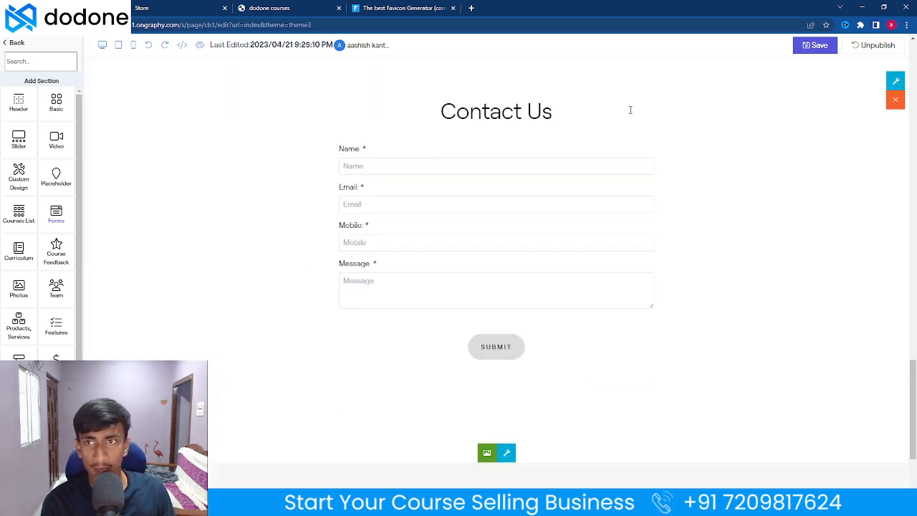
left_click(813, 45)
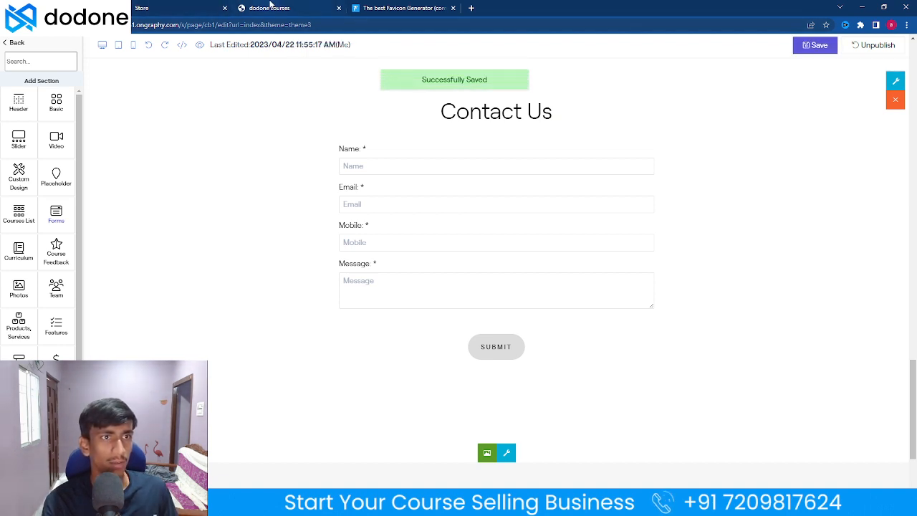
Switch to the live dodone courses site, reload it and review the sections down to the "Contact Us" form
left_click(279, 8)
key("ctrl+r")
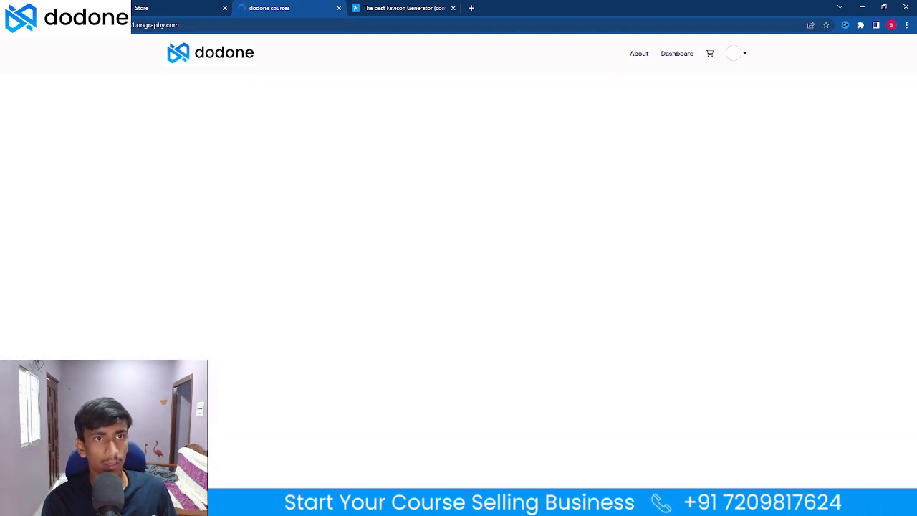
scroll(175, 229, "down", 7)
scroll(177, 229, "down", 14)
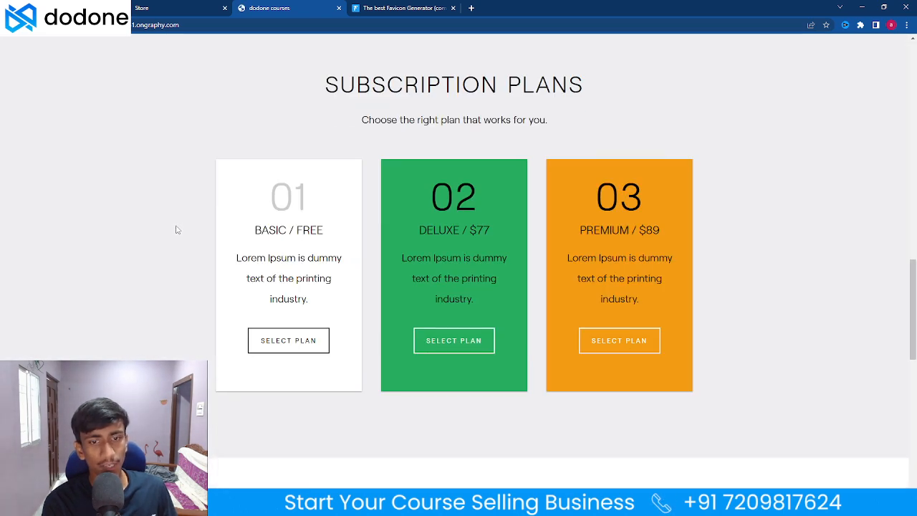
scroll(177, 229, "up", 2)
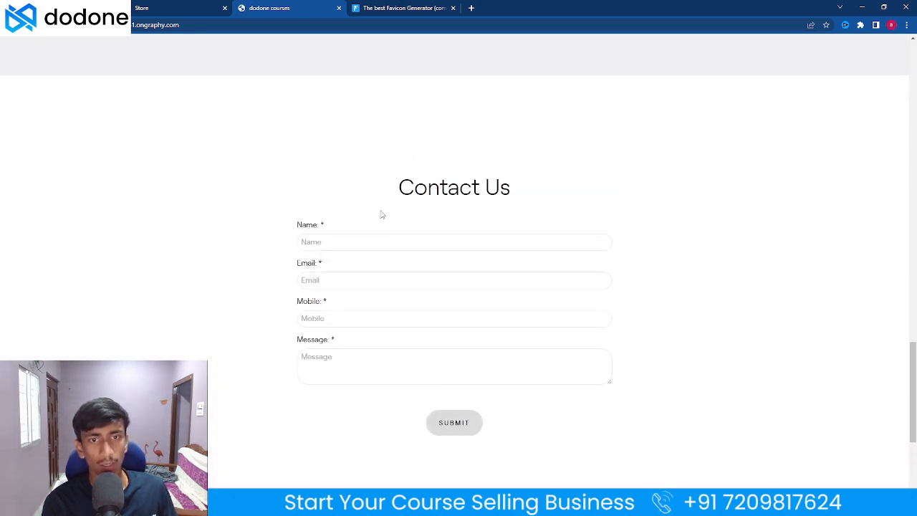
Submit a test enquiry through the live contact form with the saved name, e-mail and mobile number and the message "hi i wanna"
left_click(466, 237)
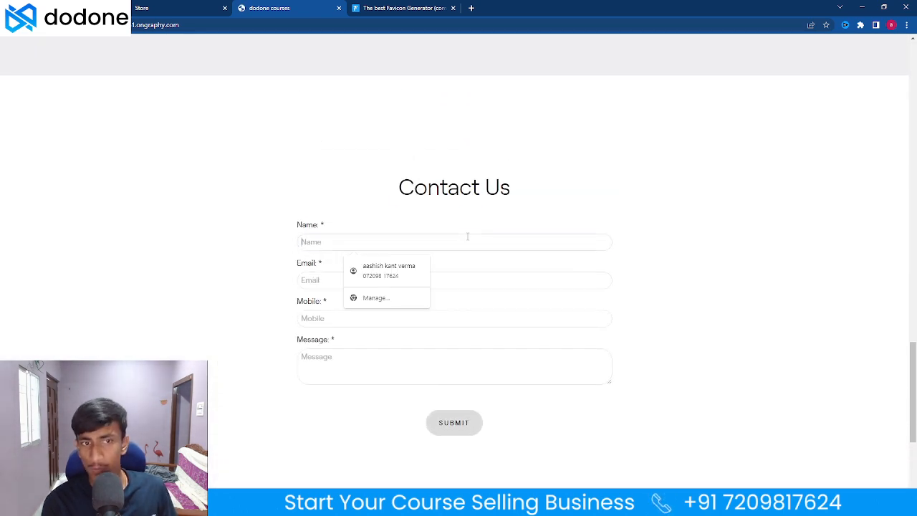
left_click(310, 280)
left_click(346, 301)
left_click(344, 242)
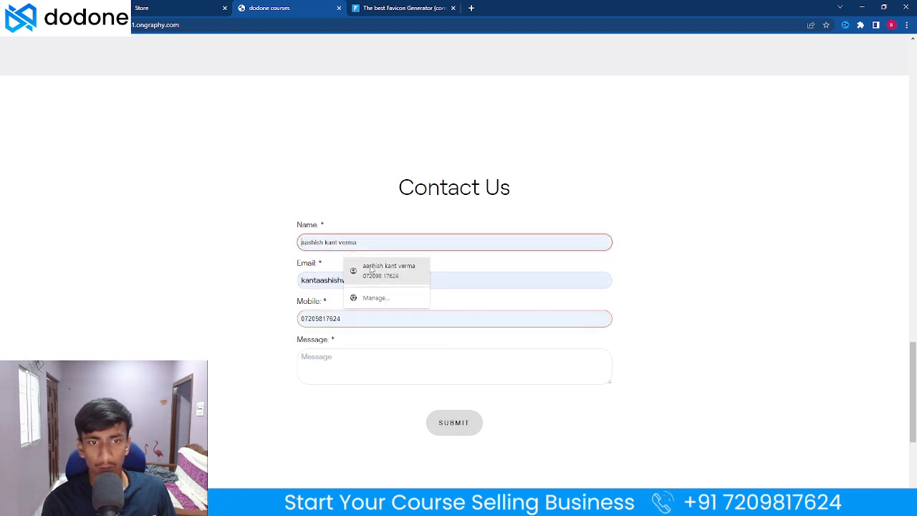
left_click(371, 270)
left_click(335, 365)
type("hi i wanna")
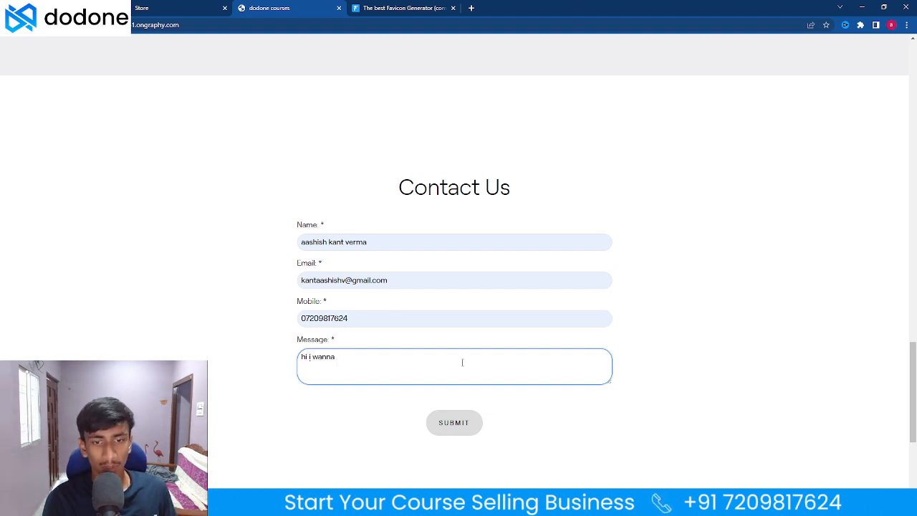
left_click(467, 420)
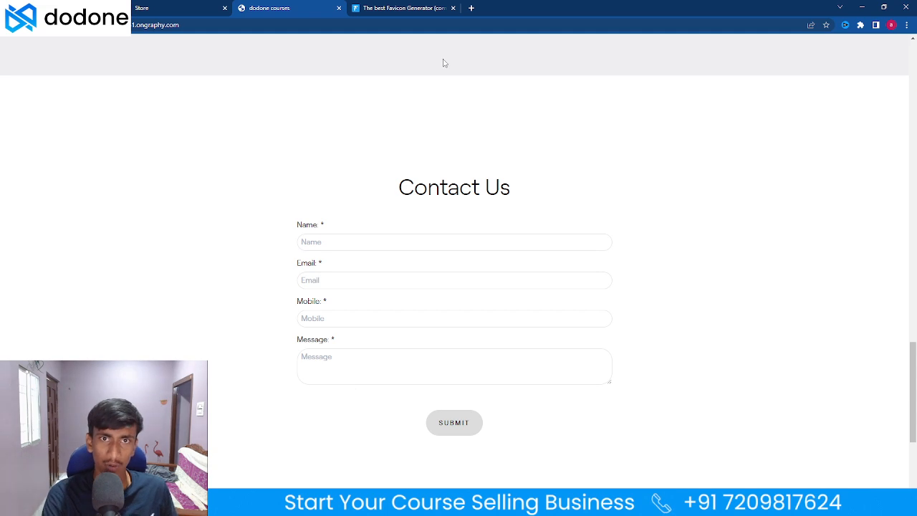
Open Gmail in a new browser tab and refresh the inbox to check for the enquiry
left_click(471, 8)
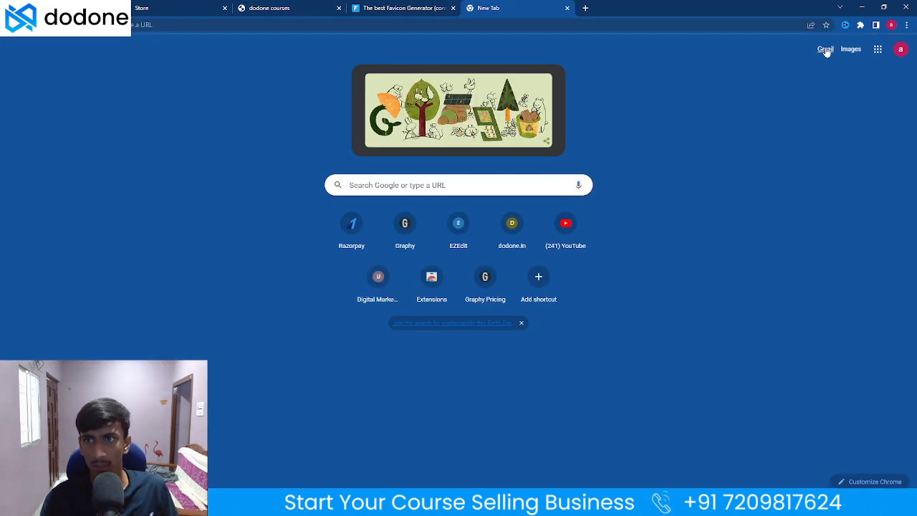
left_click(824, 48)
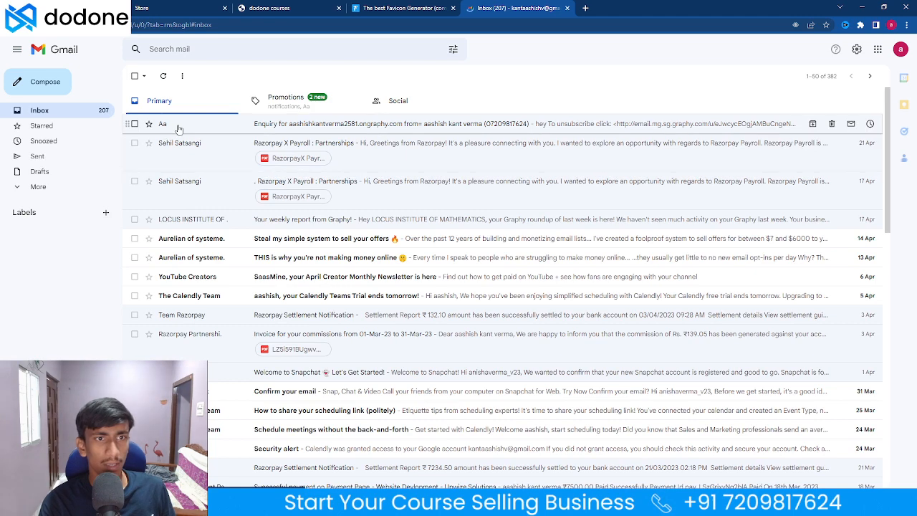
left_click(164, 78)
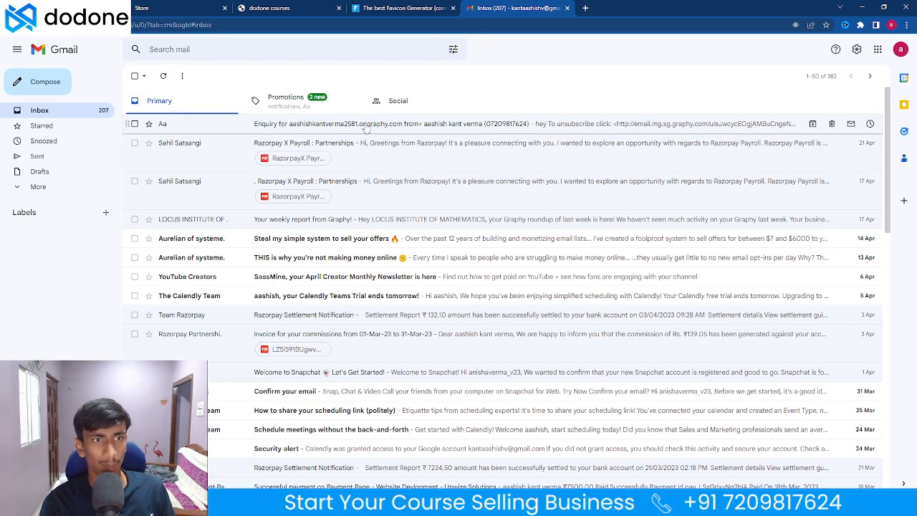
Read the website enquiry e-mail in Gmail, including its message text, and return to the inbox
left_click(394, 7)
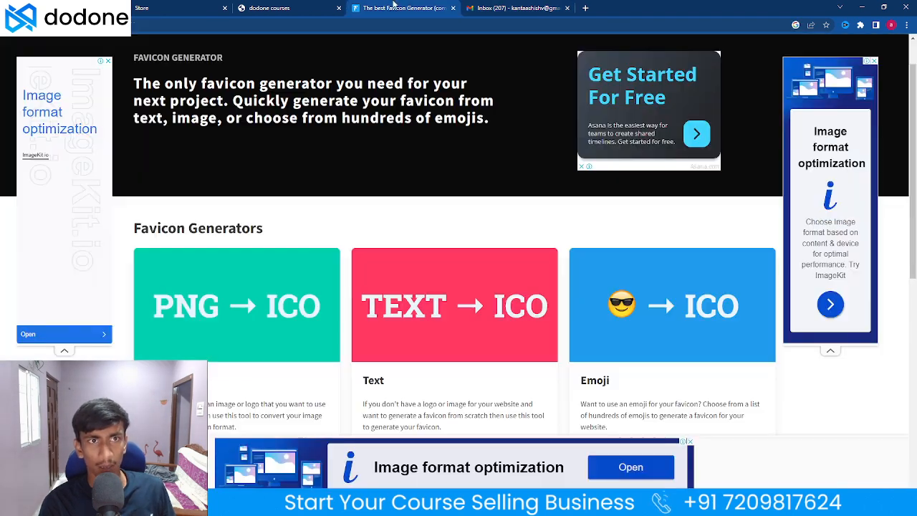
left_click(512, 7)
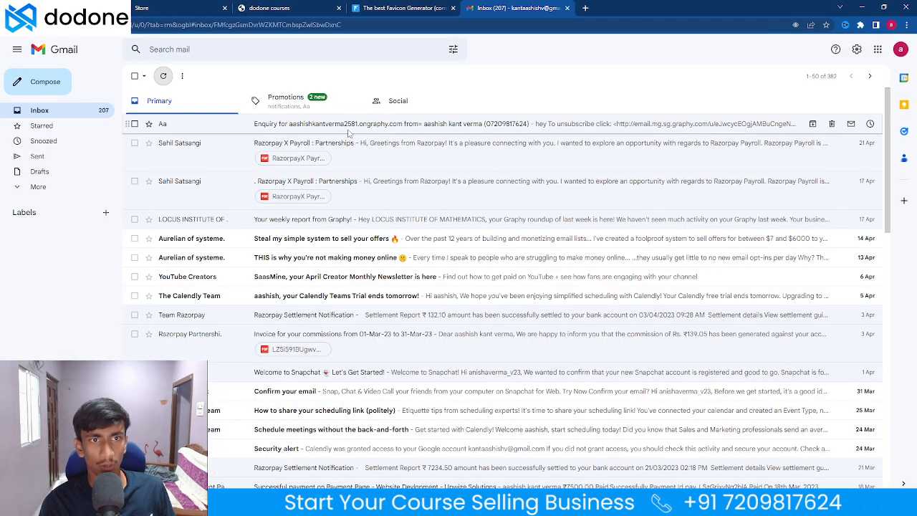
left_click(346, 126)
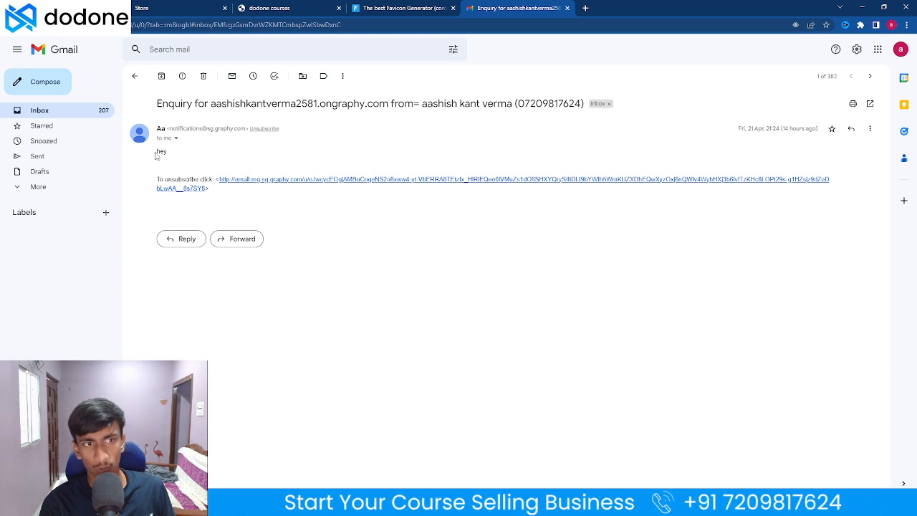
left_click_drag(156, 155, 398, 135)
left_click(409, 142)
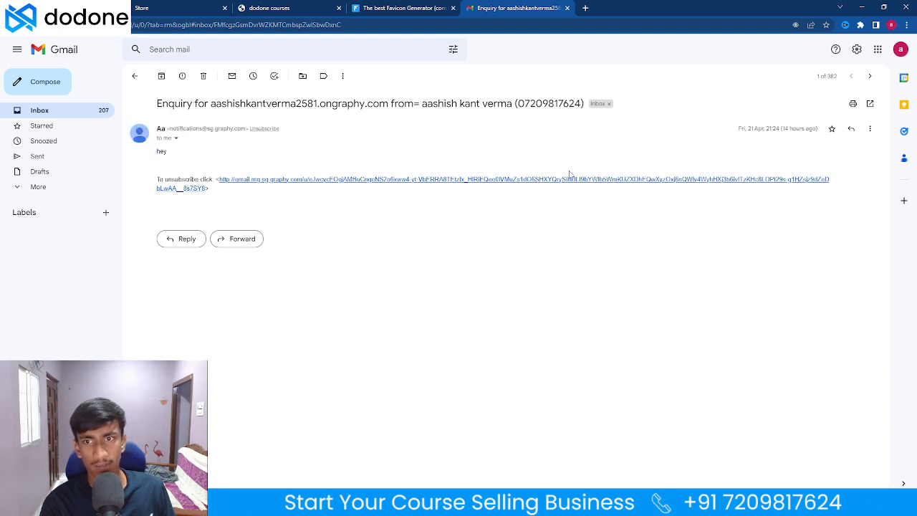
left_click(134, 75)
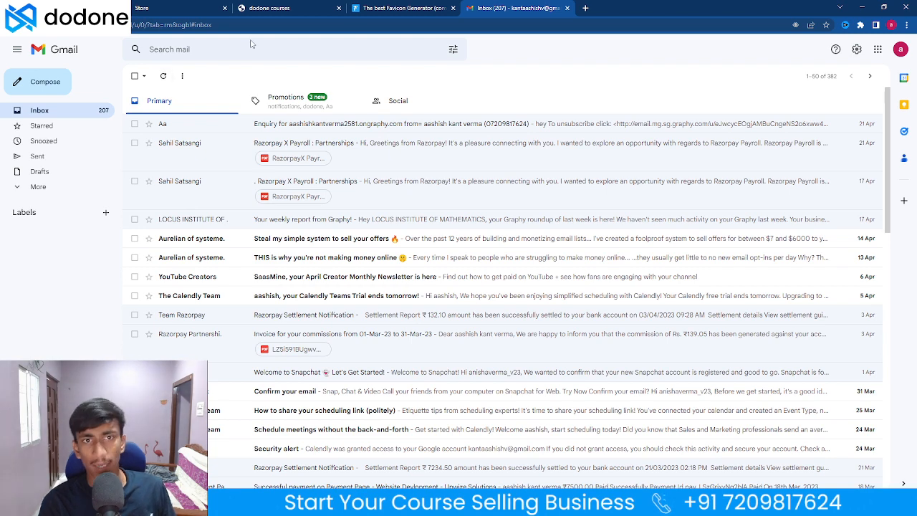
Return to the live dodone courses site and look over the page from the contact form back up
left_click(428, 7)
left_click(281, 8)
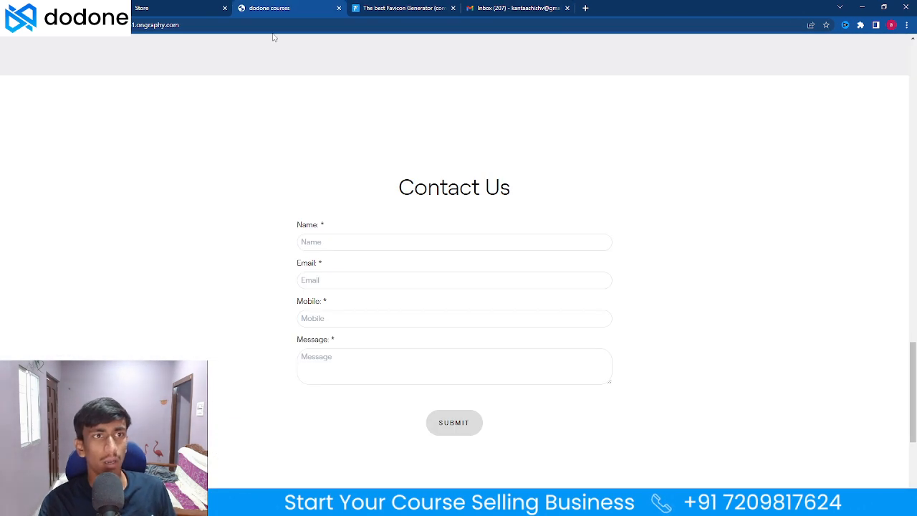
scroll(196, 90, "up", 20)
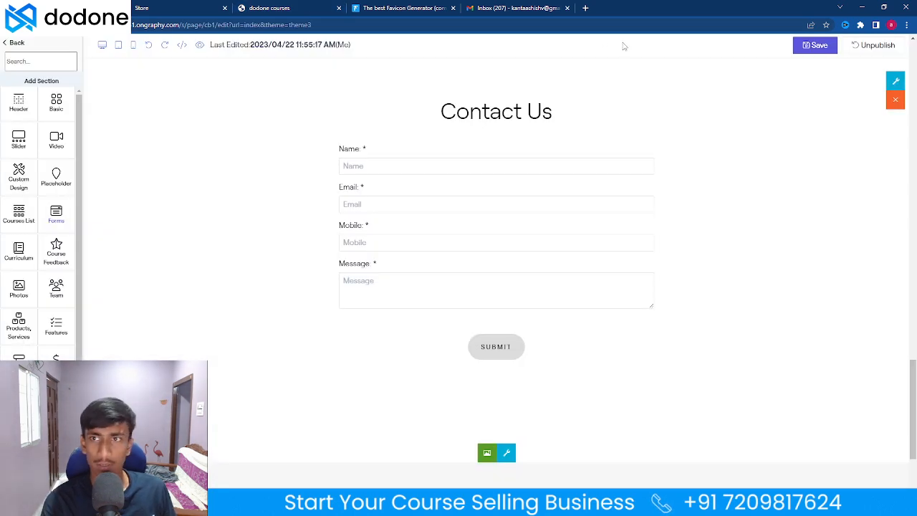
Save the Home page with its contact form section and leave the page editor for the website themes overview
left_click(812, 49)
left_click(14, 45)
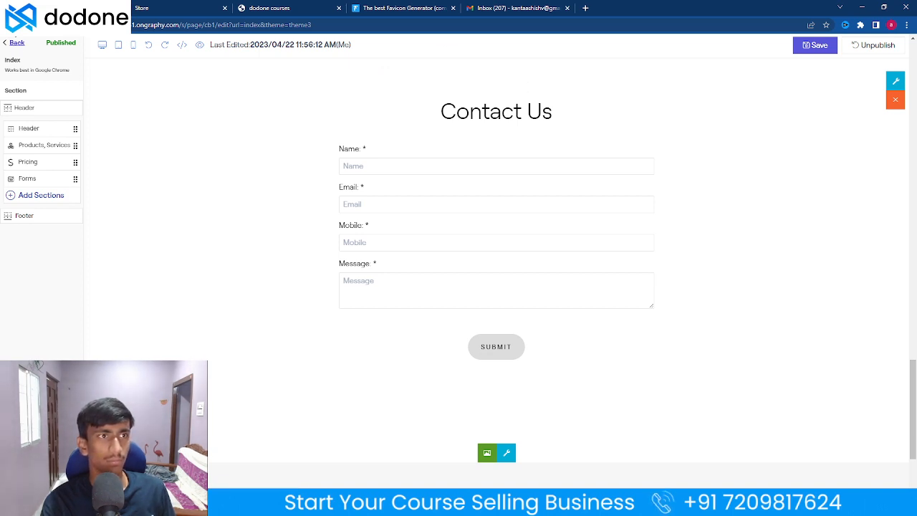
left_click(16, 43)
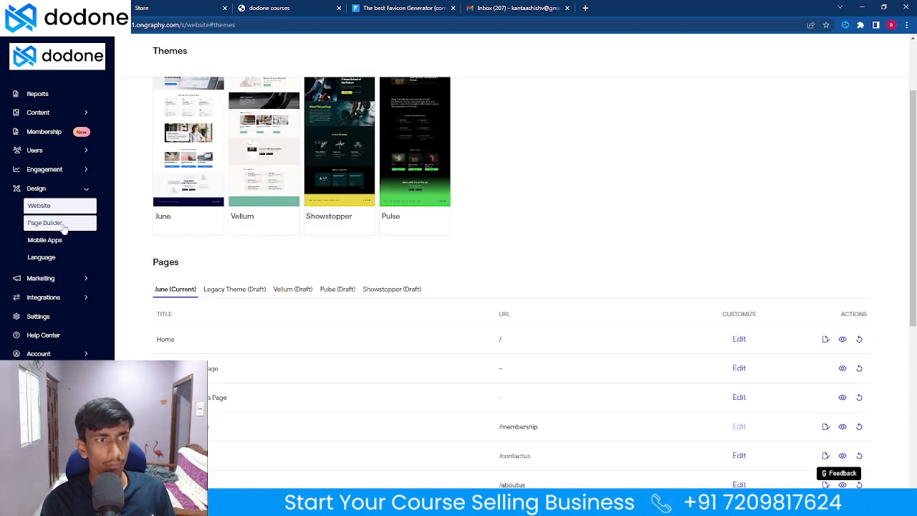
Look at the Page Builder section and open the editor for the mobile app
left_click(62, 227)
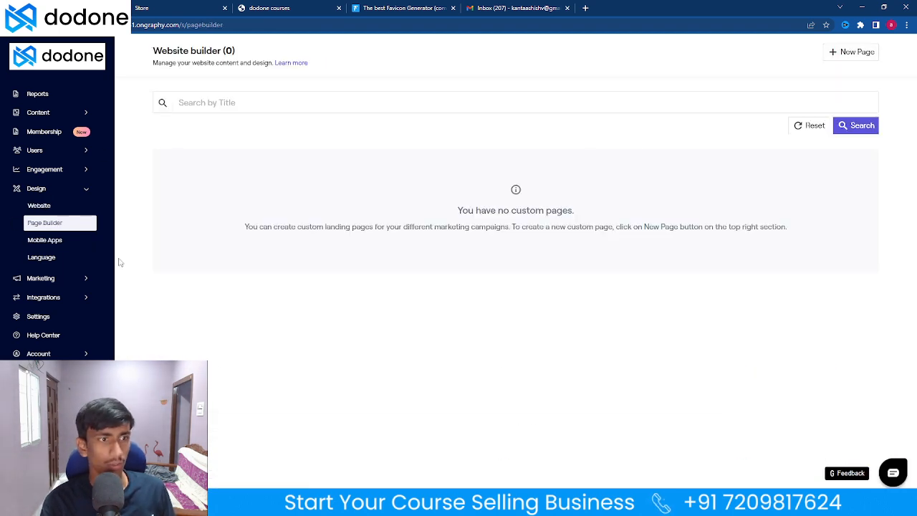
left_click(57, 243)
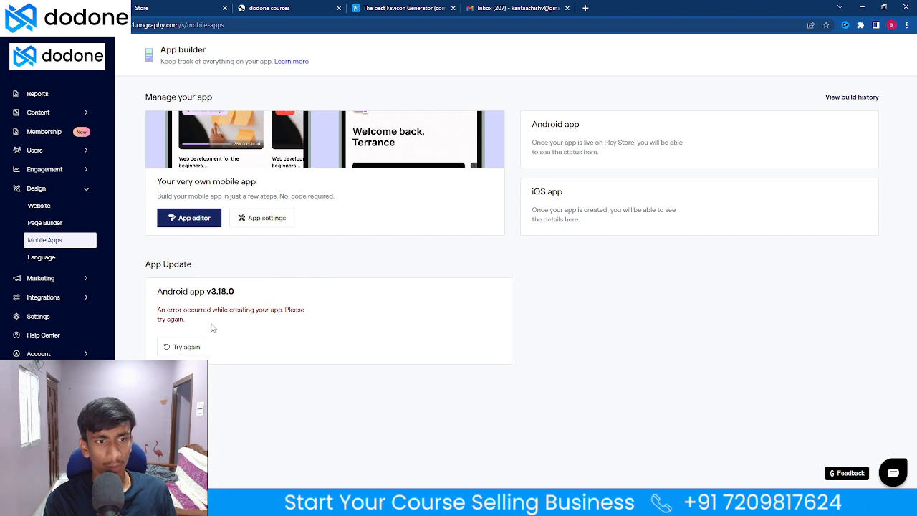
left_click(185, 219)
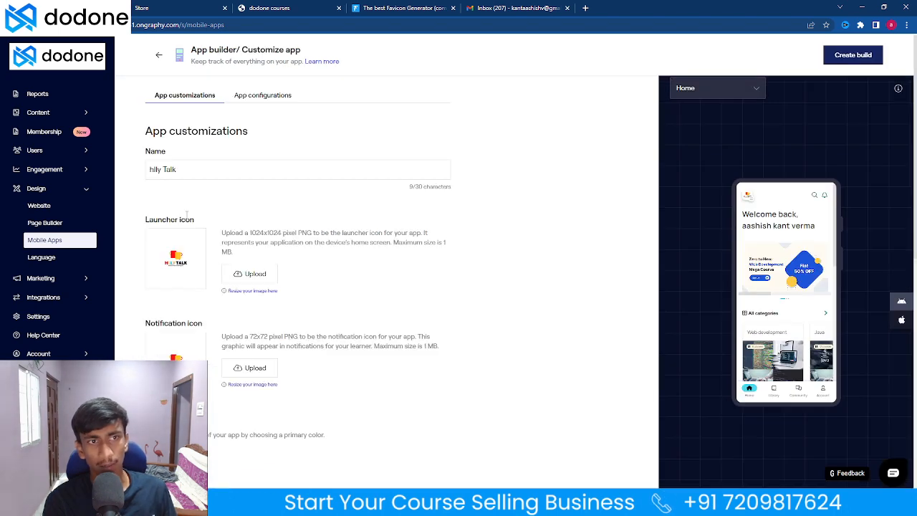
Review the app's icon size requirements, colour, splash and onboarding screen options, and return to the app builder overview
scroll(200, 174, "down", 2)
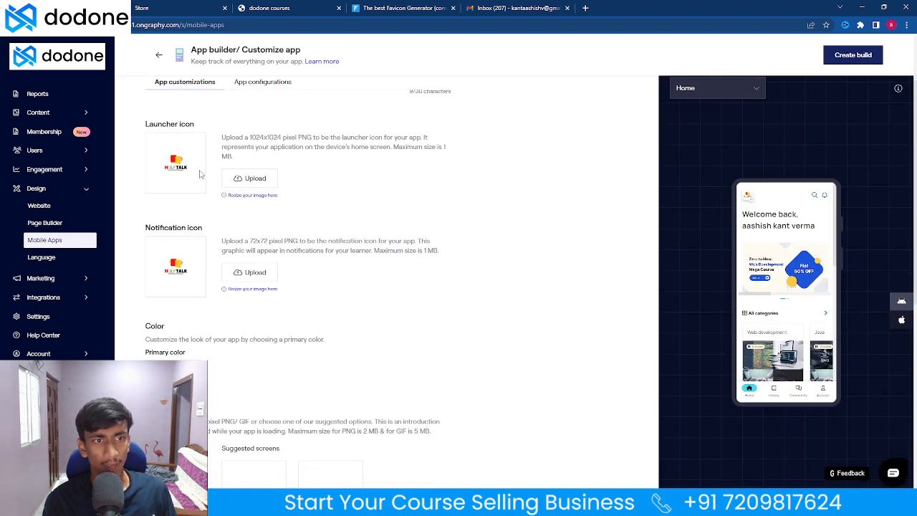
left_click_drag(250, 242, 269, 243)
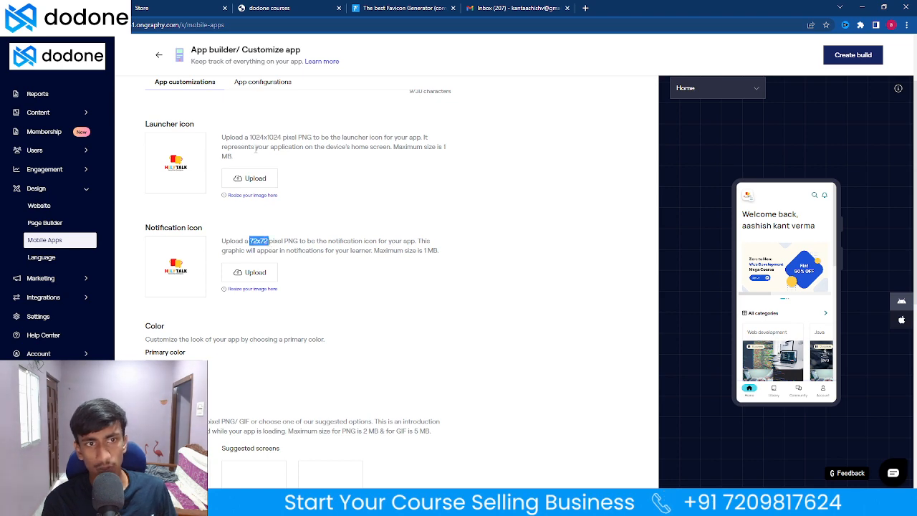
left_click_drag(250, 133, 284, 137)
left_click(285, 162)
scroll(301, 323, "down", 7)
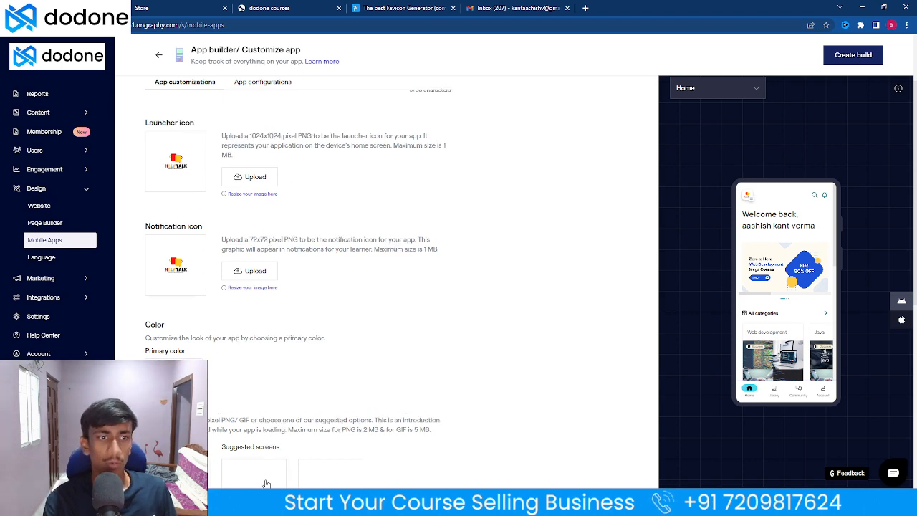
scroll(242, 356, "down", 2)
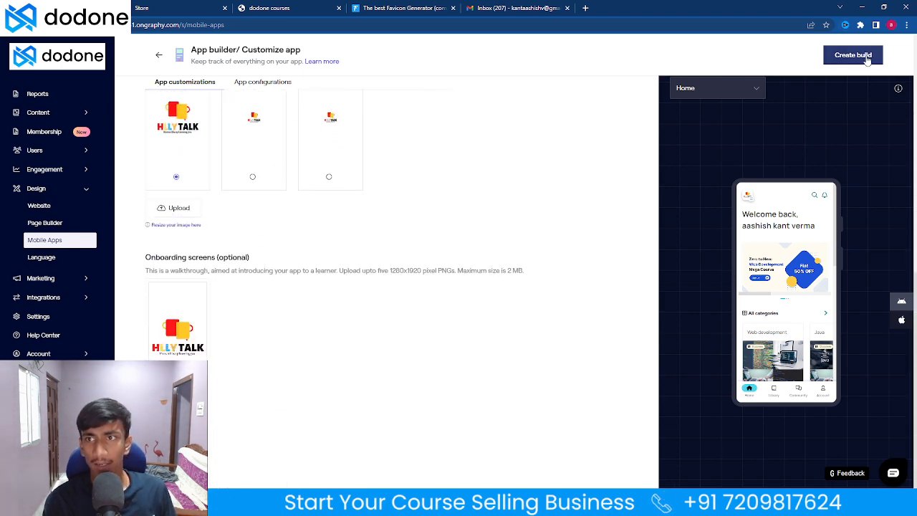
left_click(159, 55)
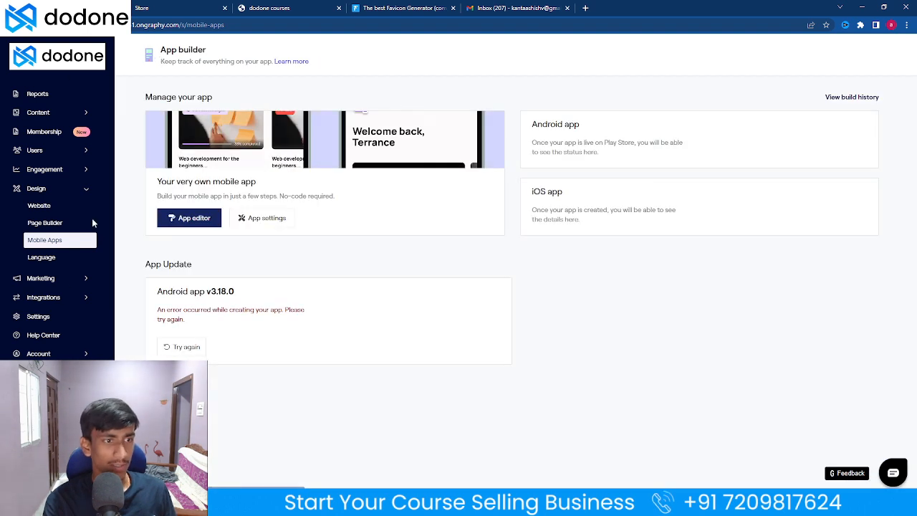
Review the Localisation settings for Web, Android and iOS, including the available default languages
left_click(61, 257)
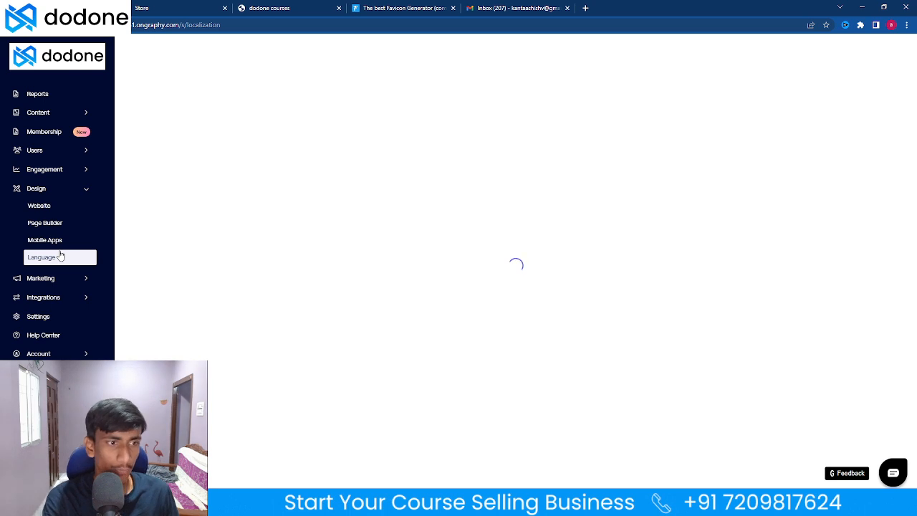
left_click(486, 142)
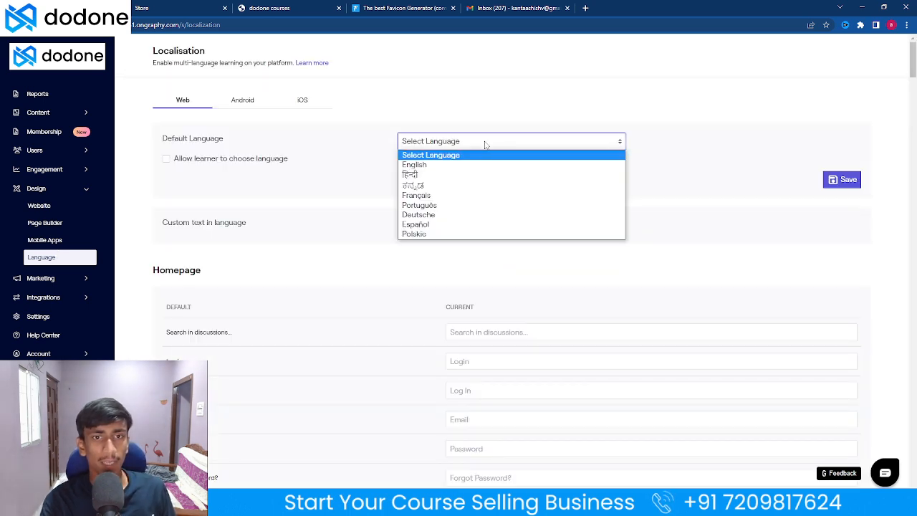
left_click(480, 147)
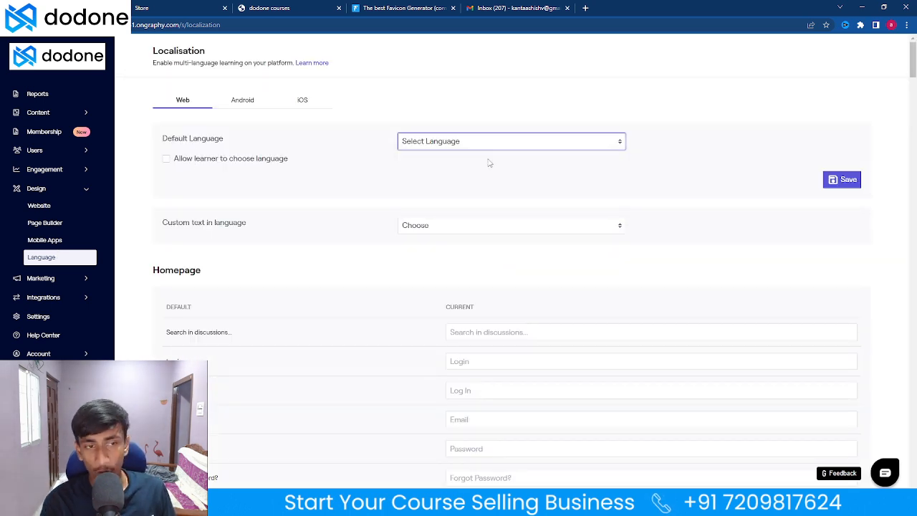
left_click(458, 143)
left_click(458, 143)
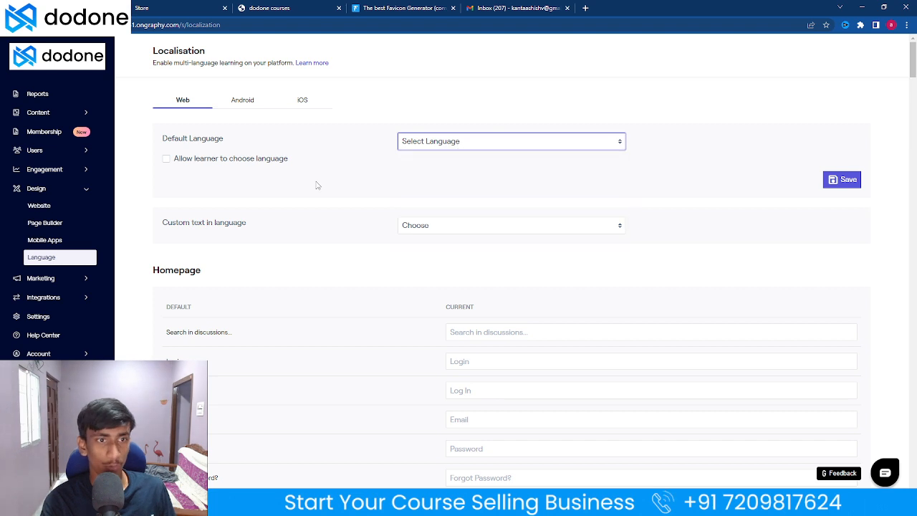
left_click(258, 98)
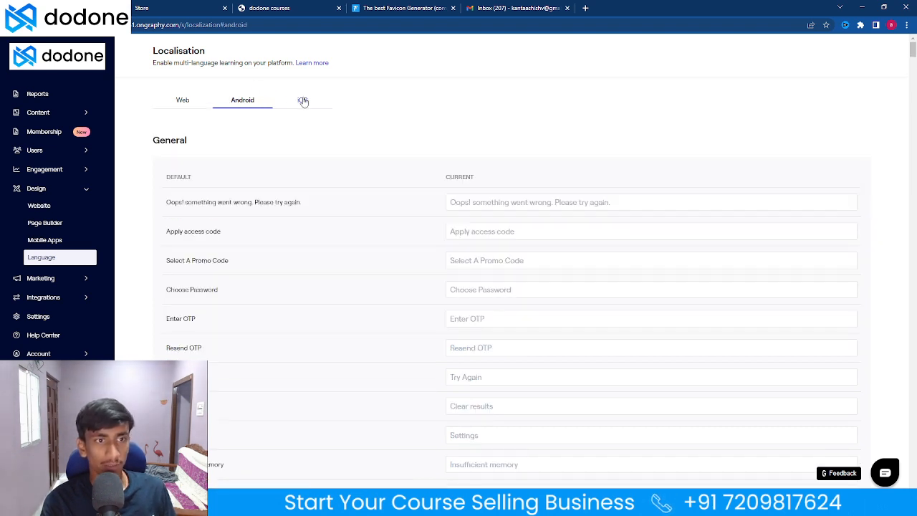
left_click(303, 100)
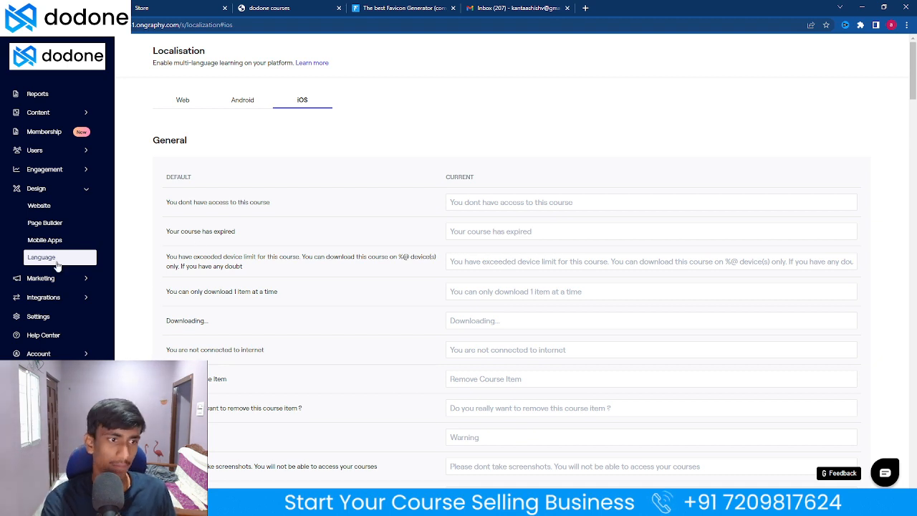
Start a new course titled "how to sell courses" and reuse the title as its description
left_click(58, 190)
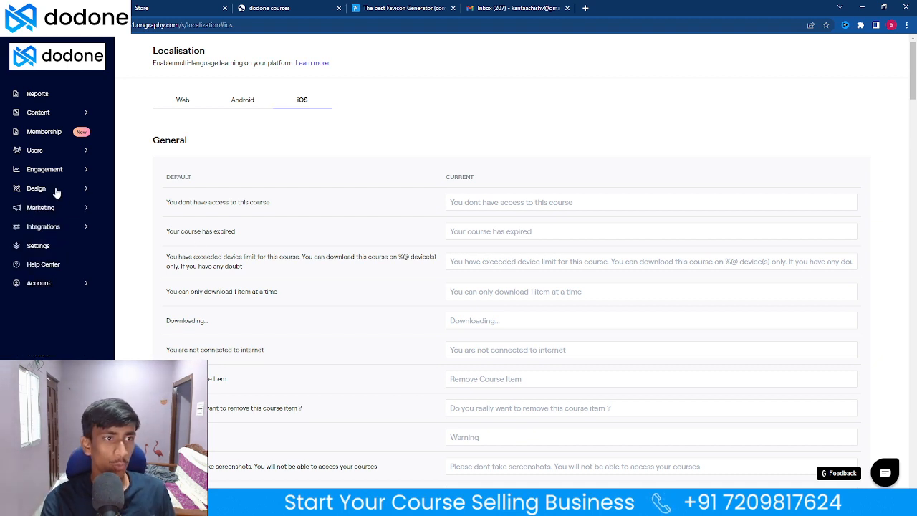
left_click(46, 116)
left_click(52, 129)
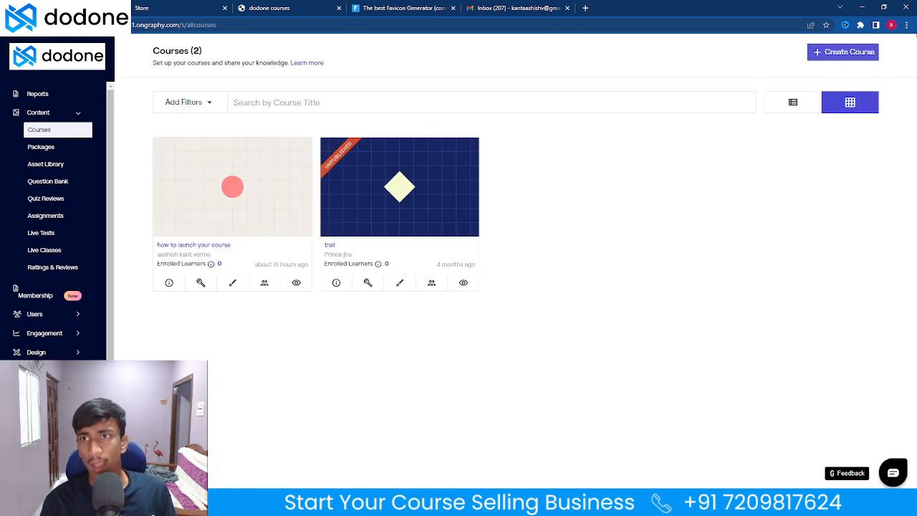
left_click(832, 57)
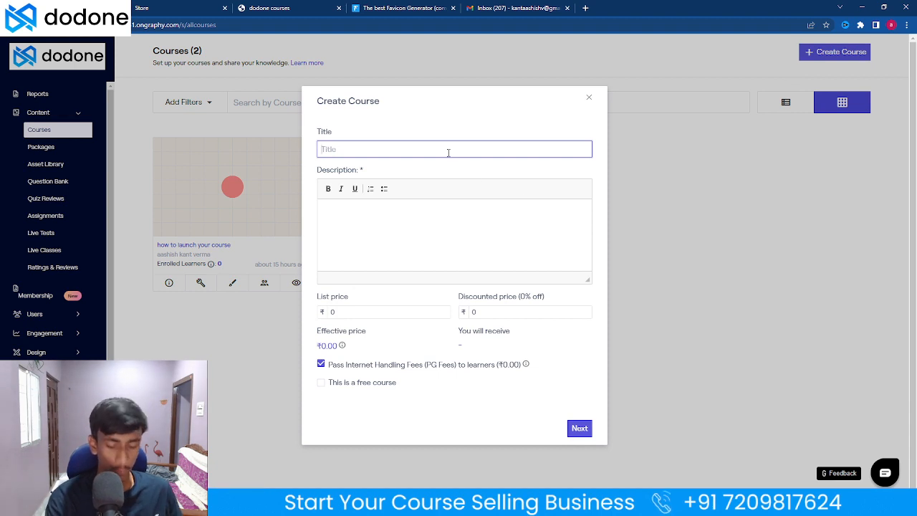
type("how to sell courses")
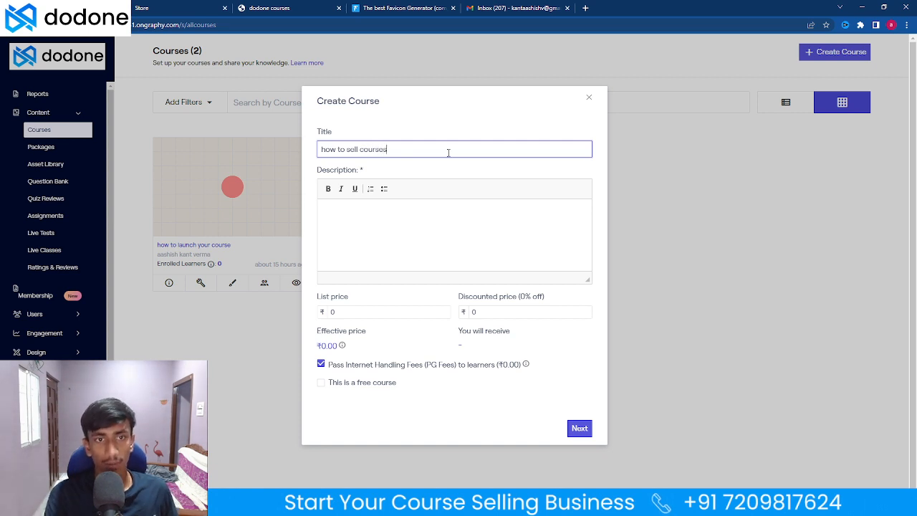
triple_click(448, 152)
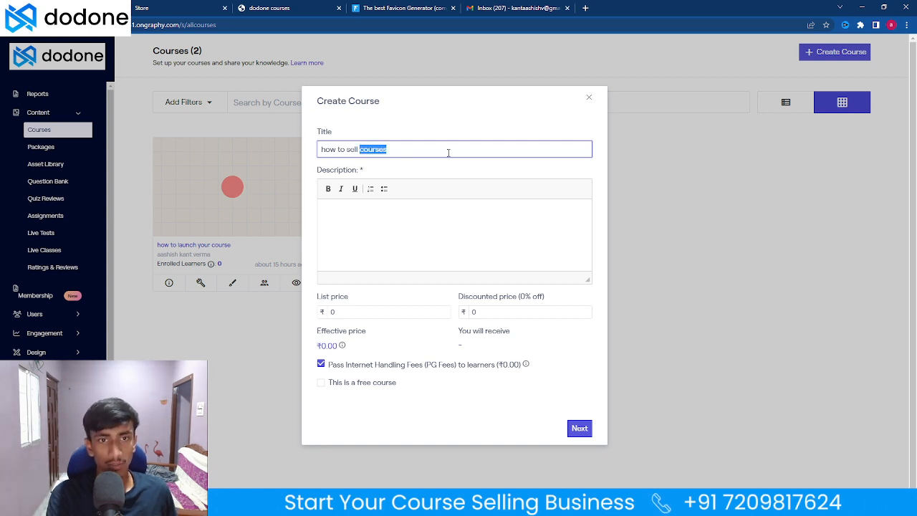
key("ctrl+c")
left_click(370, 244)
key("ctrl+v")
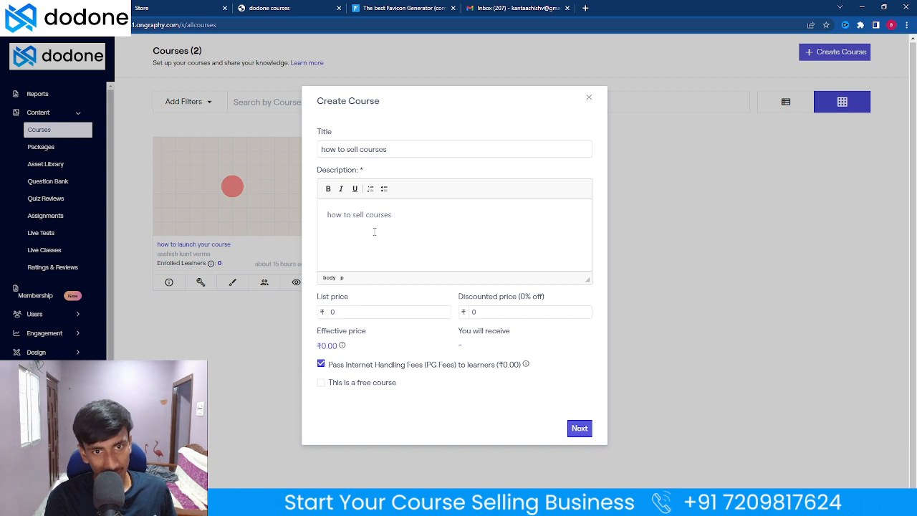
Set the new course's list price to ₹25000 and its discounted price to ₹15000
left_click(378, 311)
left_click(512, 315)
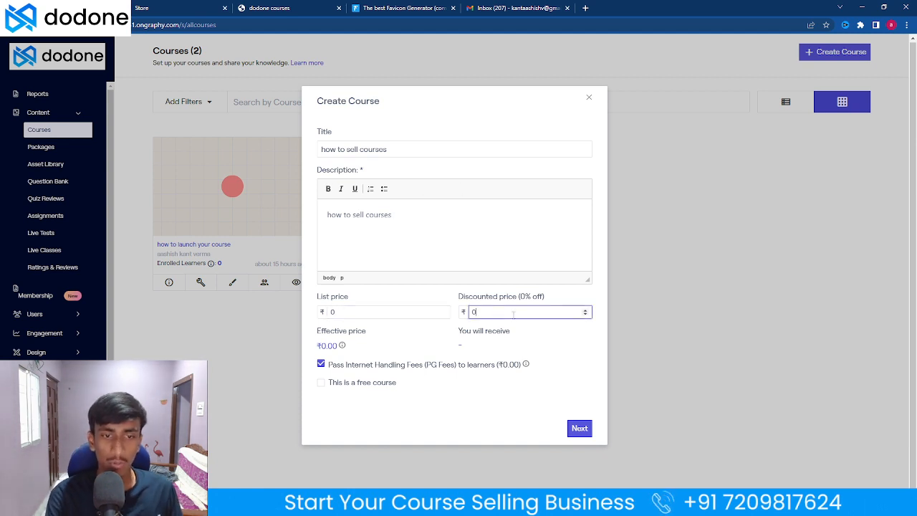
left_click(338, 311)
double_click(338, 311)
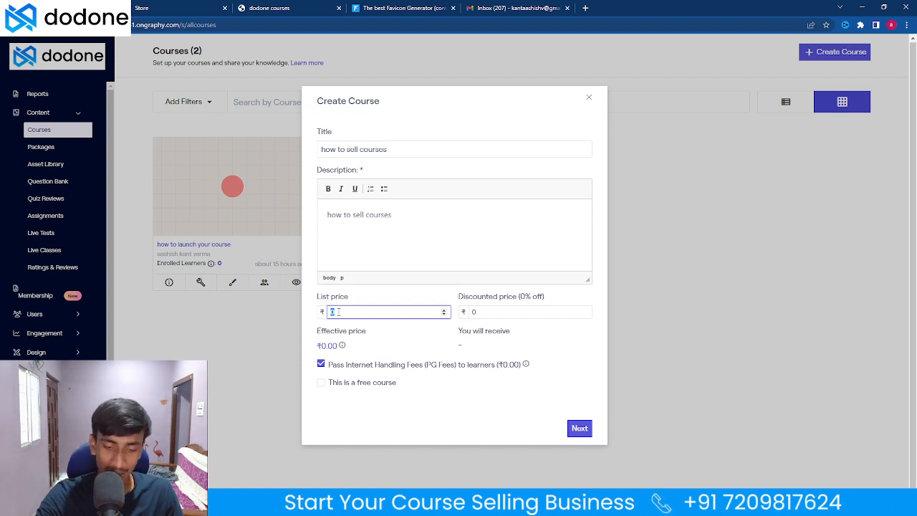
type("25000")
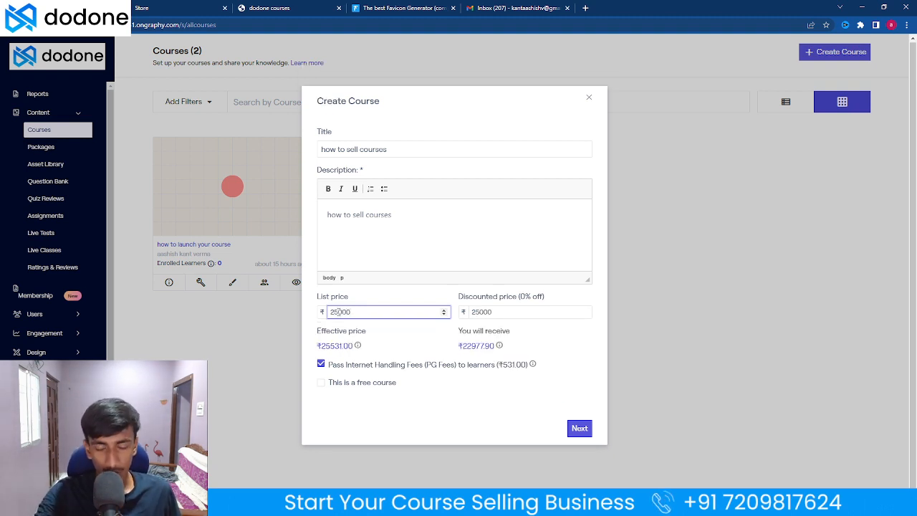
double_click(511, 303)
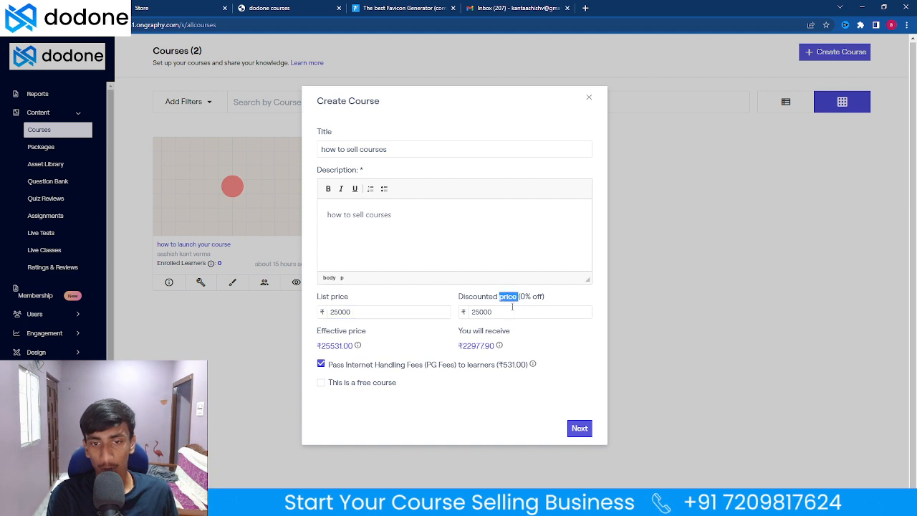
left_click(511, 311)
double_click(501, 312)
type("15000")
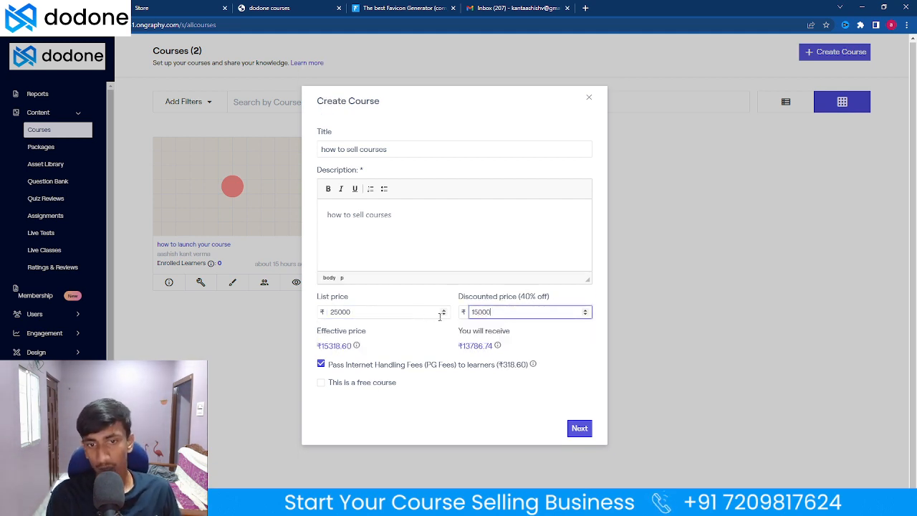
Turn off passing Internet Handling Fees to learners and examine the amount the seller will receive
left_click(533, 366)
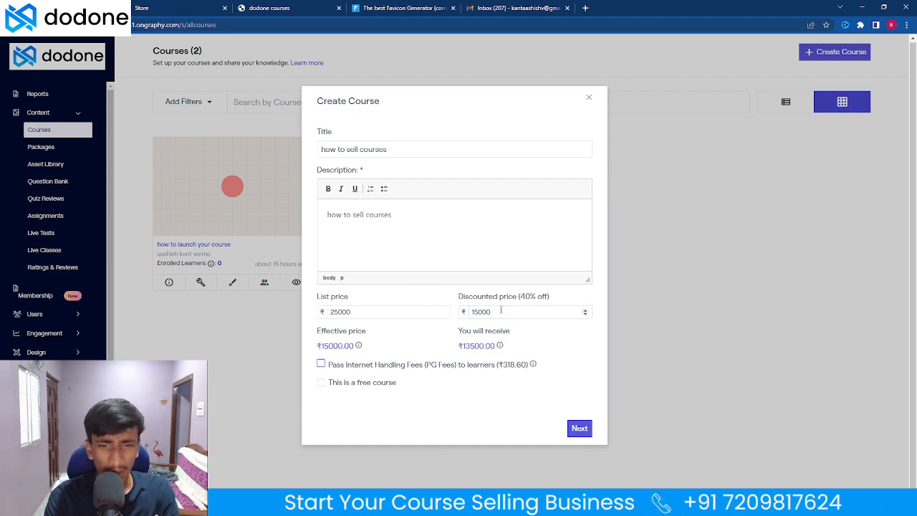
left_click_drag(459, 331, 512, 327)
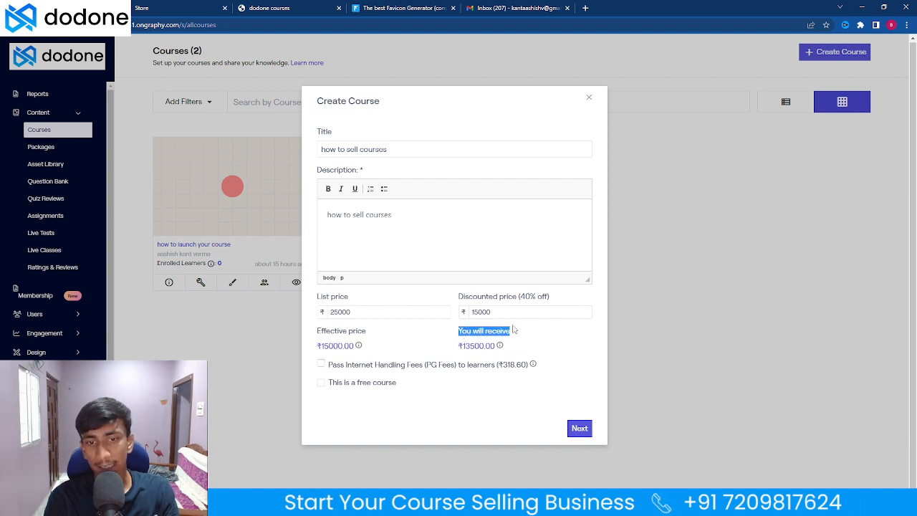
left_click(450, 337)
left_click_drag(458, 337, 512, 329)
left_click(512, 330)
left_click_drag(463, 344, 493, 345)
left_click(471, 355)
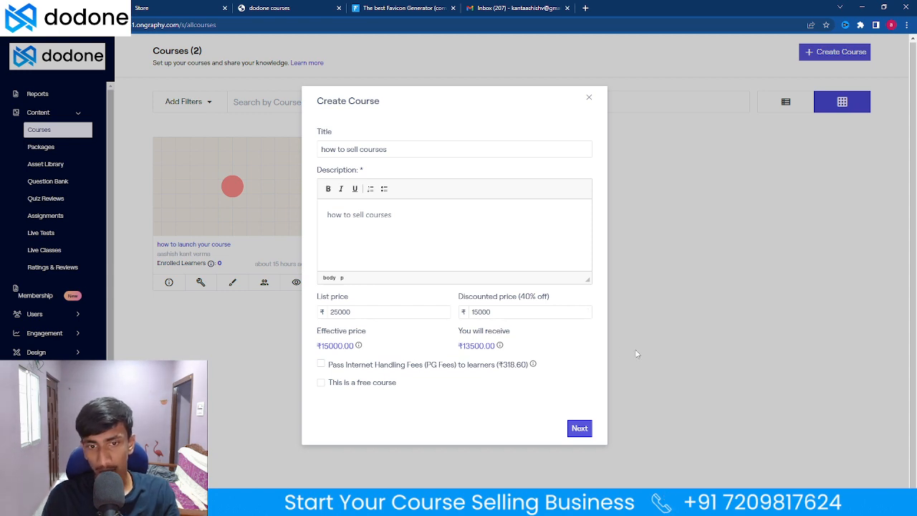
Read the explanation of the You will receive amount and compare it with handling fees passed to learners, leaving that option off
left_click_drag(461, 345, 491, 345)
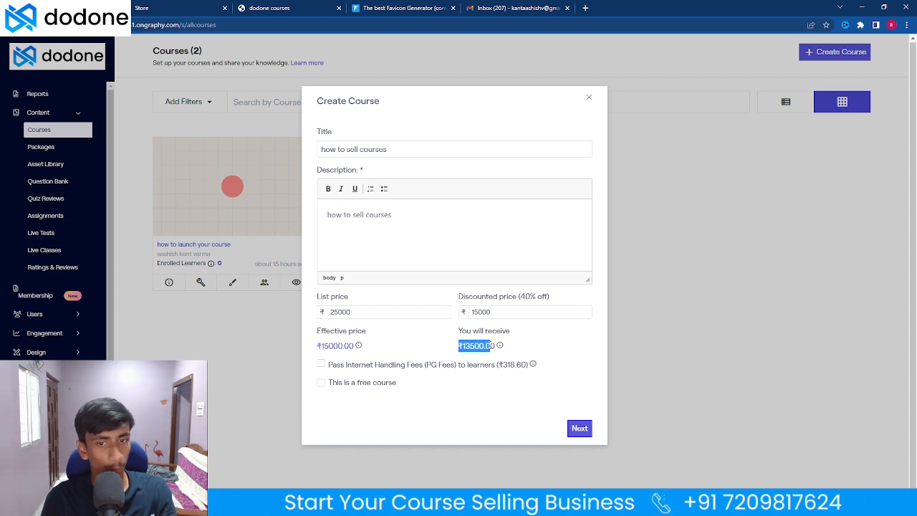
mouse_move(501, 350)
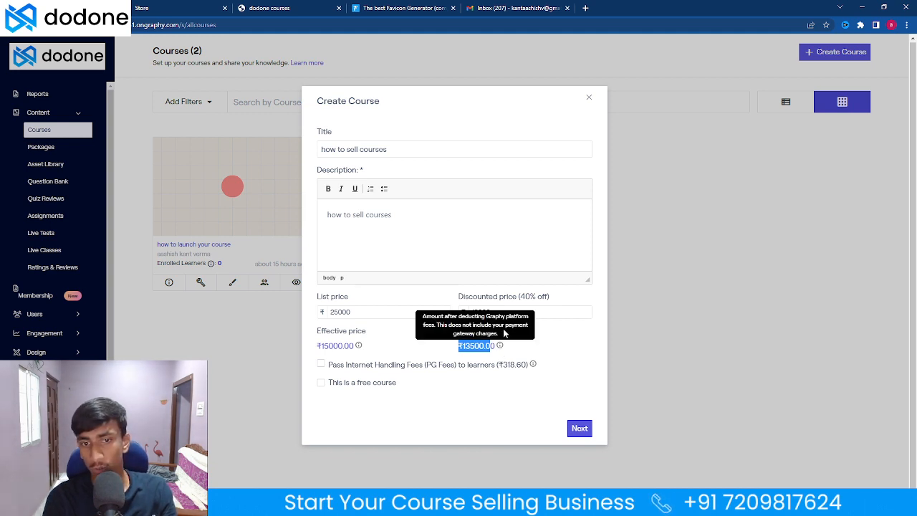
left_click_drag(459, 345, 487, 346)
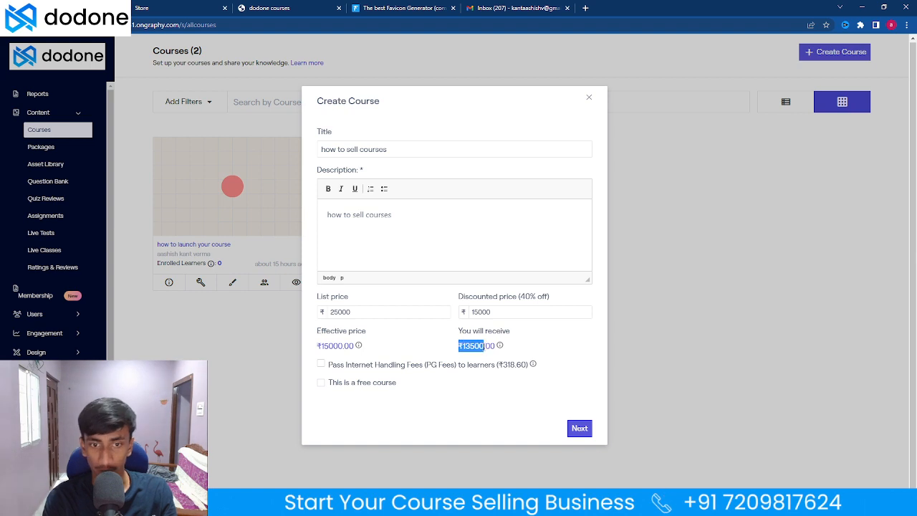
left_click(481, 364)
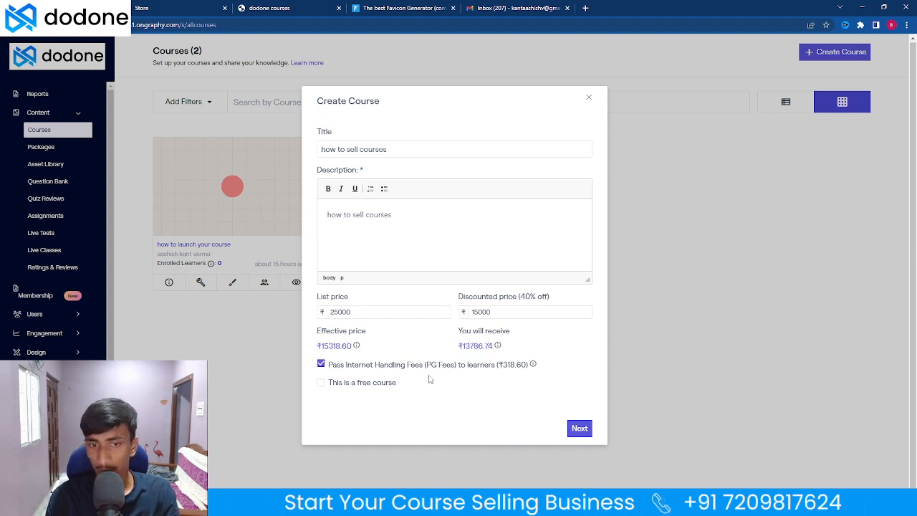
left_click(321, 364)
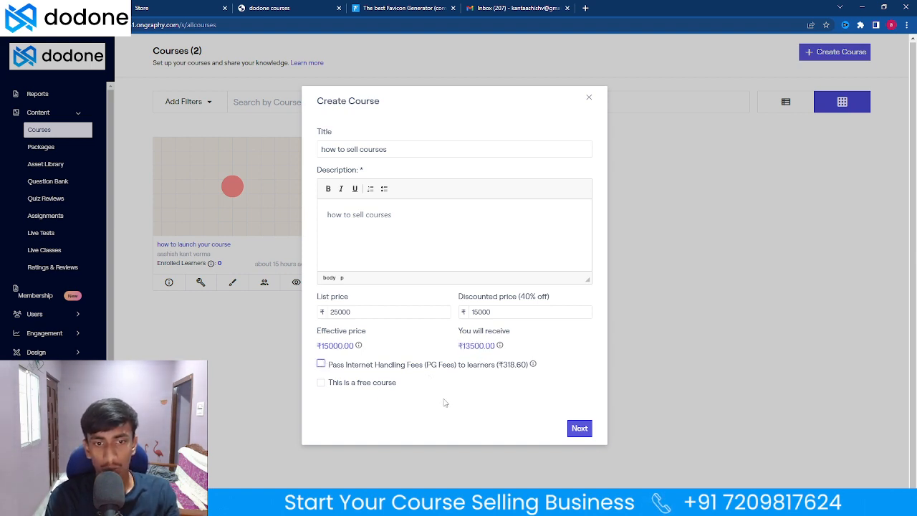
Finish creating the course with the entered details and begin a heading for its first chapter
left_click(578, 432)
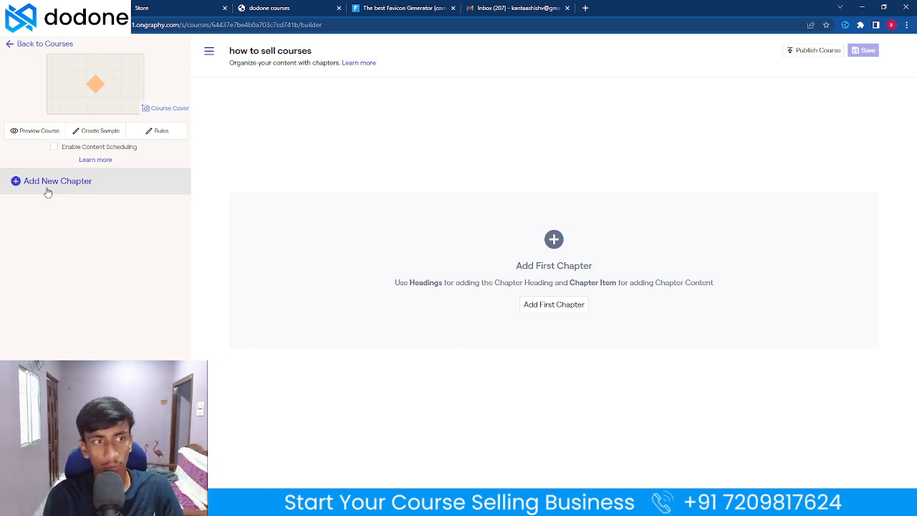
left_click(48, 191)
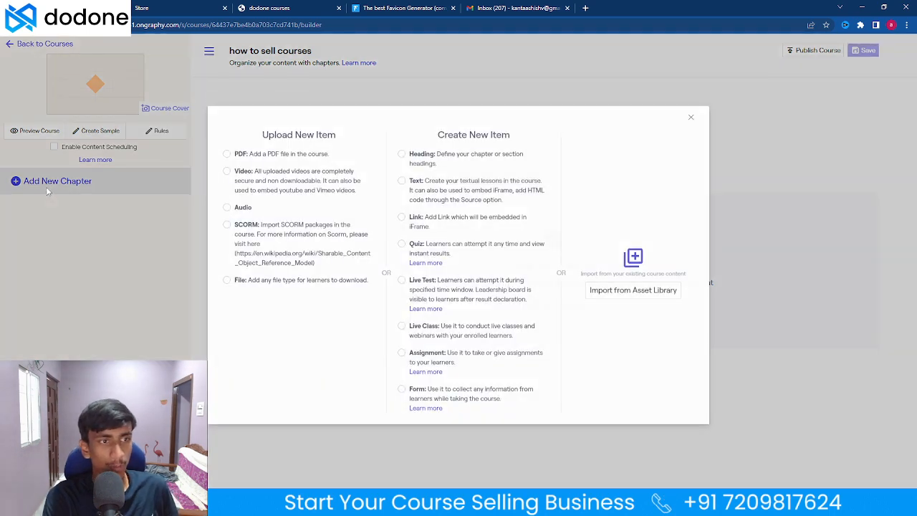
left_click(401, 155)
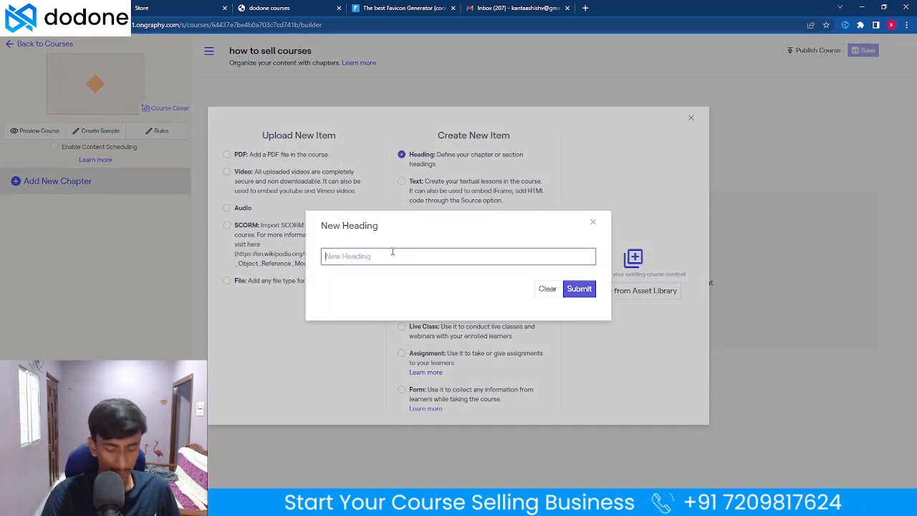
type("w")
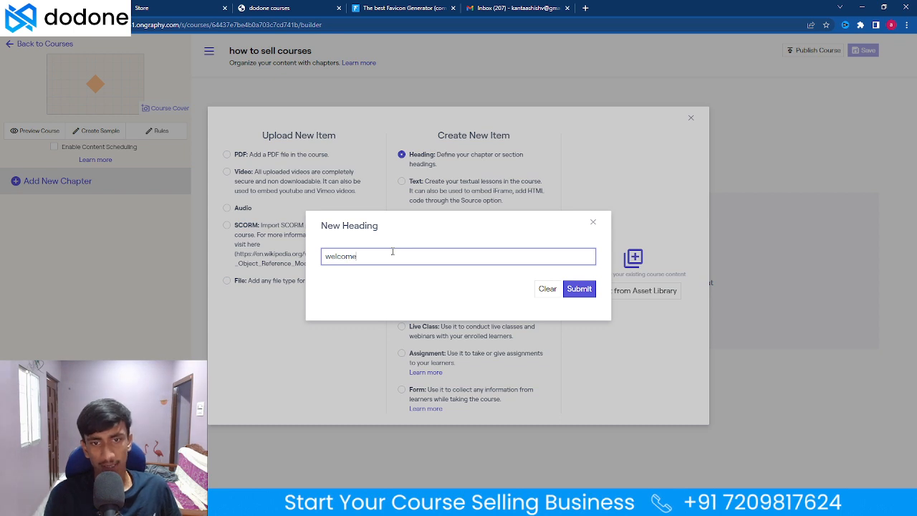
type("elcom")
key("BackSpace")
key("BackSpace")
key("BackSpace")
key("BackSpace")
key("BackSpace")
key("BackSpace")
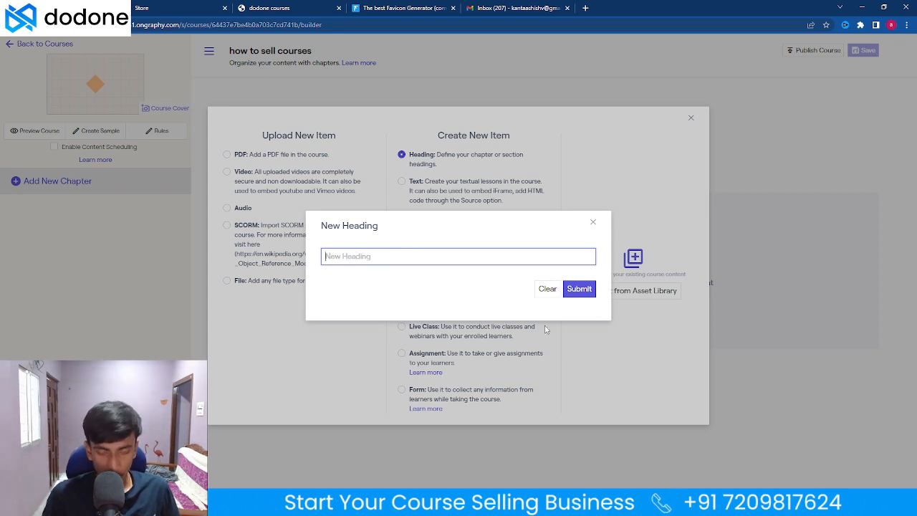
Name the first chapter heading "module 1" and add it to the course
type("module 1")
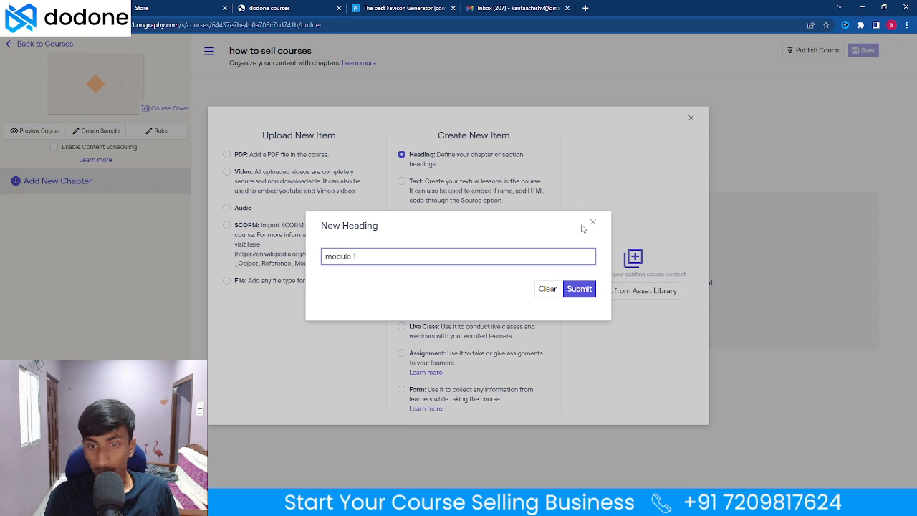
left_click(579, 288)
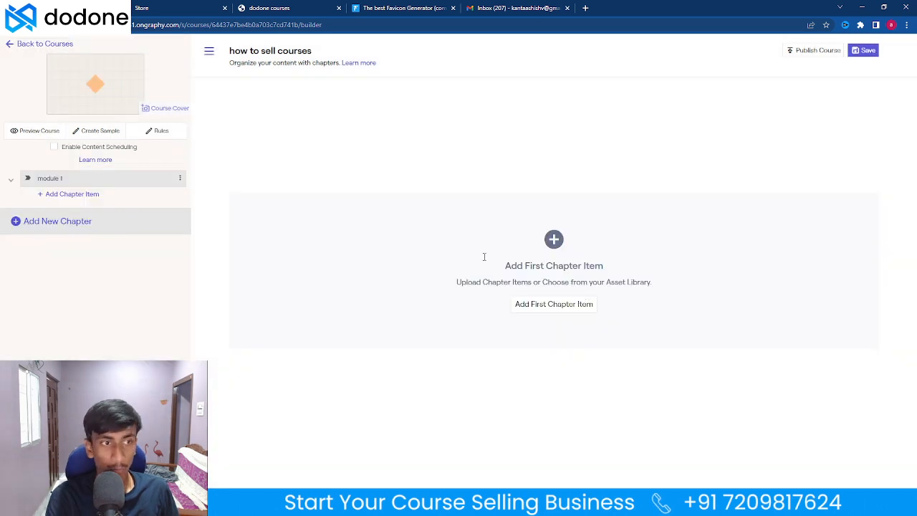
Add a text item titled "hello" to the module 1 chapter
left_click(68, 195)
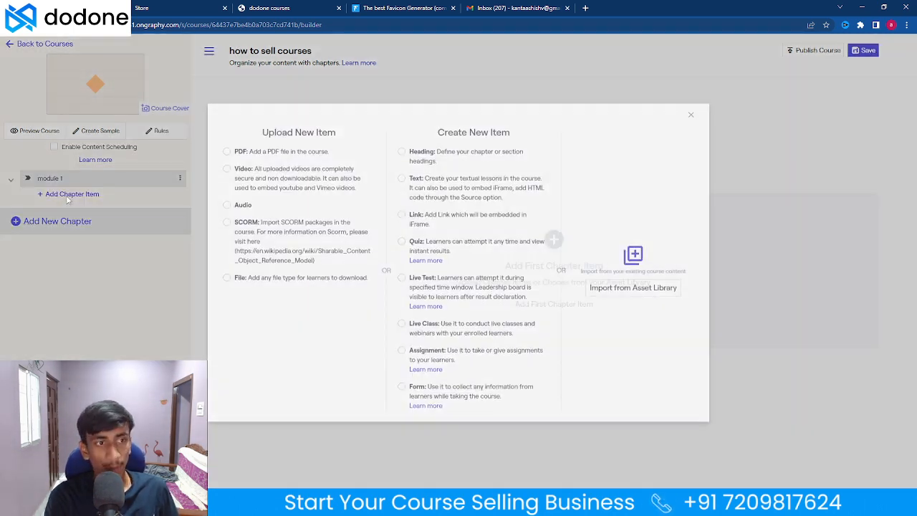
left_click(402, 181)
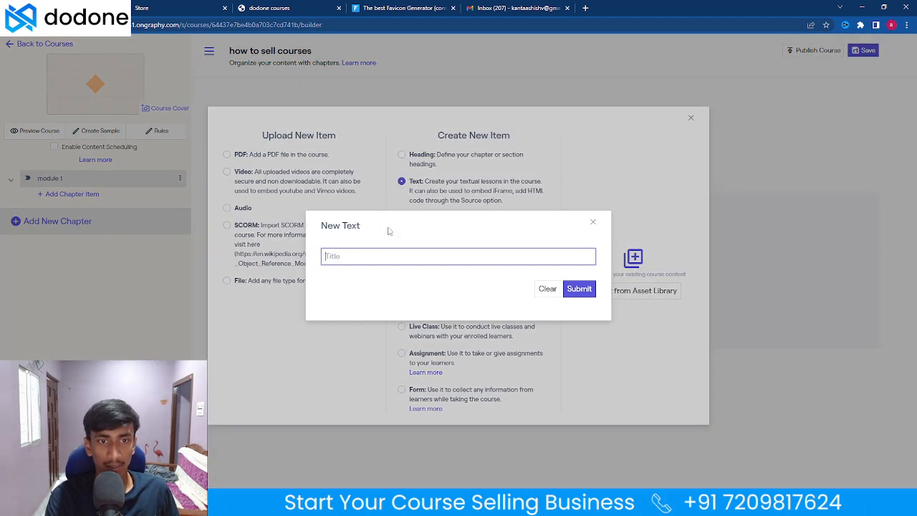
type("hello")
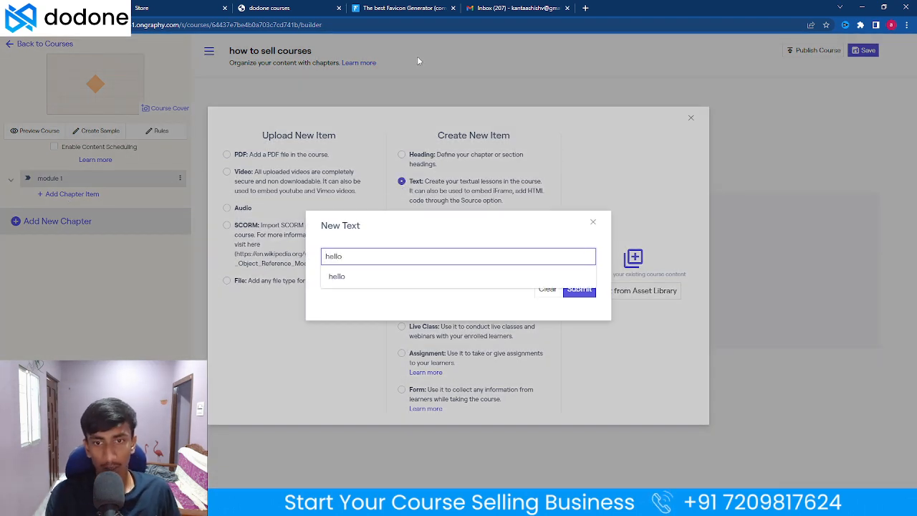
left_click(579, 291)
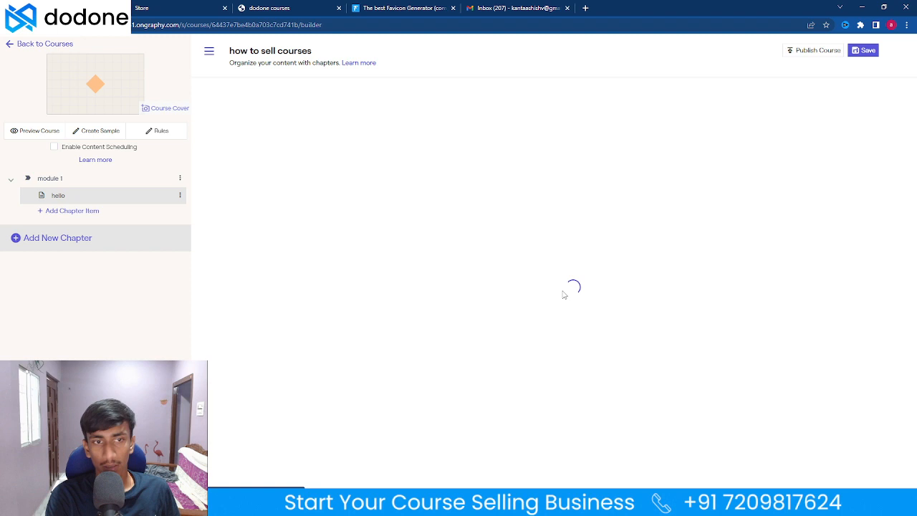
Start a new video item under module 1, compare the Youtube, Vimeo and SproutVideo sources, and choose Upload as the source
left_click(58, 212)
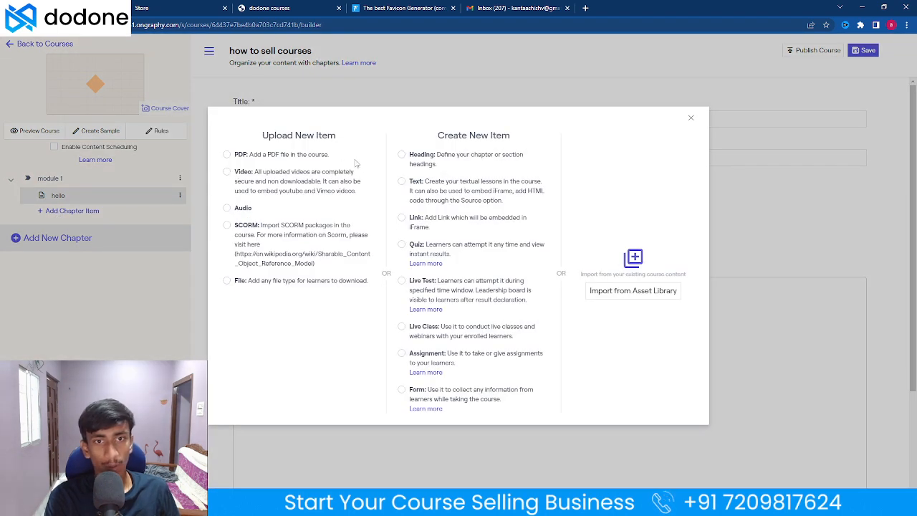
left_click(238, 174)
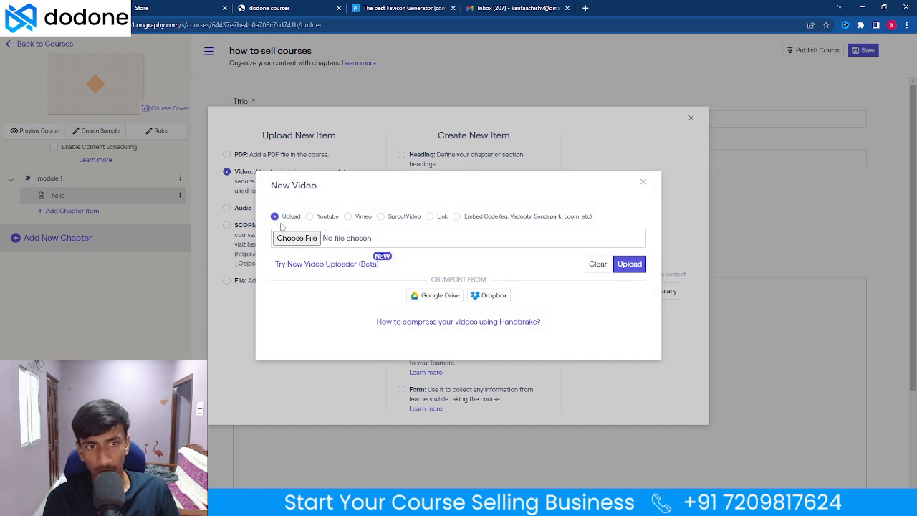
left_click(317, 216)
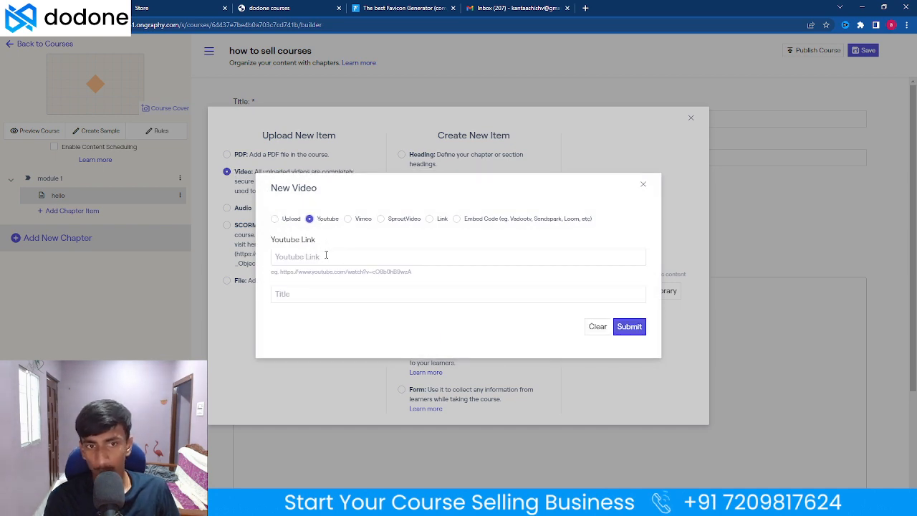
left_click(349, 219)
left_click(381, 219)
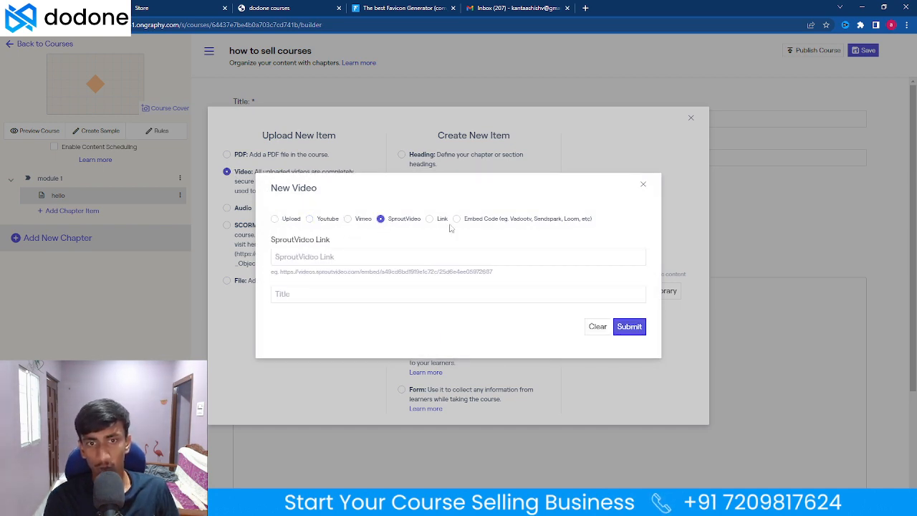
left_click(273, 219)
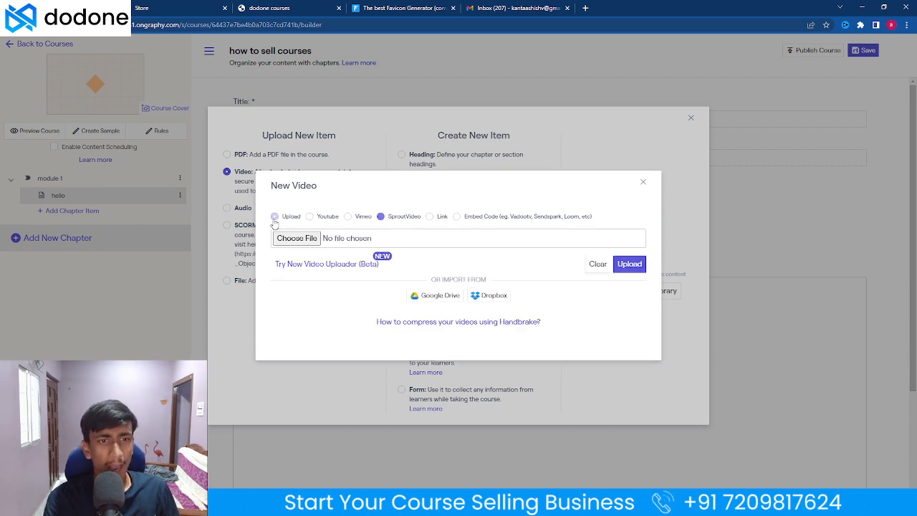
Upload the file sale (3).mp4 from Downloads as the video item in module 1
left_click(297, 238)
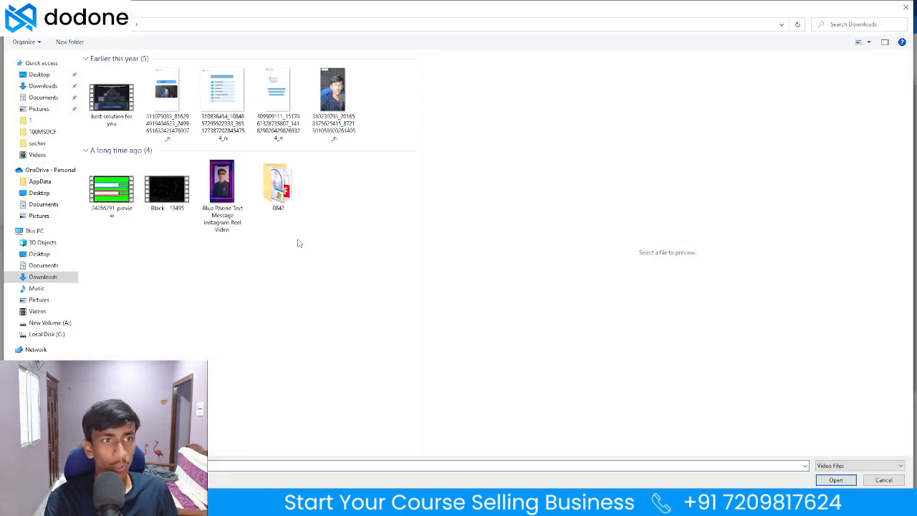
left_click(111, 161)
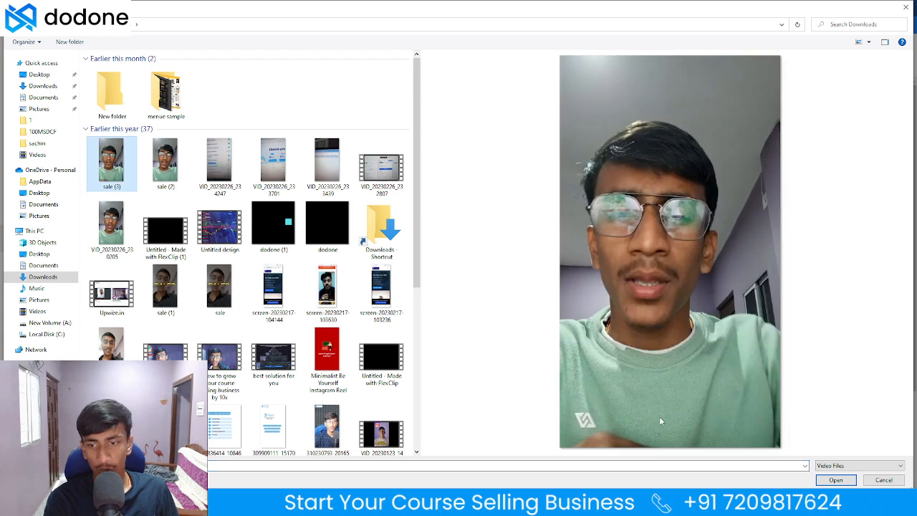
left_click(835, 480)
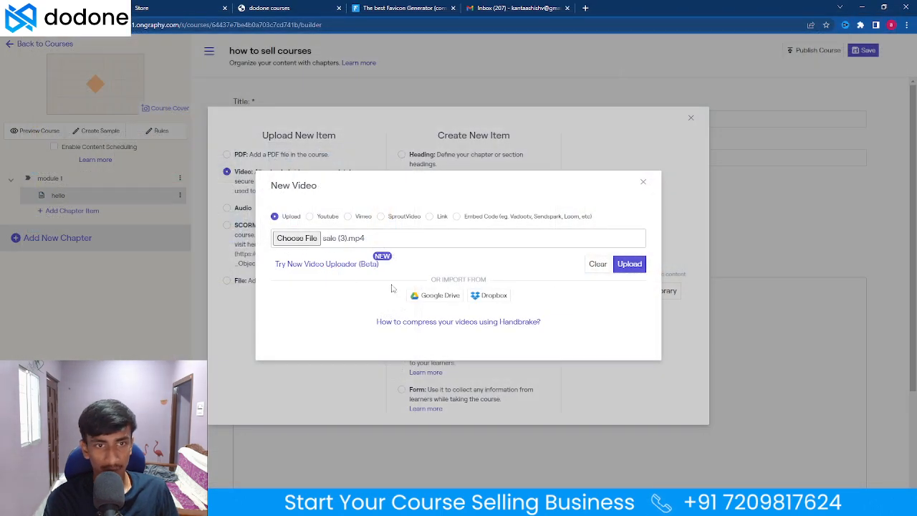
left_click(638, 268)
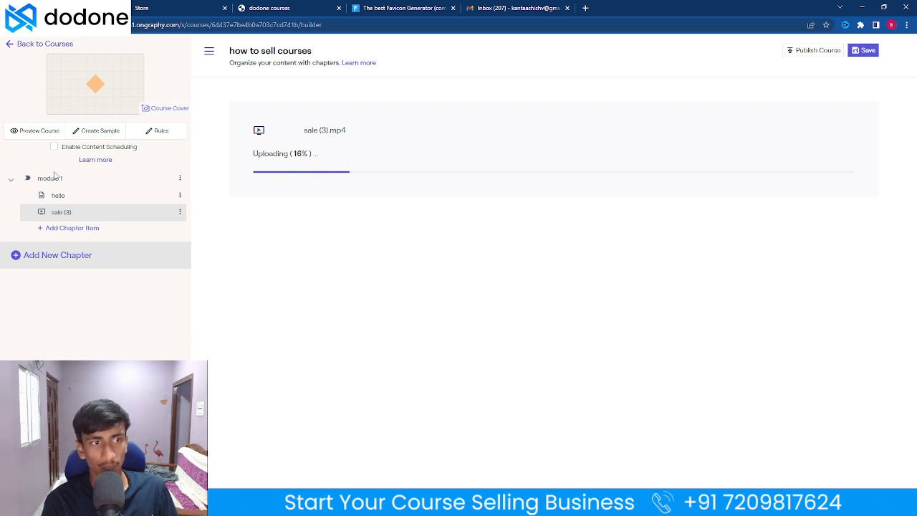
Add a second chapter to the course with the heading "module 2"
left_click(43, 262)
left_click(403, 155)
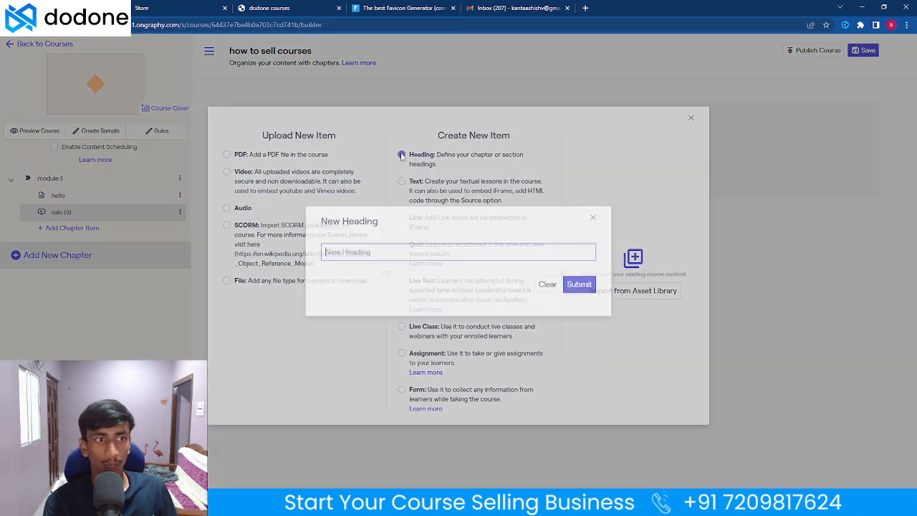
type("modu")
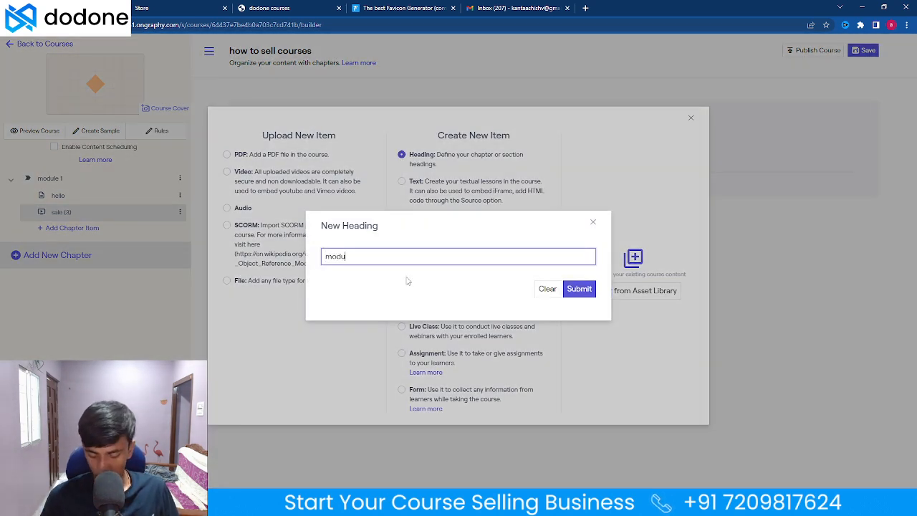
type("le 2")
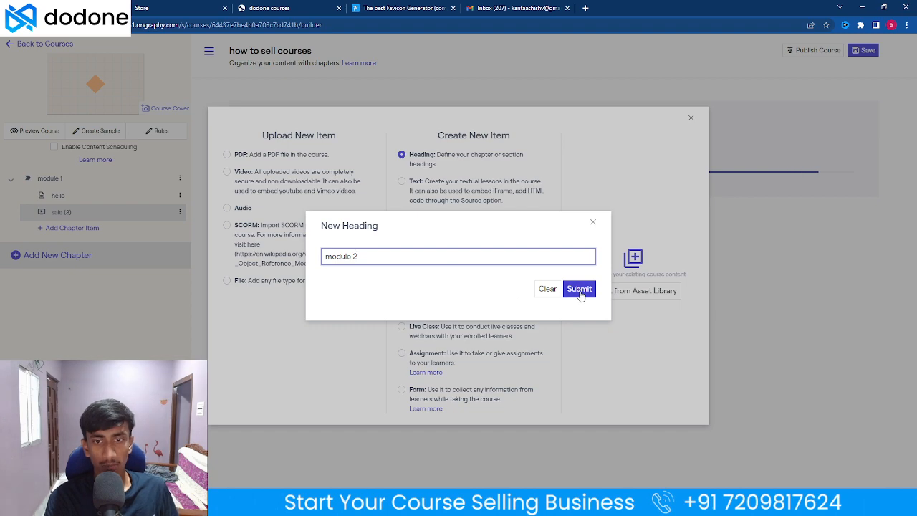
left_click(580, 290)
Add a text item titled "hello" to the module 2 chapter
left_click(63, 265)
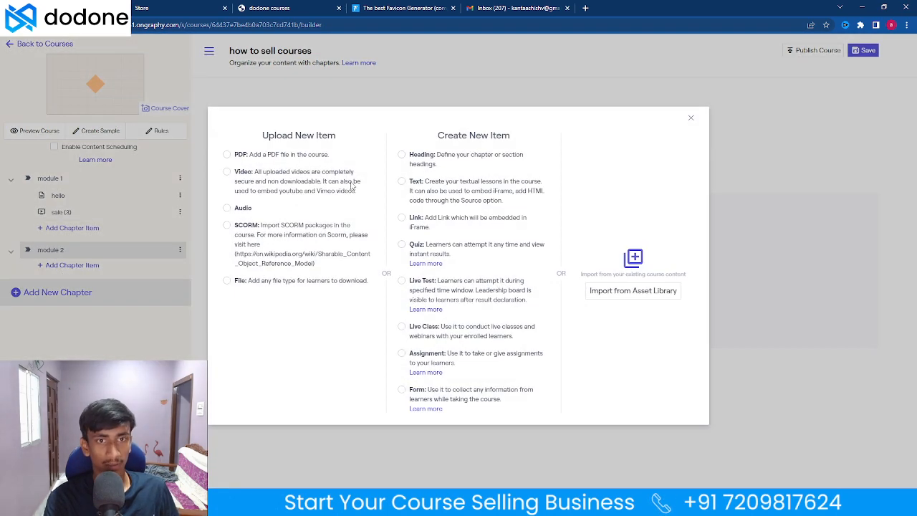
left_click(402, 181)
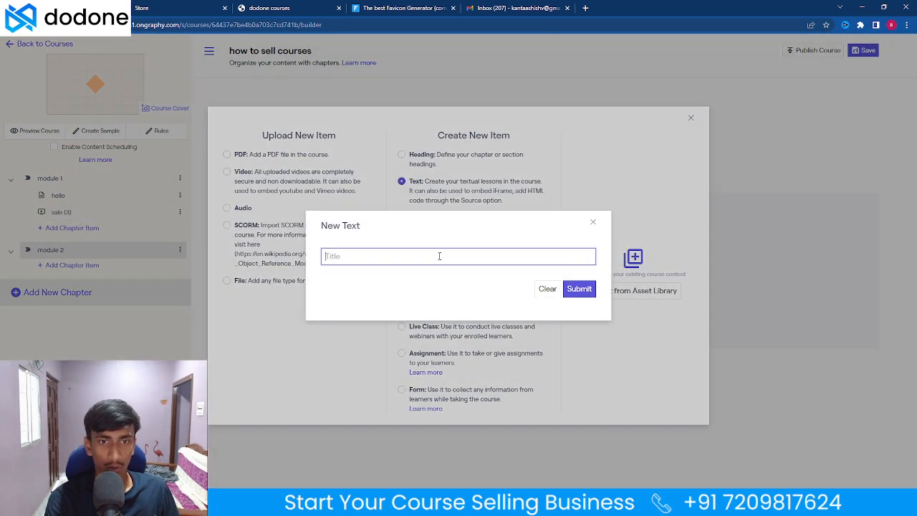
type("h")
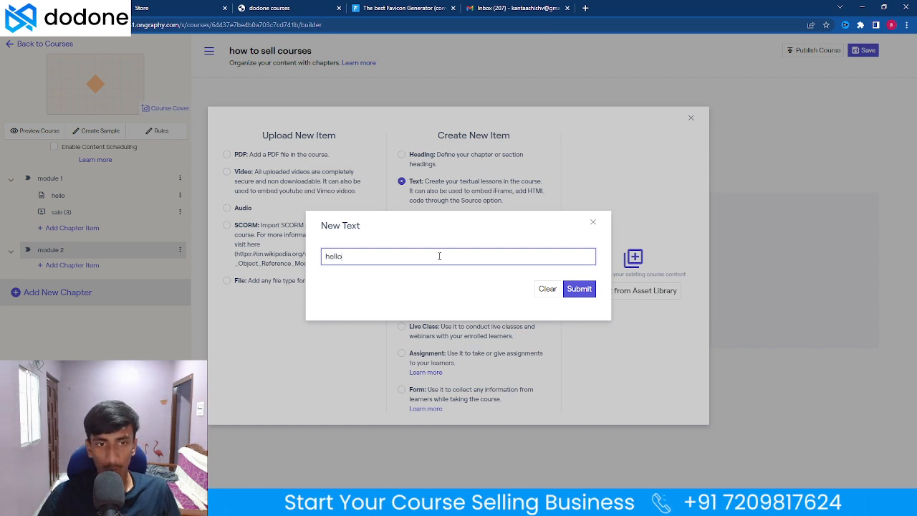
type("ello")
left_click(579, 289)
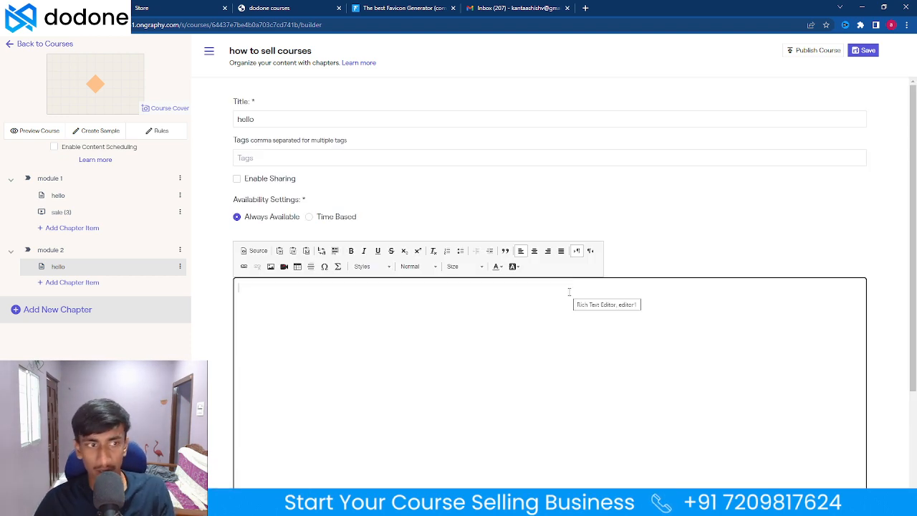
Save the changes to the course content and publish the course
left_click(863, 50)
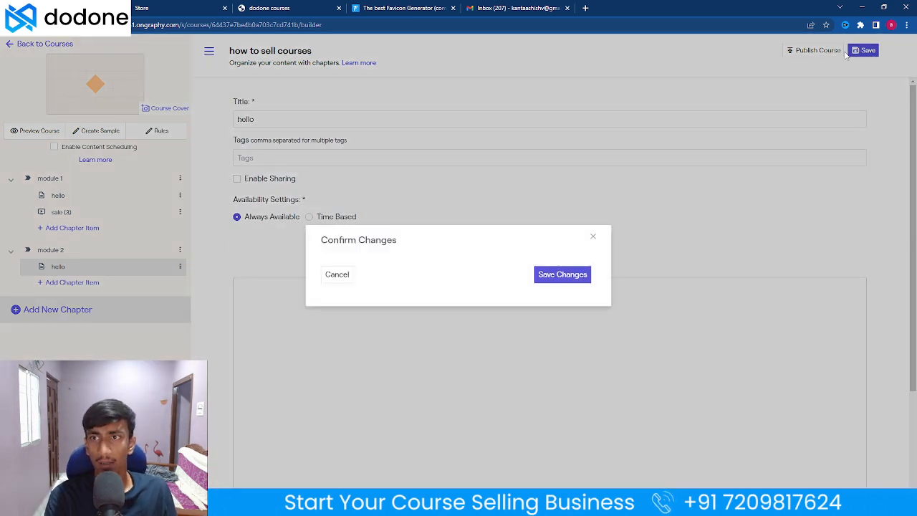
left_click(541, 276)
left_click(815, 50)
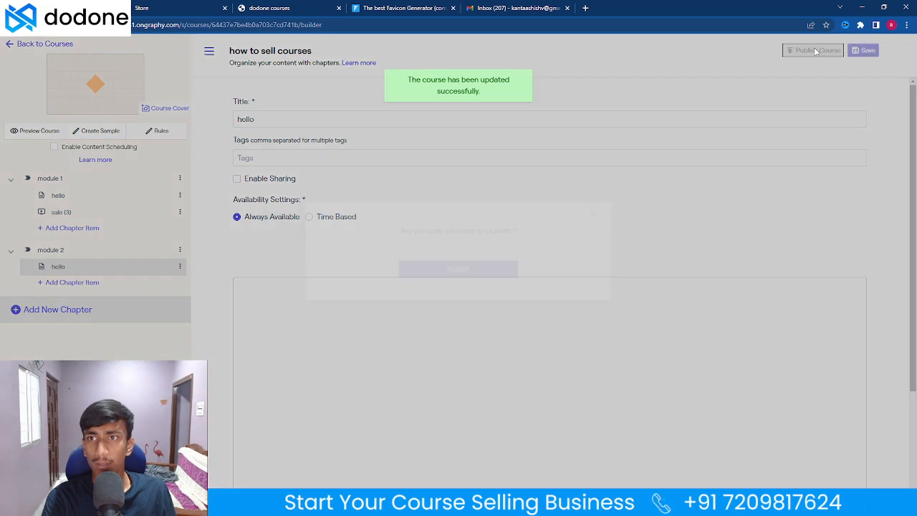
left_click(471, 287)
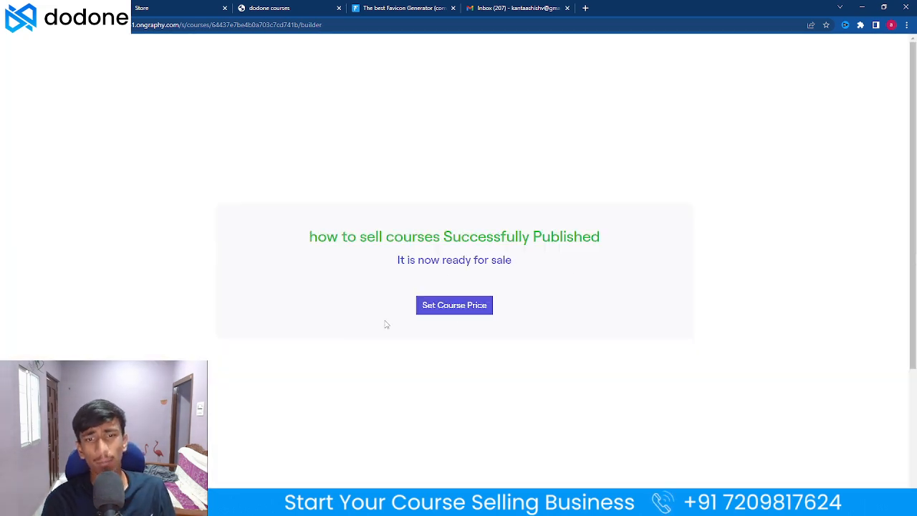
Go to the published course's pricing settings and examine its sales channels and the OTP one-time payment plan without editing the plan
left_click(454, 305)
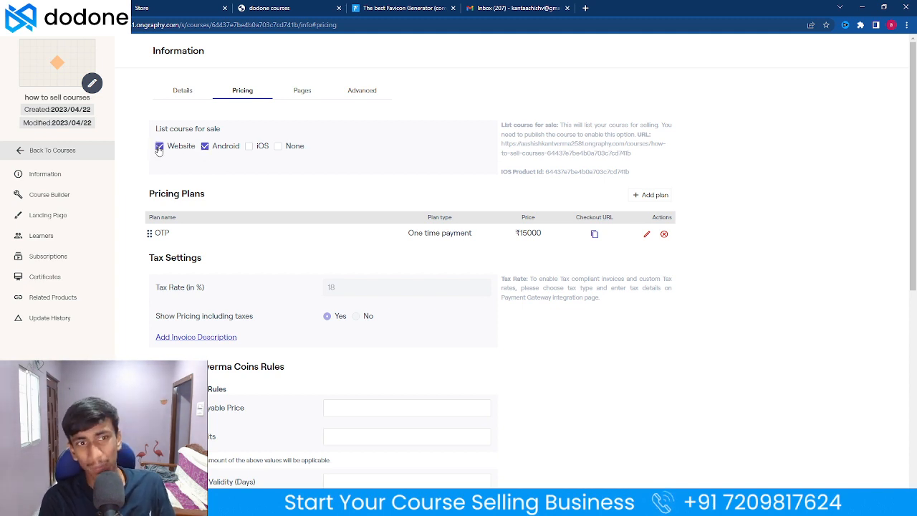
scroll(349, 203, "down", 1)
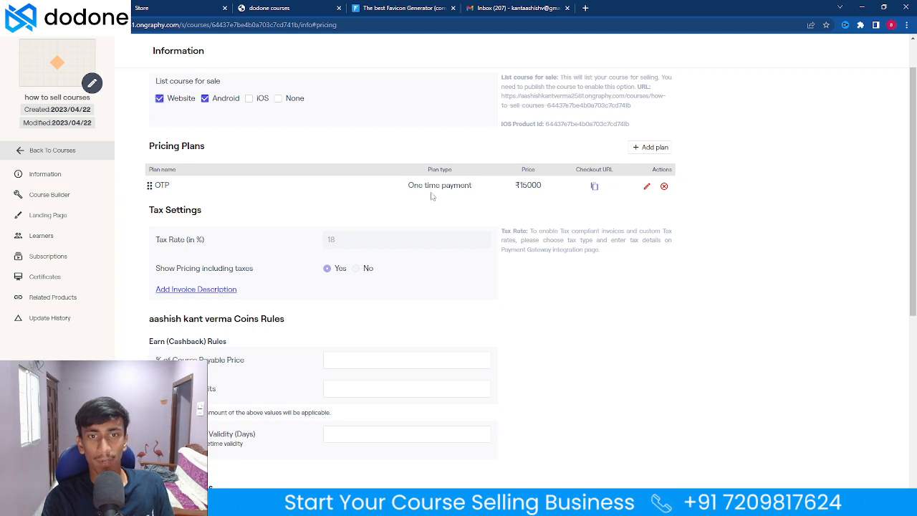
left_click(646, 186)
left_click(587, 164)
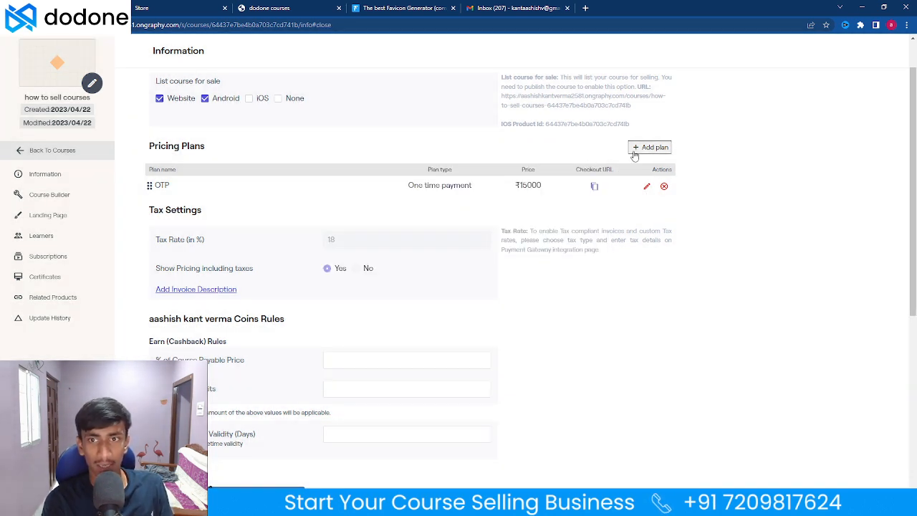
Select Single Course Checkout as the course purchase option in the Other Settings section
scroll(331, 254, "down", 4)
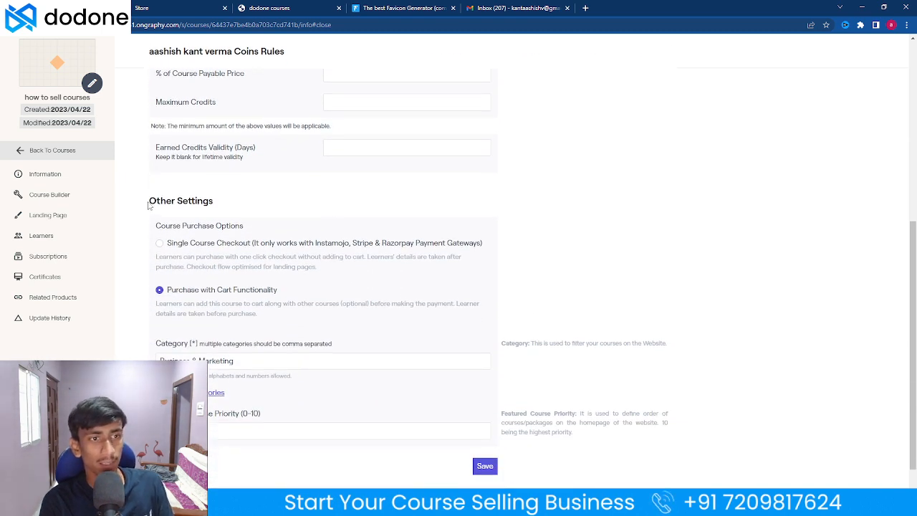
left_click_drag(148, 202, 215, 202)
left_click(214, 203)
left_click(160, 243)
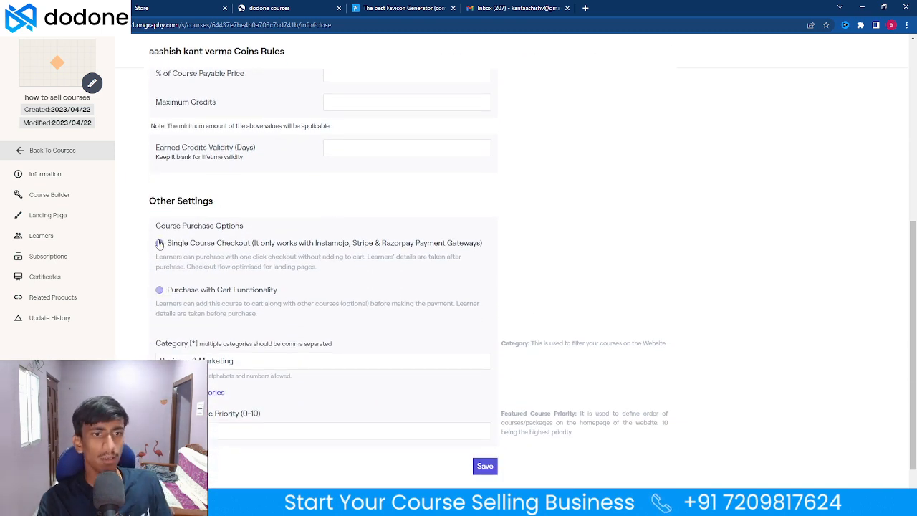
Compare both course purchase options, choose Single Course Checkout, and save the pricing settings
left_click(159, 291)
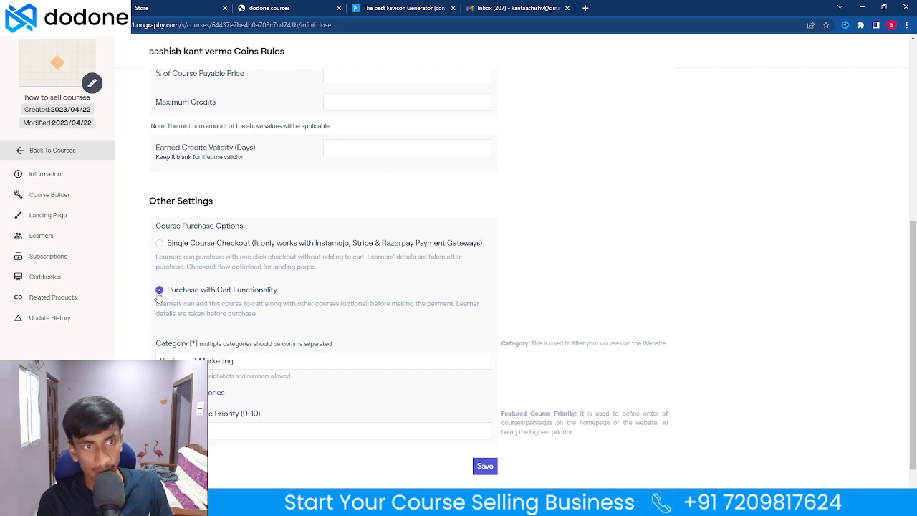
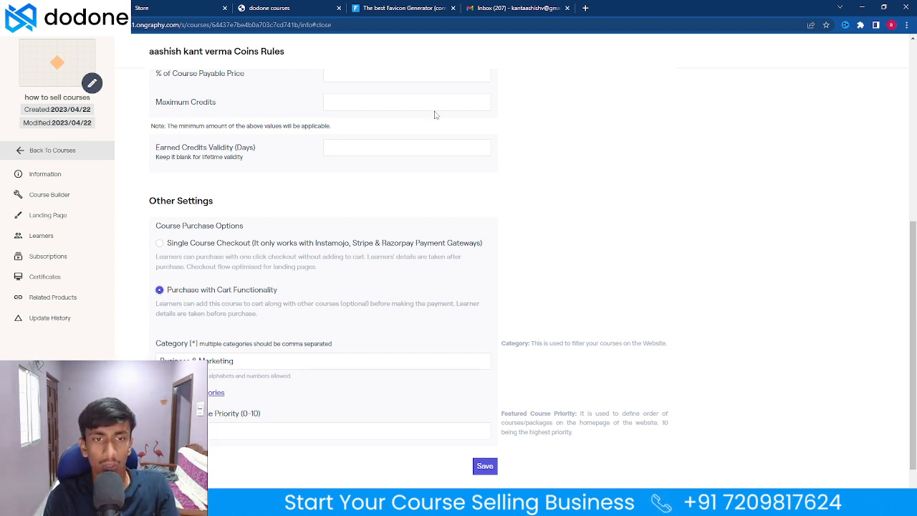
left_click_drag(353, 245, 481, 247)
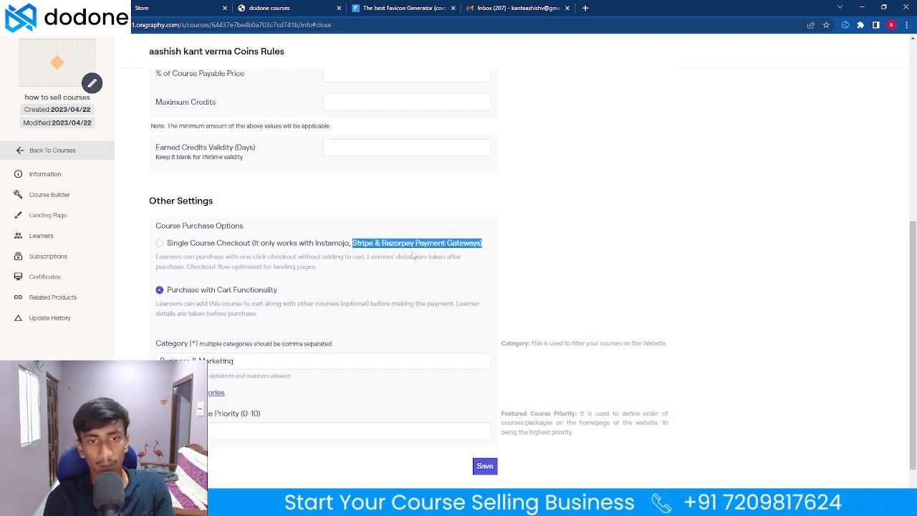
left_click(303, 247)
left_click_drag(253, 245, 338, 277)
left_click(323, 283)
scroll(318, 286, "down", 1)
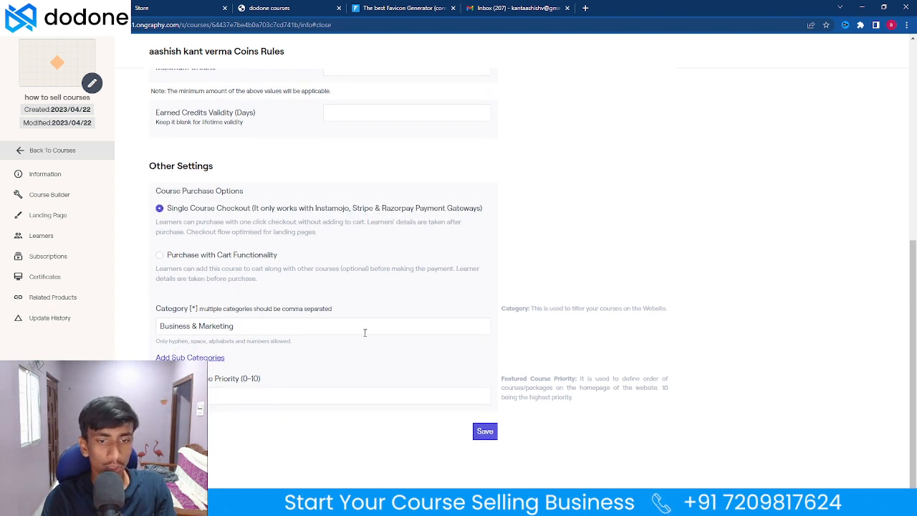
left_click(483, 430)
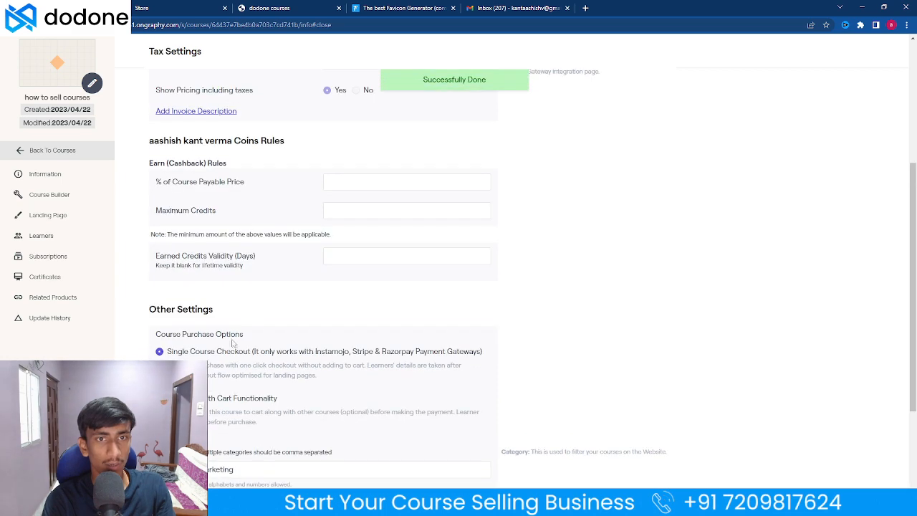
Examine the course's page settings, covering the landing page URL, title, SEO fields and custom scripts, plus the success page options
left_click(302, 98)
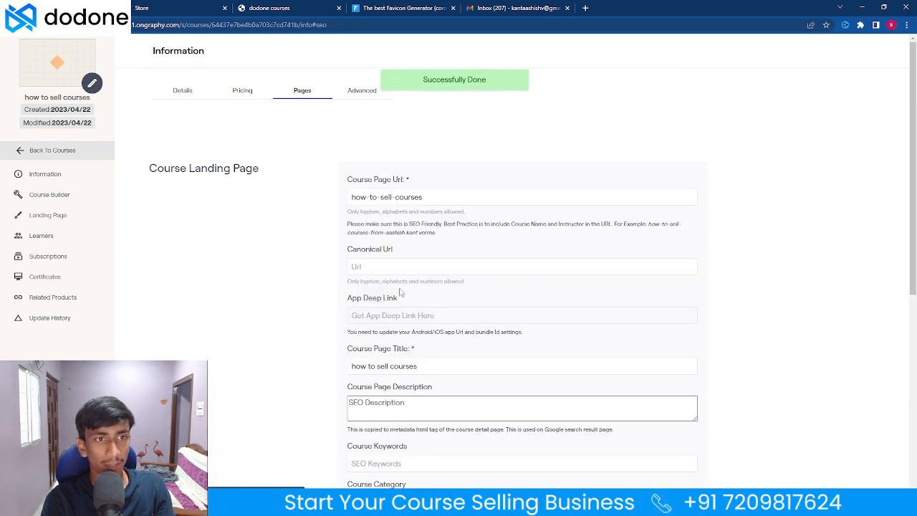
left_click_drag(175, 169, 279, 169)
left_click(281, 171)
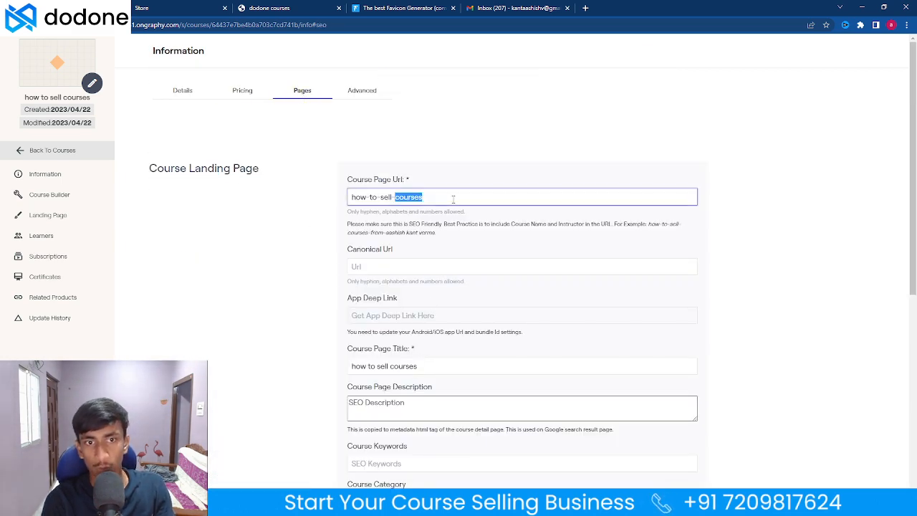
triple_click(452, 197)
left_click(413, 268)
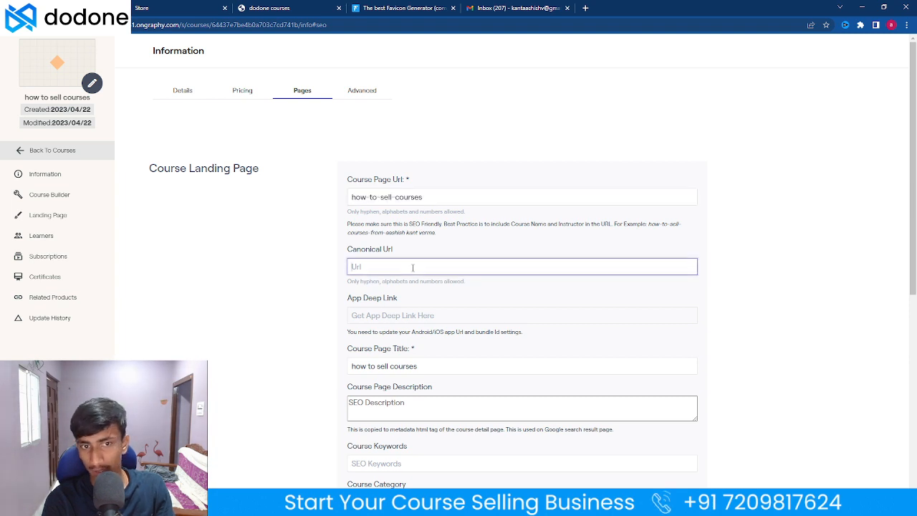
scroll(412, 268, "down", 2)
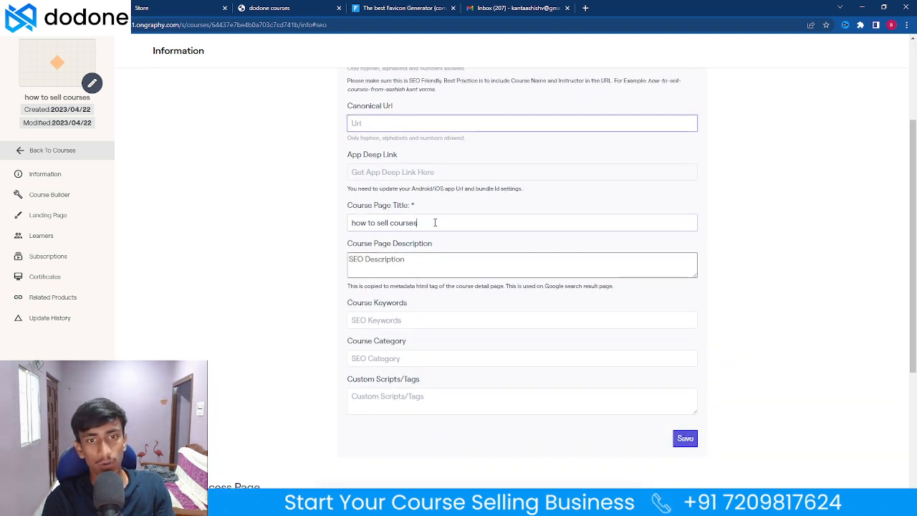
triple_click(434, 222)
left_click(389, 268)
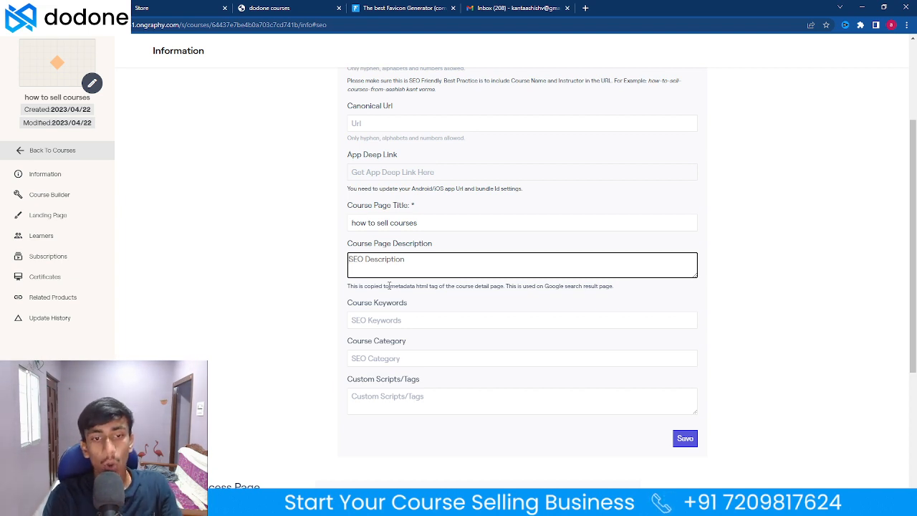
left_click(390, 320)
left_click(236, 408)
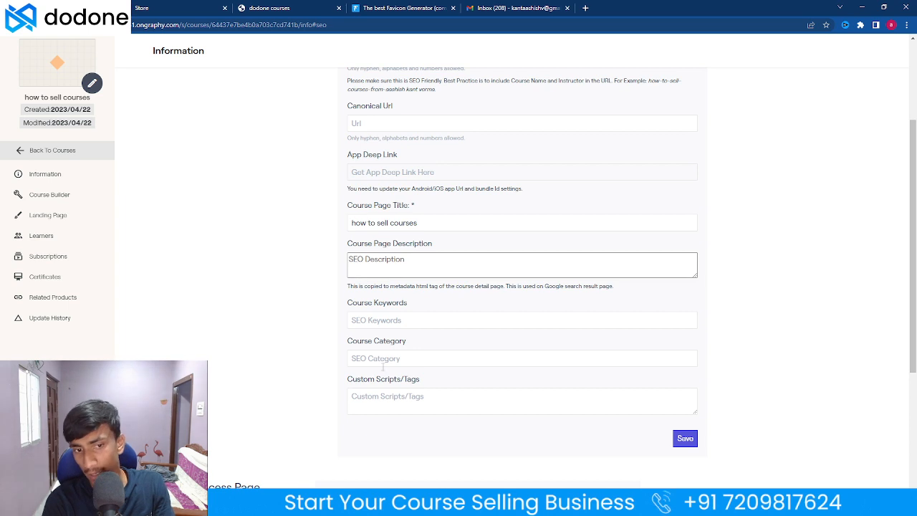
left_click(392, 357)
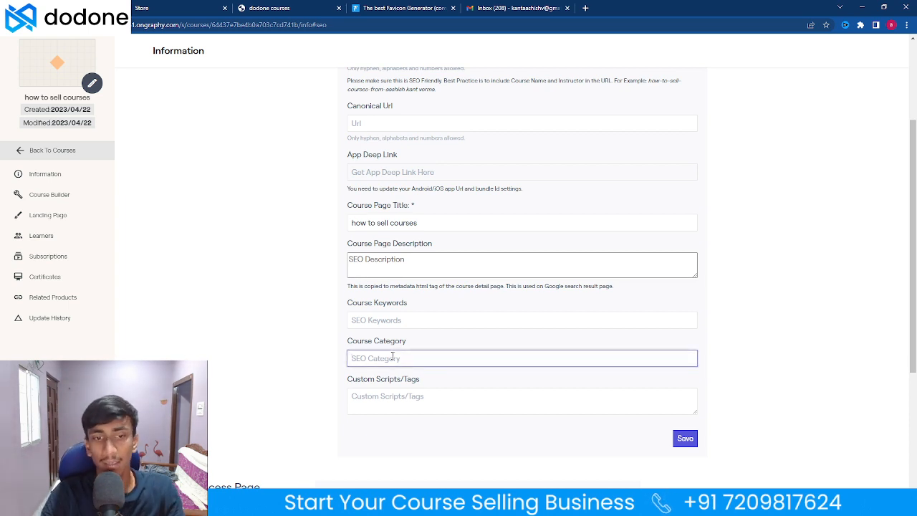
left_click(401, 401)
scroll(358, 404, "down", 3)
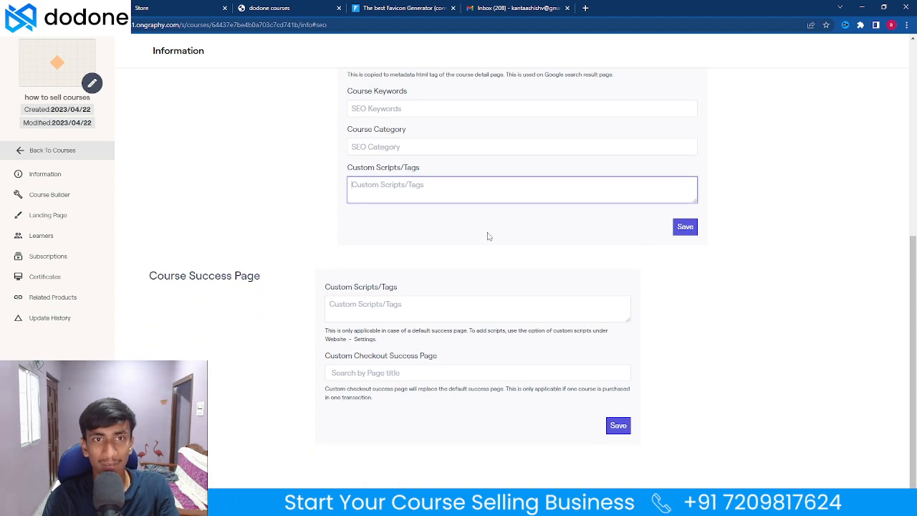
Examine the course's advanced settings, reading the welcome email's subject and content template and the options to copy or delete the course
scroll(487, 233, "up", 5)
left_click(365, 89)
scroll(501, 308, "down", 3)
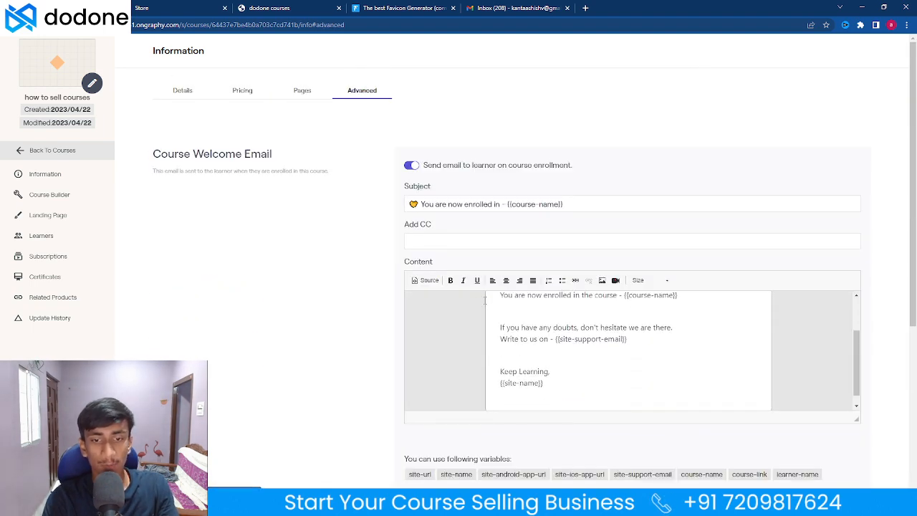
scroll(526, 257, "up", 2)
scroll(527, 257, "up", 1)
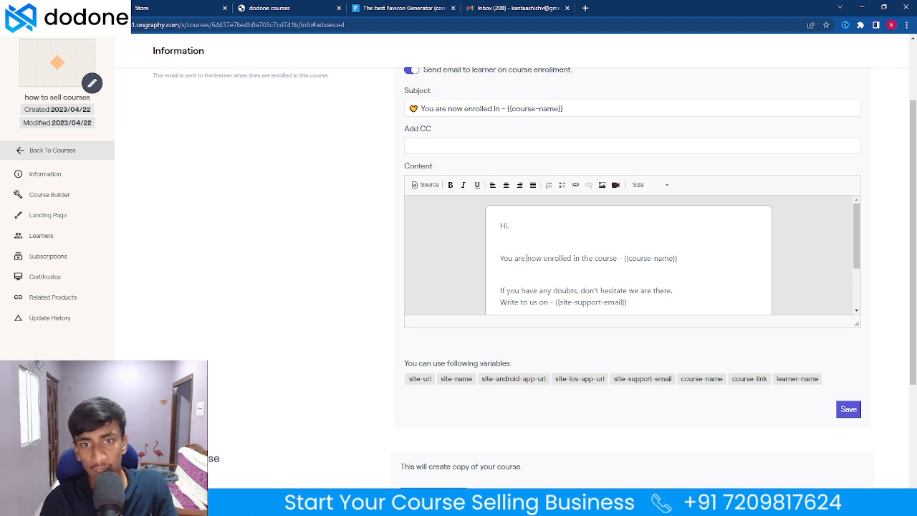
scroll(650, 245, "down", 2)
scroll(599, 267, "up", 2)
scroll(374, 231, "up", 2)
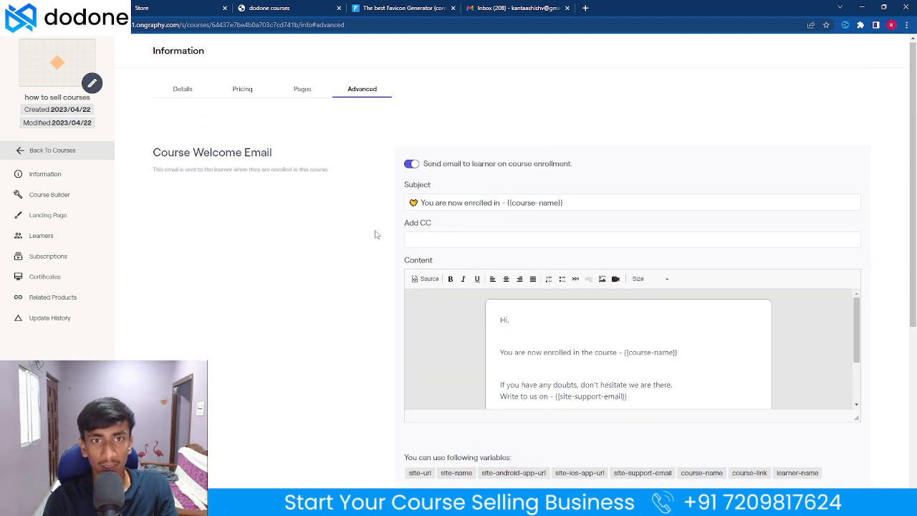
left_click_drag(403, 185, 442, 183)
left_click(367, 271)
scroll(466, 258, "down", 1)
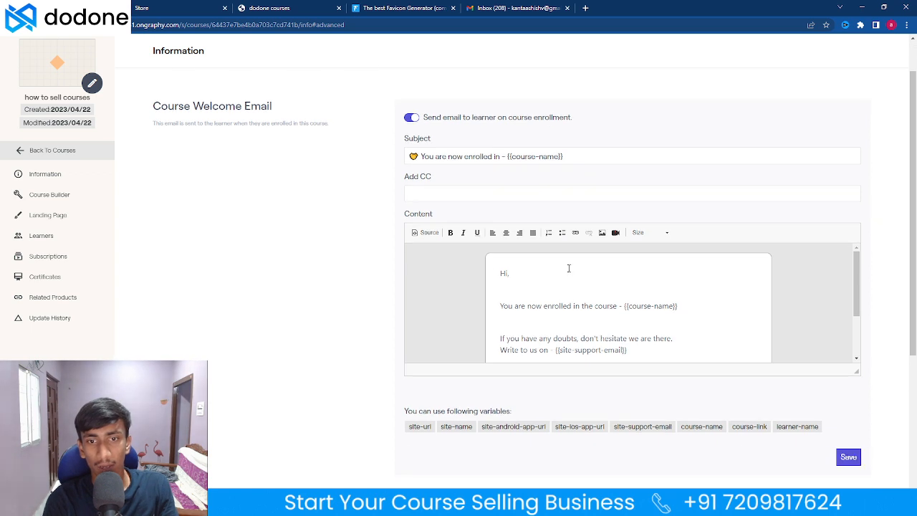
scroll(571, 279, "down", 2)
left_click(576, 329)
scroll(544, 316, "up", 3)
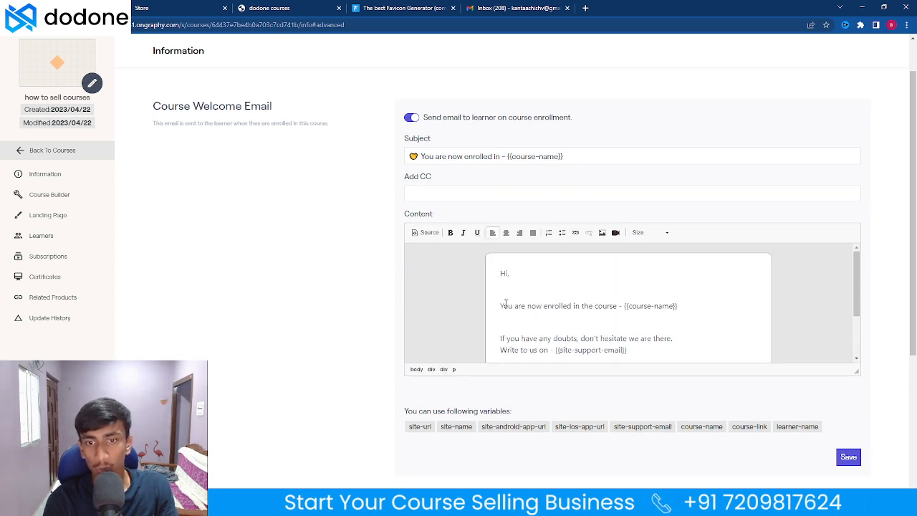
scroll(622, 306, "down", 2)
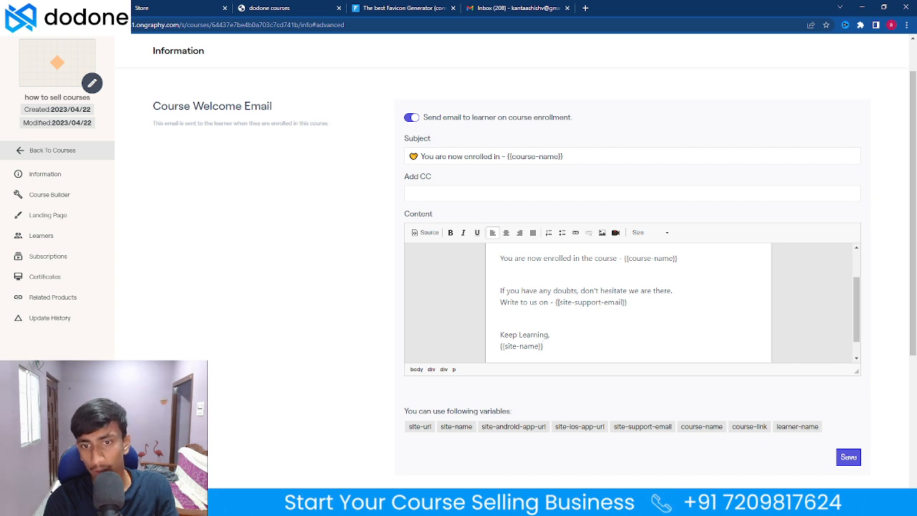
left_click_drag(557, 301, 621, 301)
left_click(599, 323)
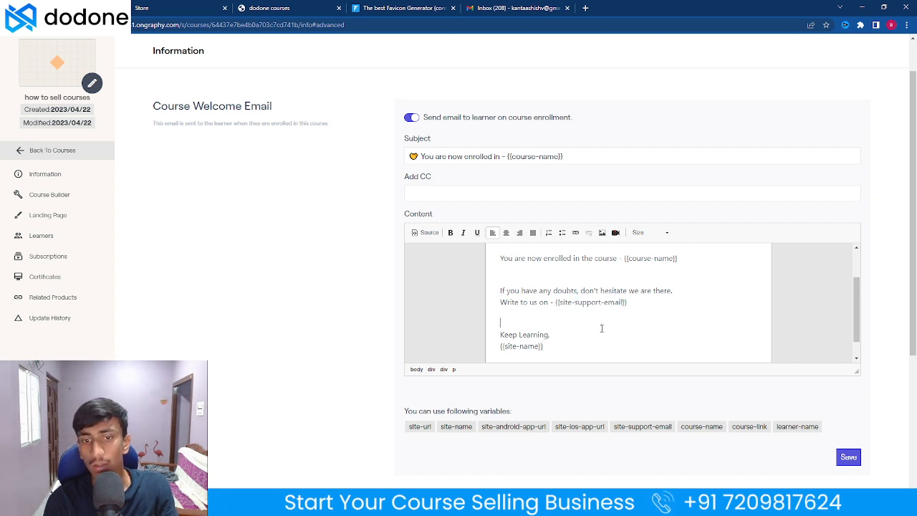
scroll(515, 335, "down", 1)
scroll(522, 330, "down", 3)
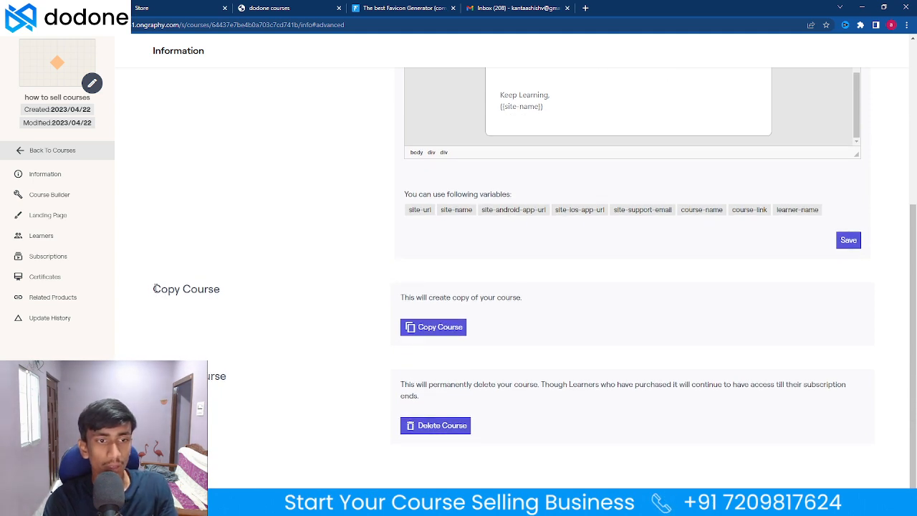
left_click_drag(154, 288, 268, 296)
left_click(305, 317)
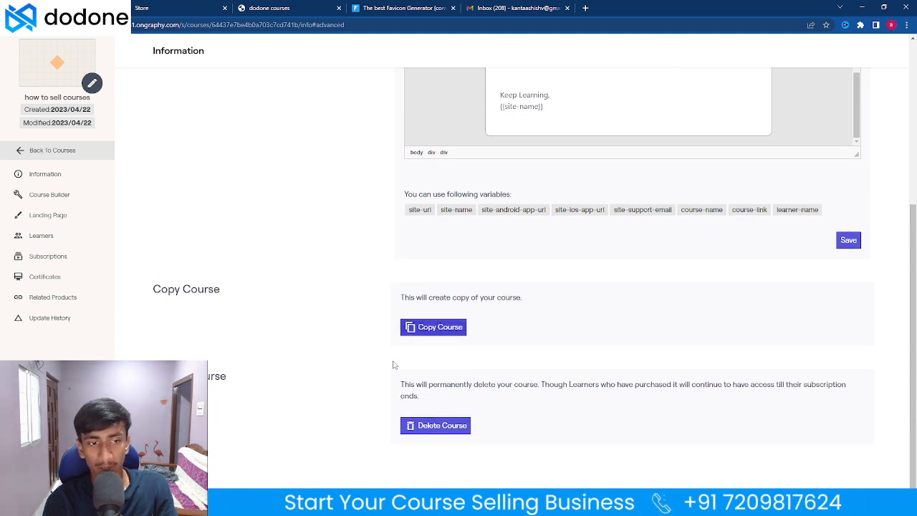
Open the cover upload for the course and read the required image dimensions and maximum file size
scroll(336, 387, "up", 4)
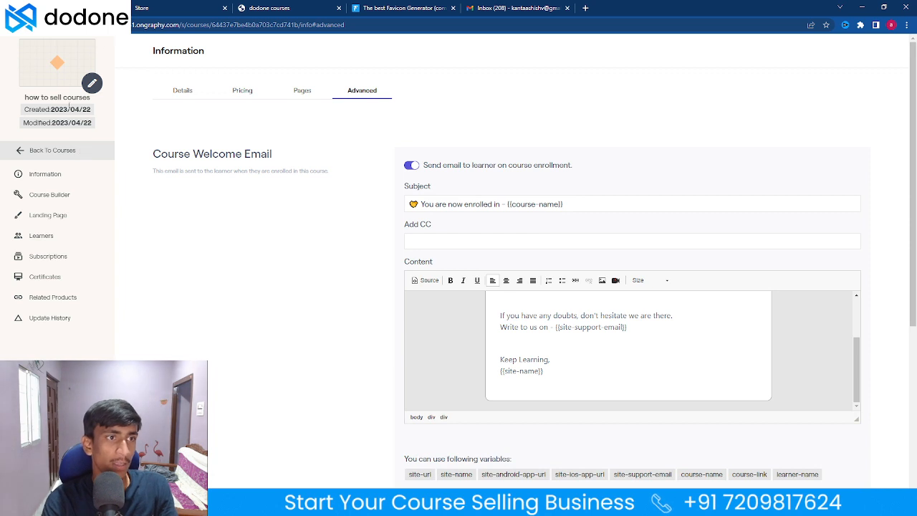
left_click_drag(25, 95, 73, 97)
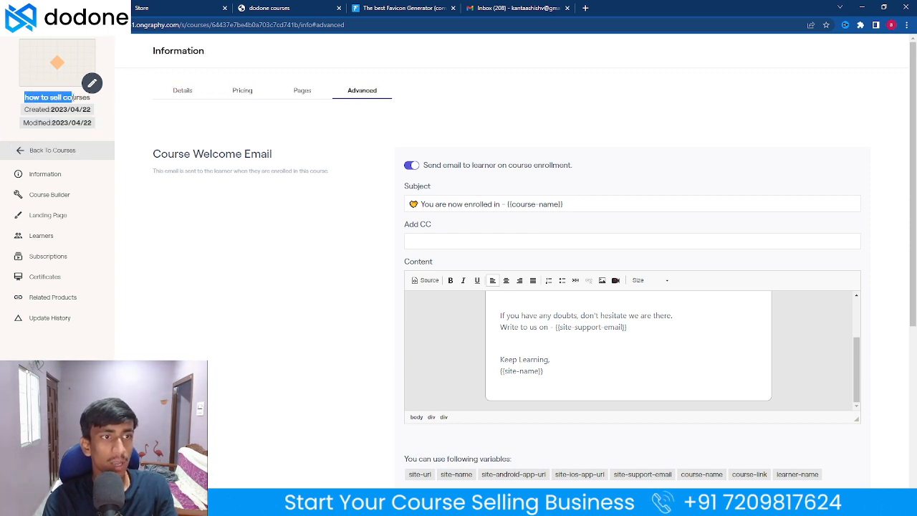
left_click(73, 84)
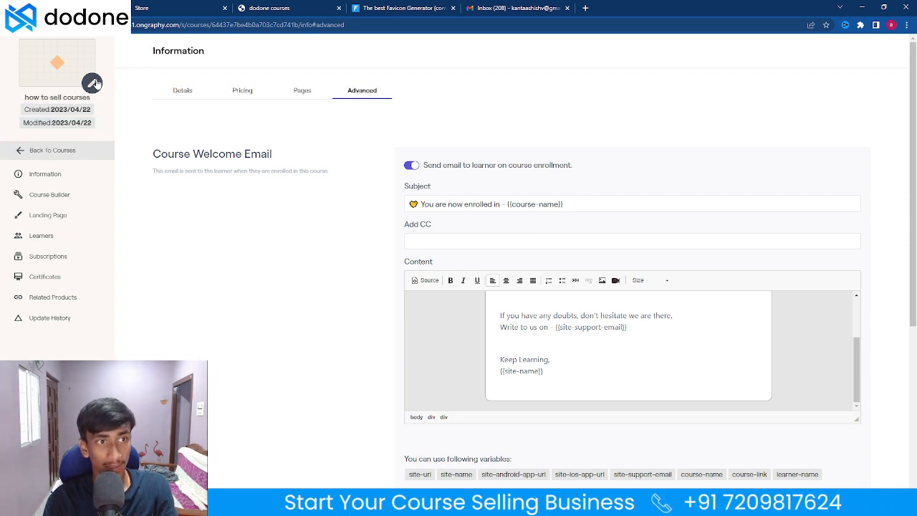
left_click(92, 84)
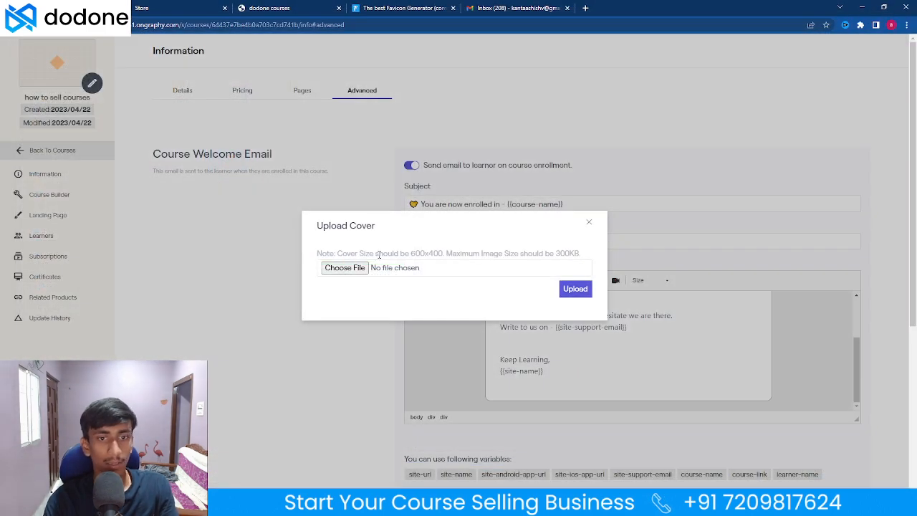
left_click_drag(412, 254, 443, 253)
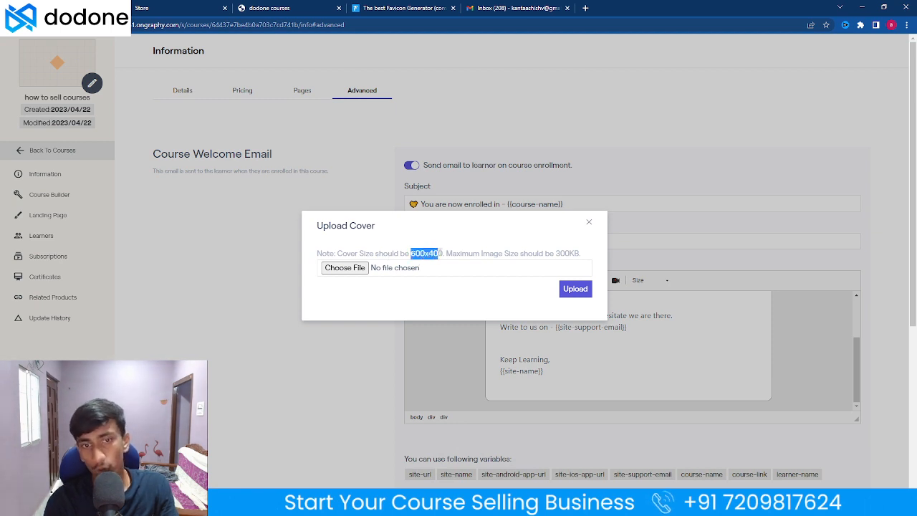
left_click(444, 253)
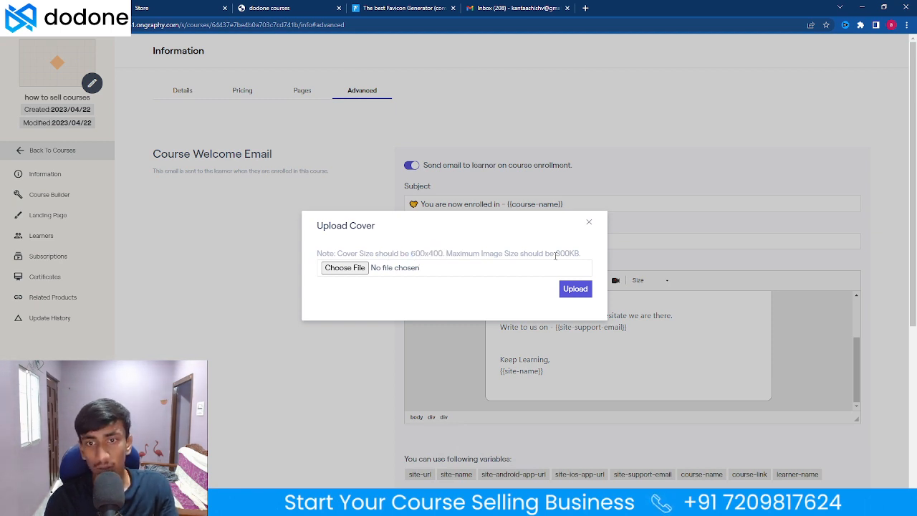
left_click_drag(555, 255, 581, 255)
left_click(580, 289)
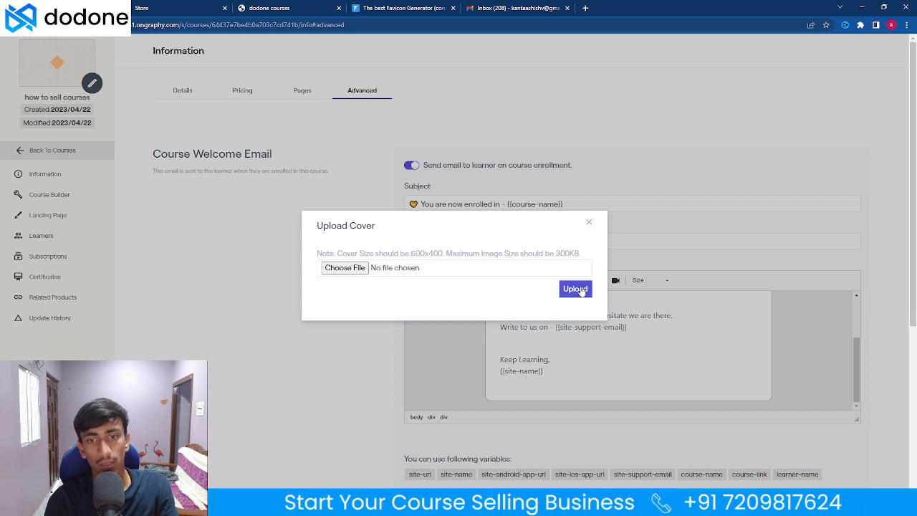
Try to upload "Untitled design - 2023-04-04T155642.158.png" from the Downloads folder as the course cover
left_click(323, 268)
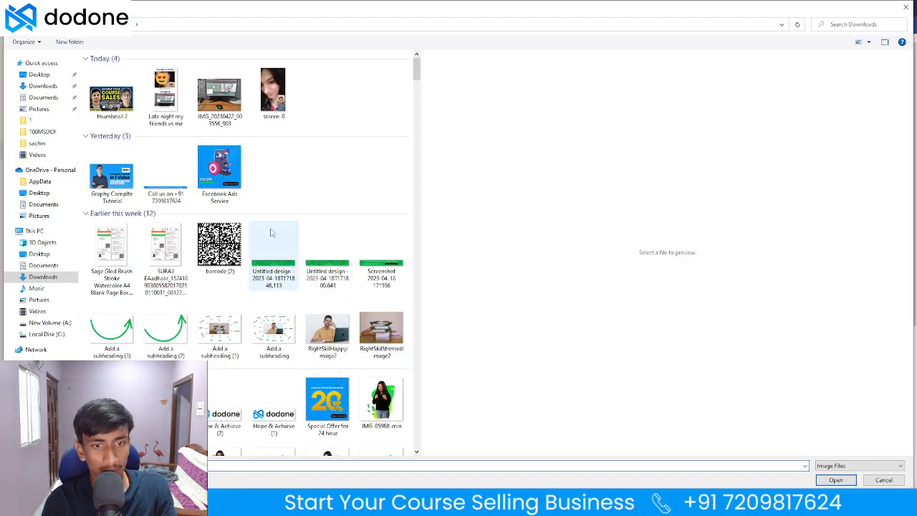
scroll(270, 234, "down", 15)
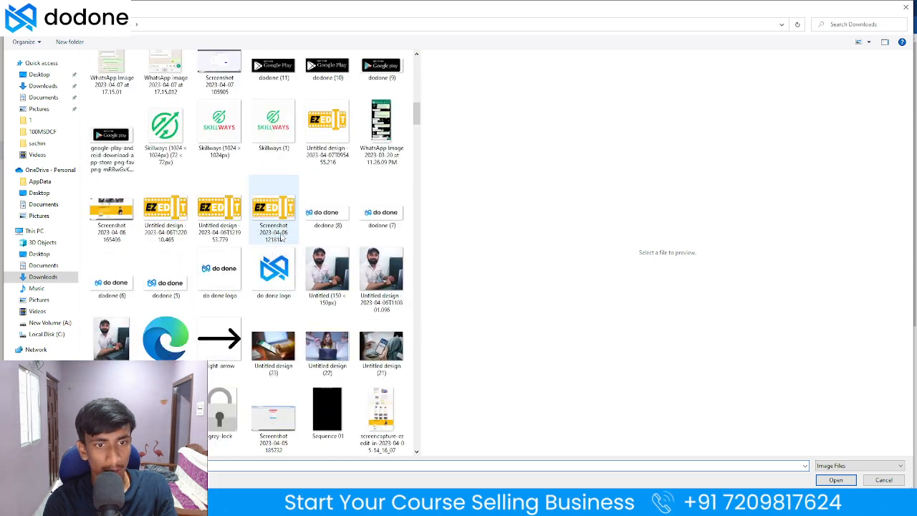
scroll(281, 237, "down", 3)
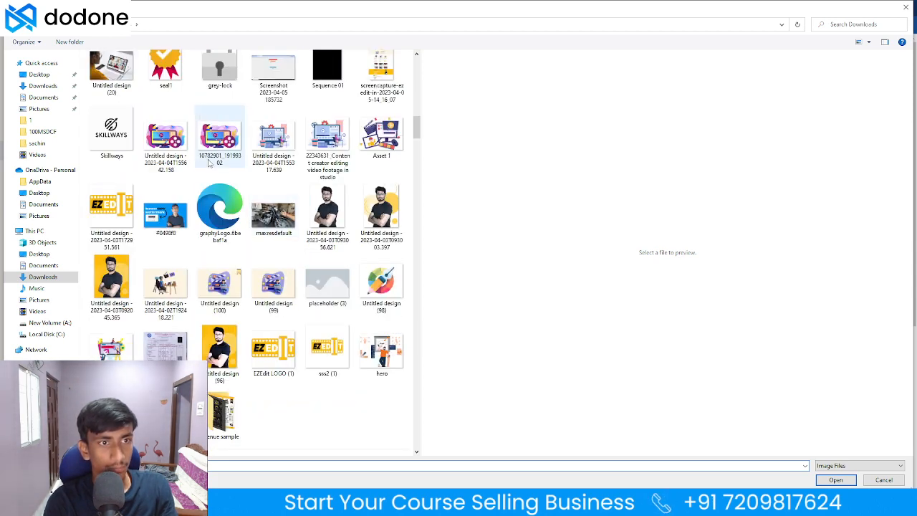
left_click(181, 145)
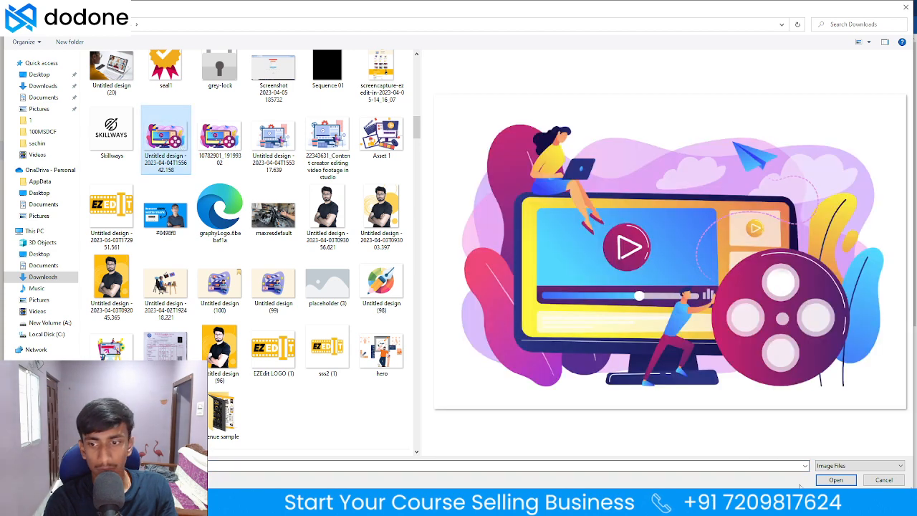
double_click(180, 144)
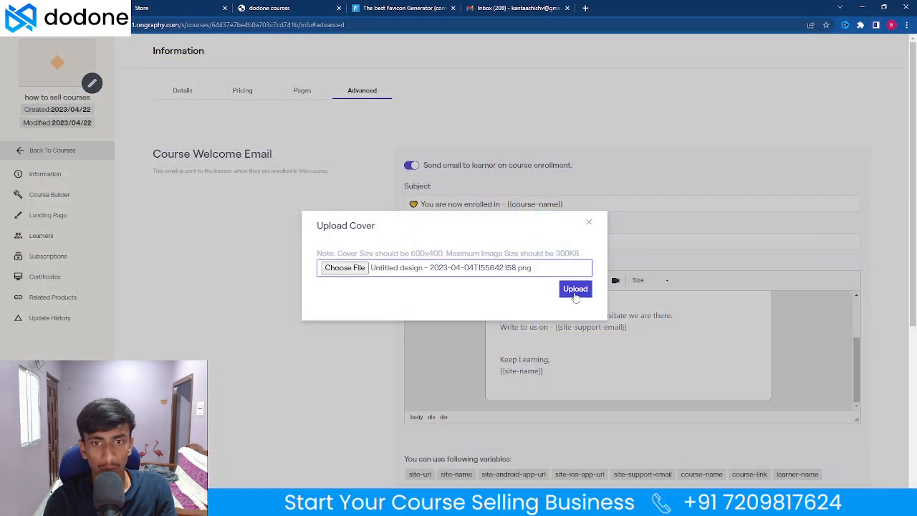
left_click(575, 290)
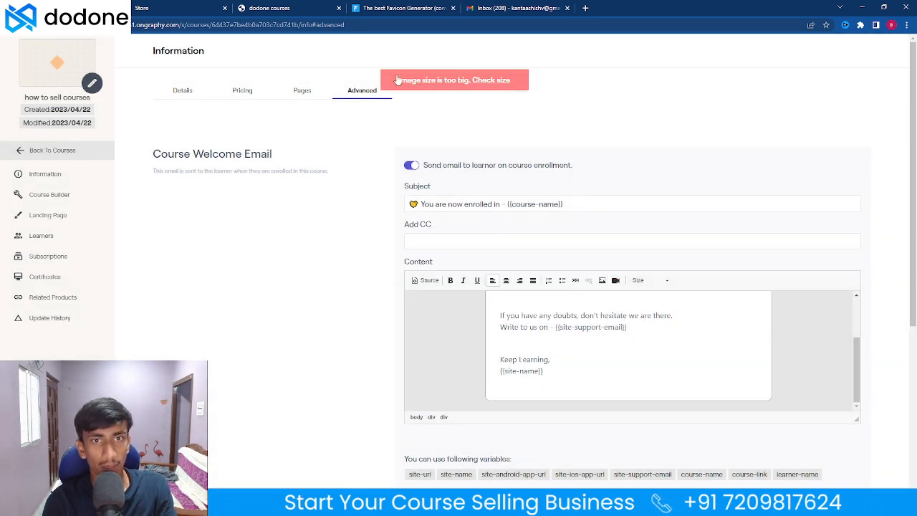
Review the welcome email variables and the copy and delete options for the course, and return to the courses list
scroll(301, 349, "down", 1)
scroll(301, 349, "down", 3)
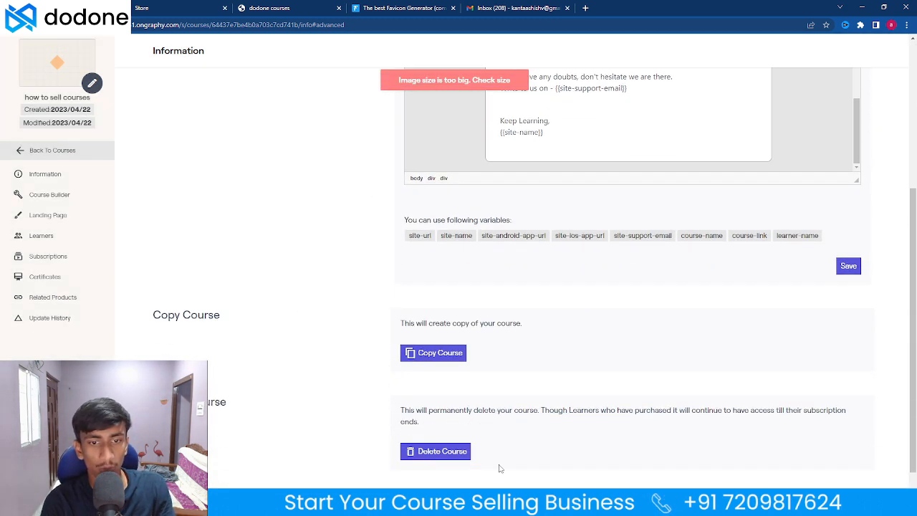
left_click(64, 153)
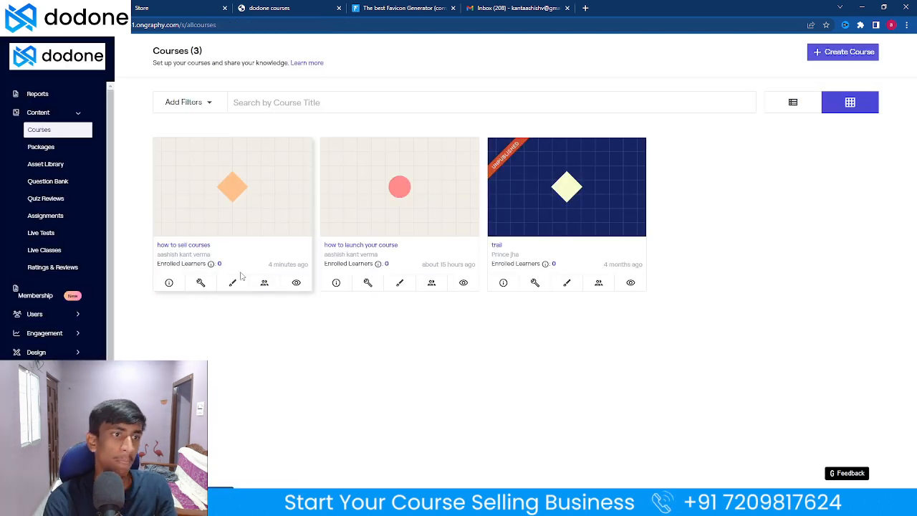
Create a package titled "offer package", view its information details and return to the packages list
left_click(69, 149)
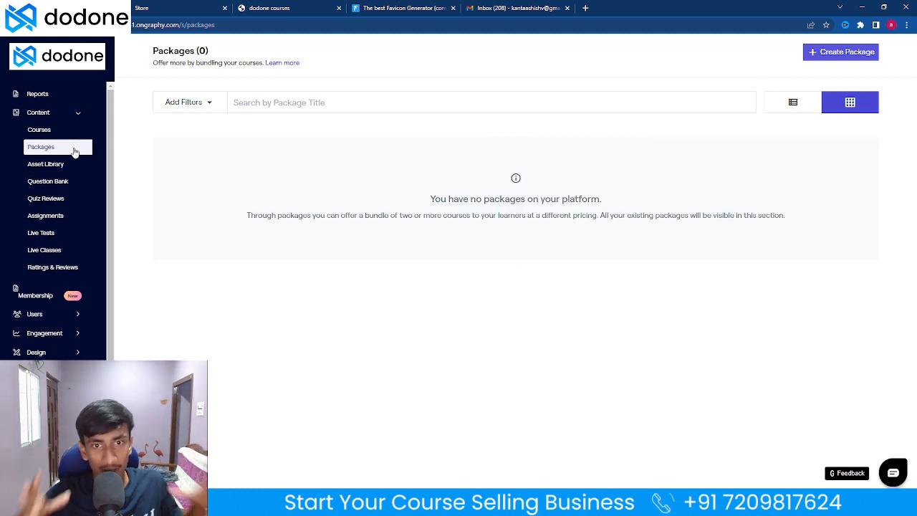
left_click(813, 54)
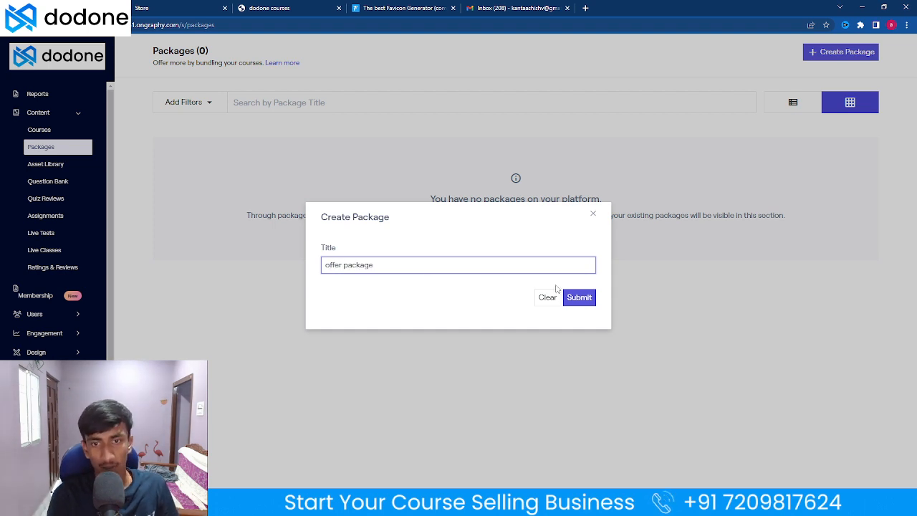
left_click(578, 297)
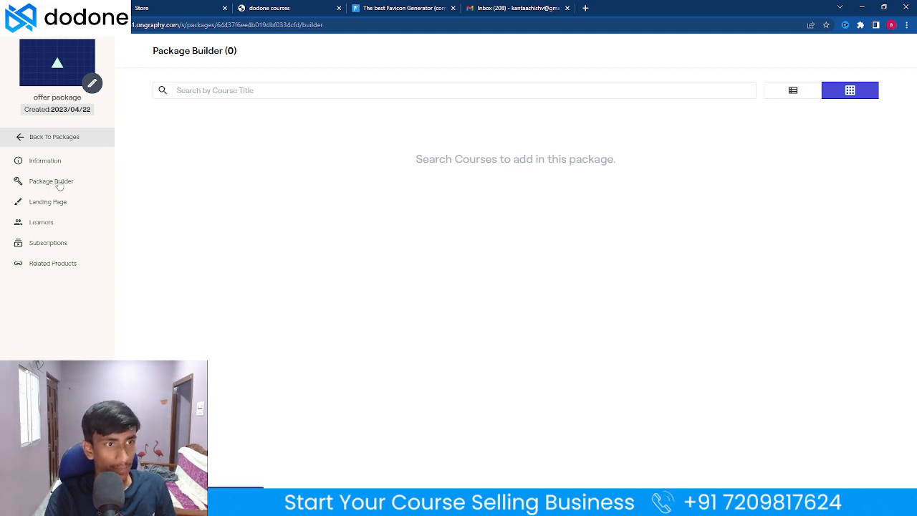
left_click(45, 163)
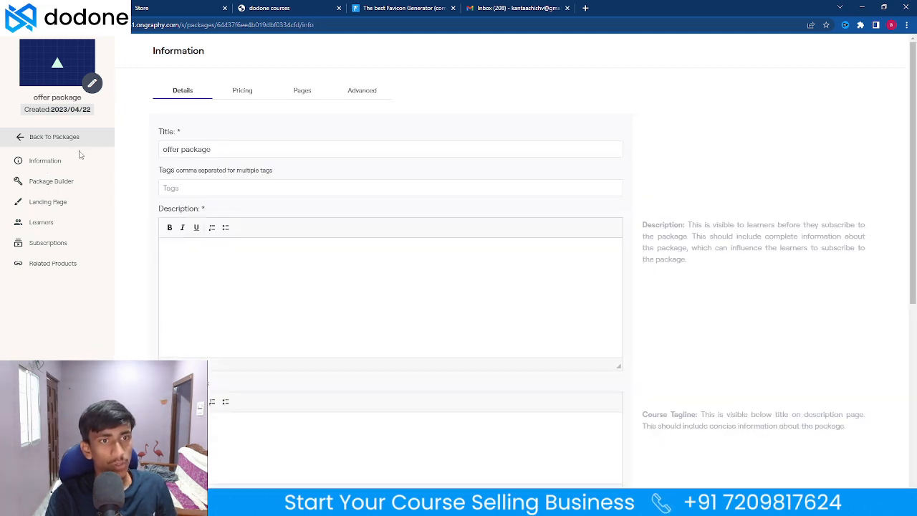
left_click(26, 137)
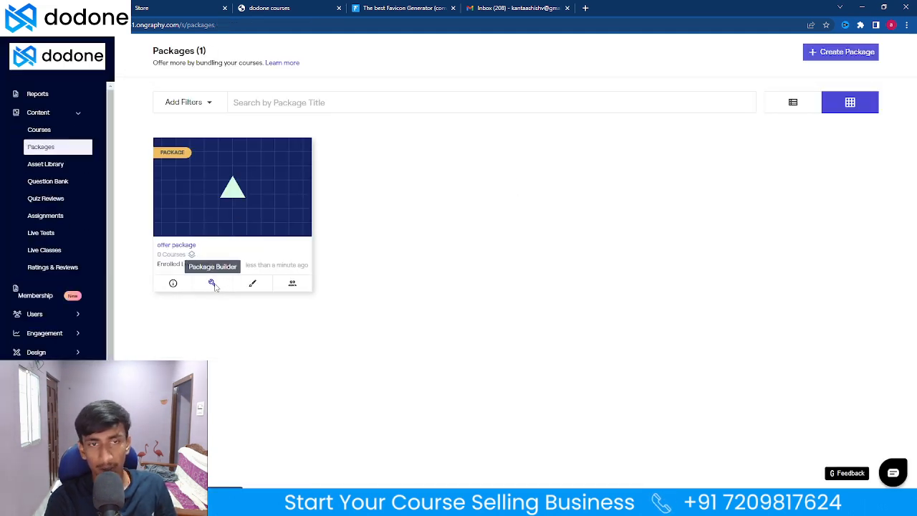
Add the course "how to sell courses" to the offer package, assigning it to existing learners
left_click(212, 283)
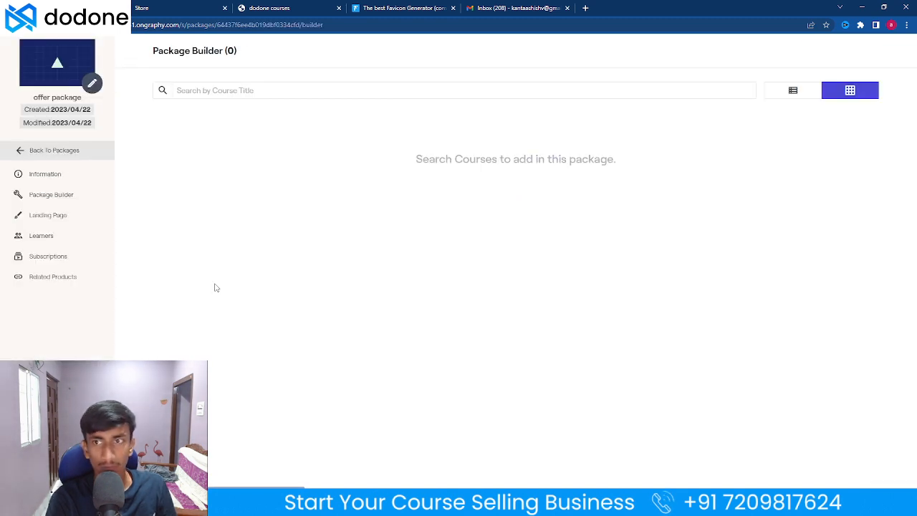
left_click(271, 84)
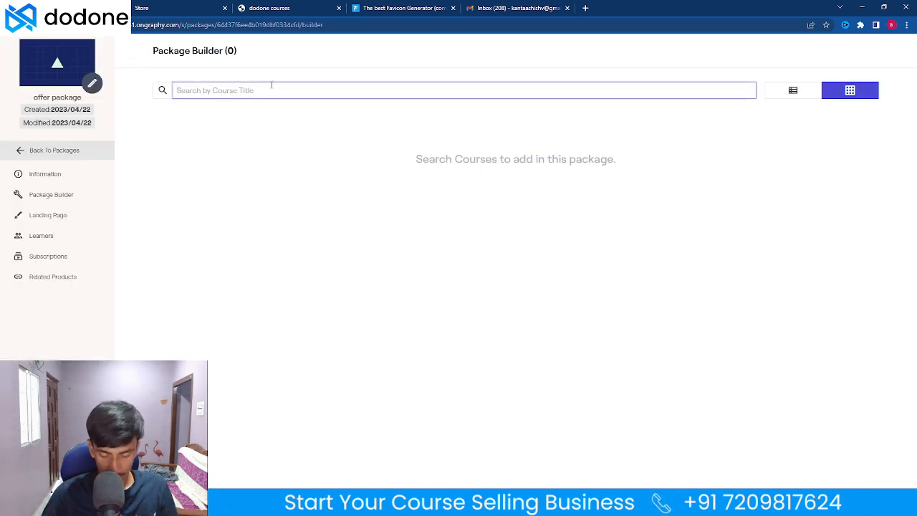
type("how")
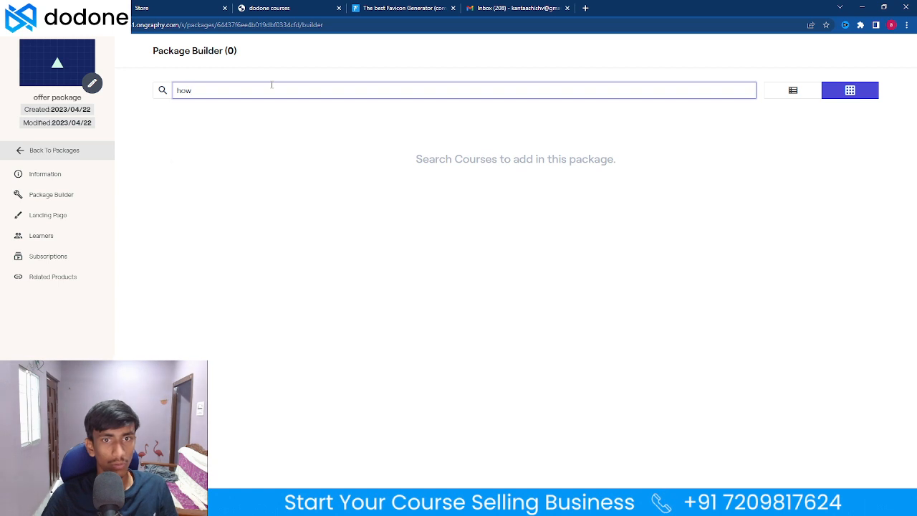
left_click(274, 116)
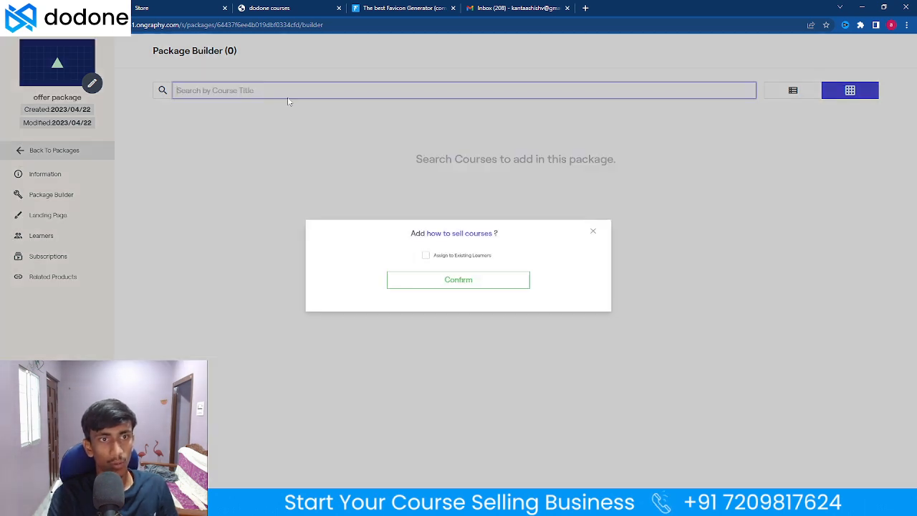
left_click(427, 255)
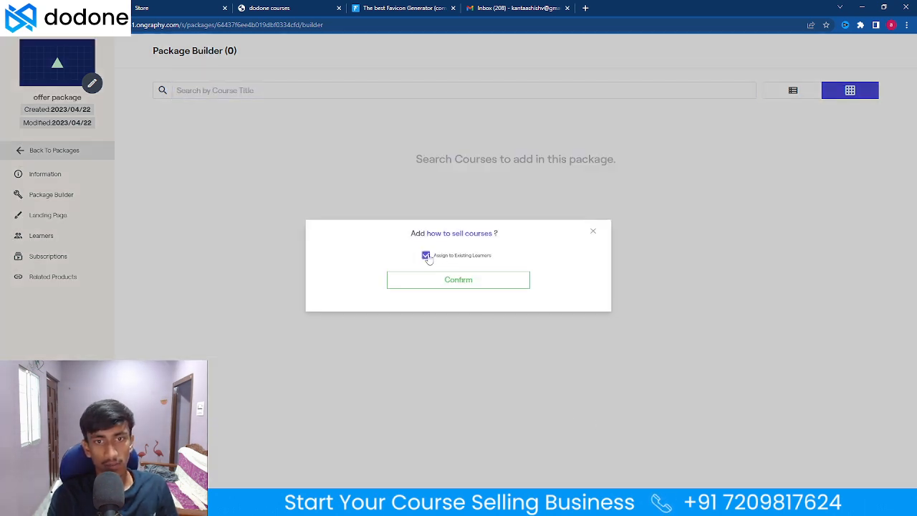
left_click(444, 283)
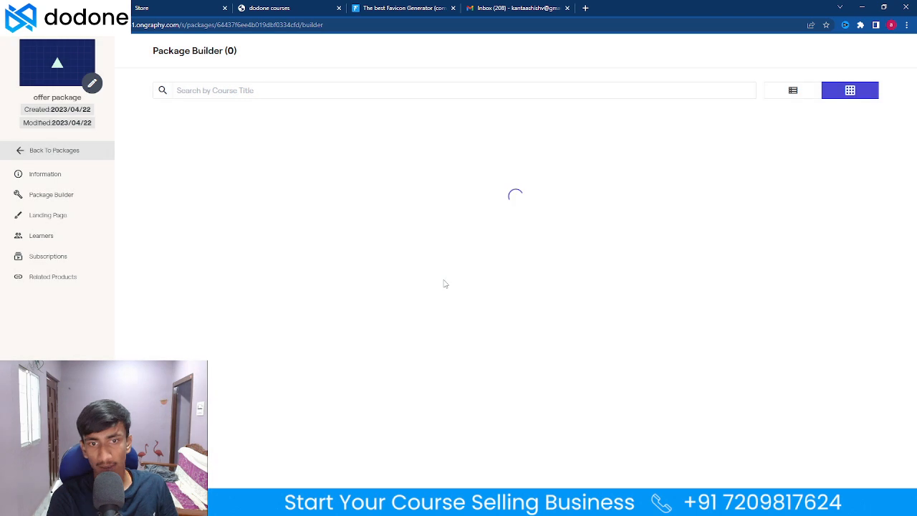
Add the course "how to launch your course" to the offer package without assigning it to existing learners
left_click(217, 86)
type("how")
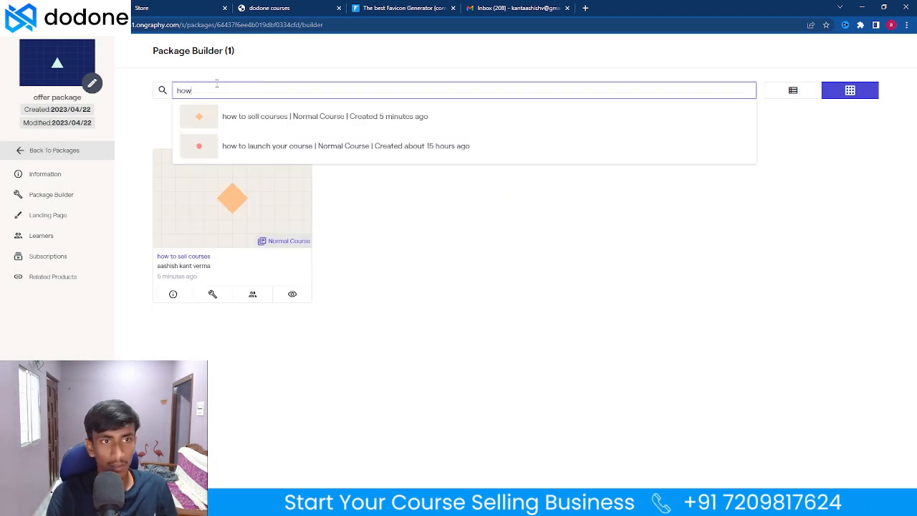
left_click(222, 152)
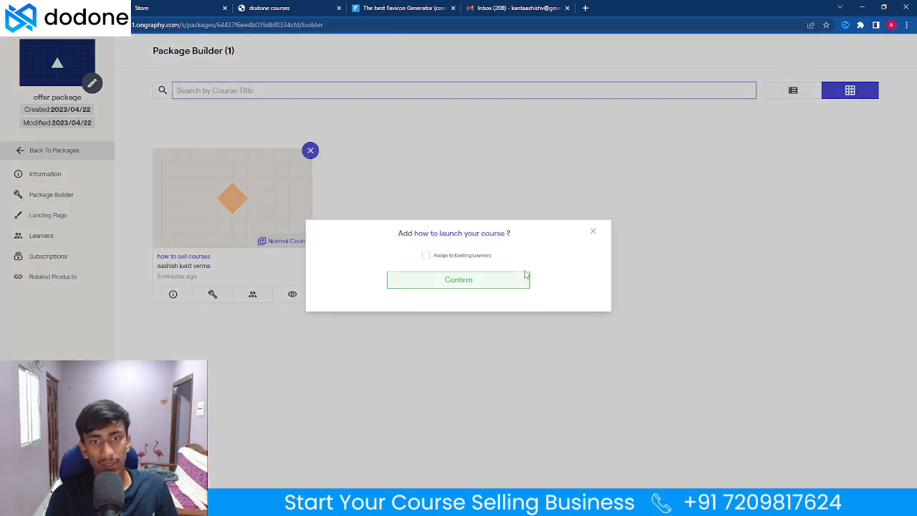
left_click(504, 282)
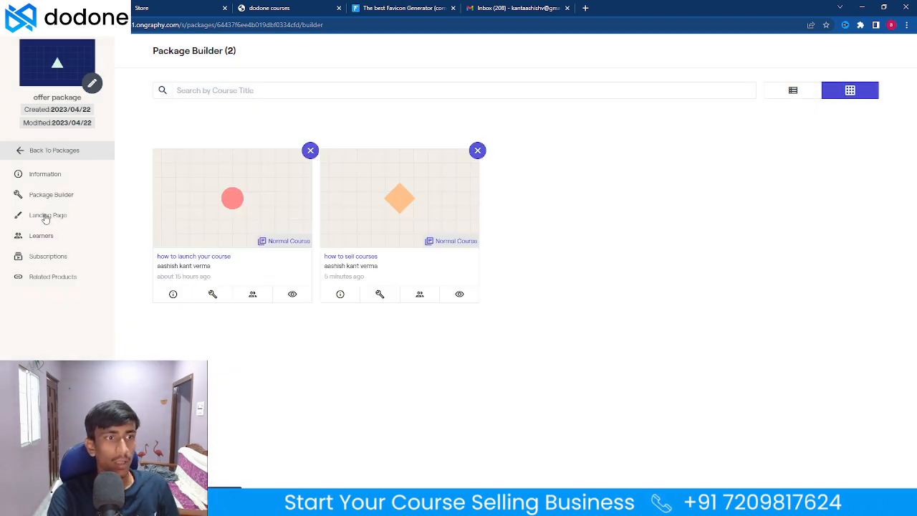
Review the offer package's details, pricing and advanced welcome email settings, and leave the package
left_click(51, 176)
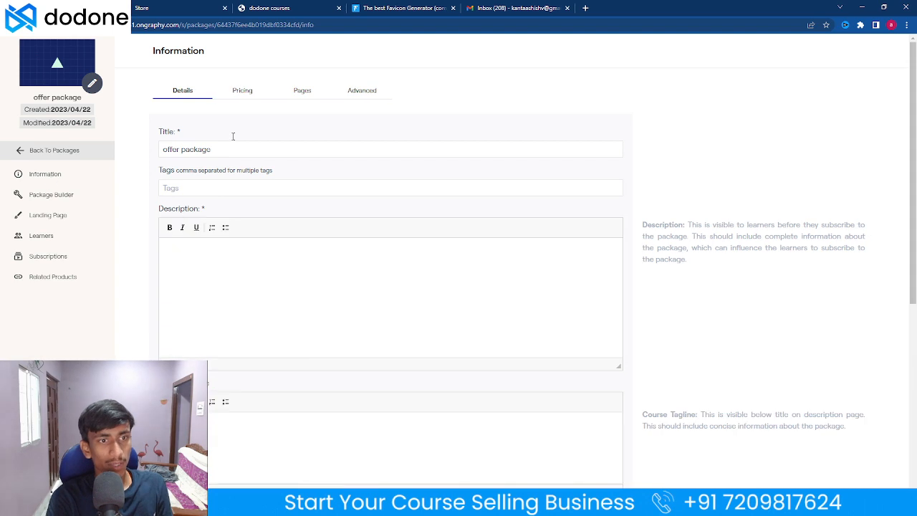
left_click(244, 91)
left_click(363, 93)
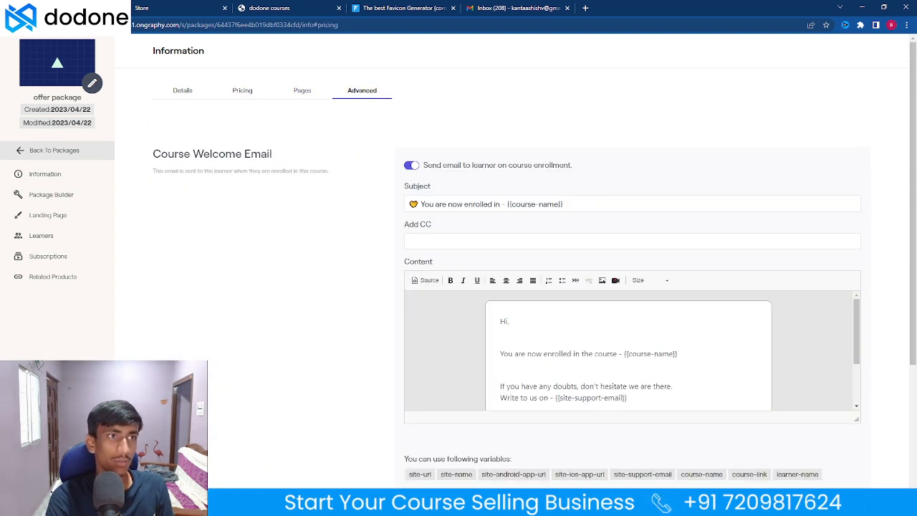
left_click(54, 150)
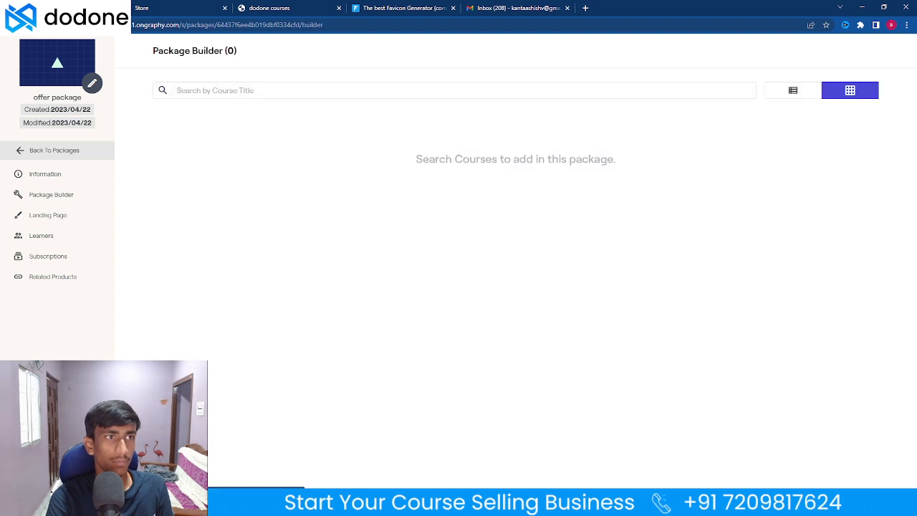
Look through the Asset Library, Question Bank and Quiz Reviews sections of the content area
left_click(48, 167)
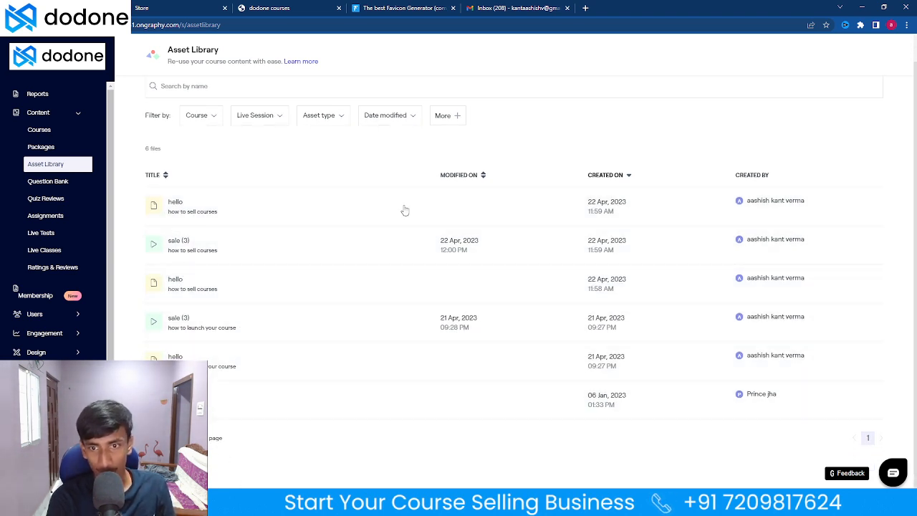
left_click(64, 183)
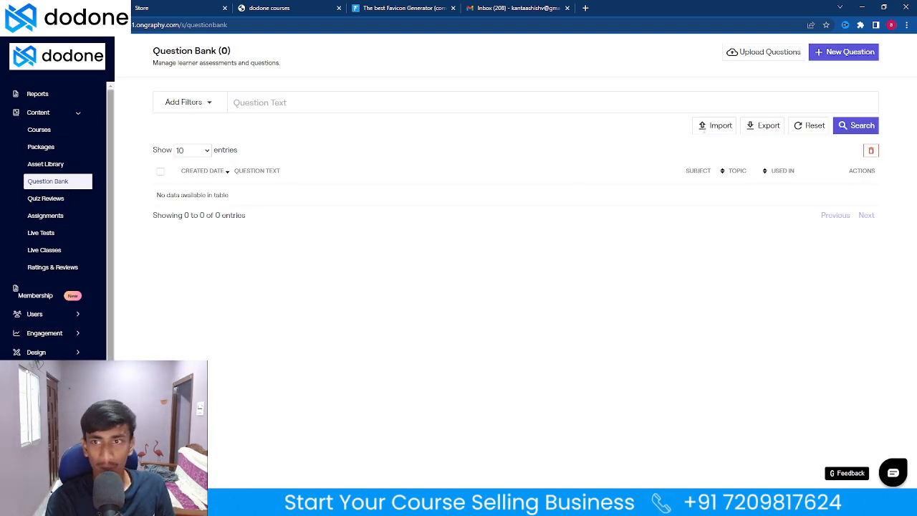
left_click(43, 199)
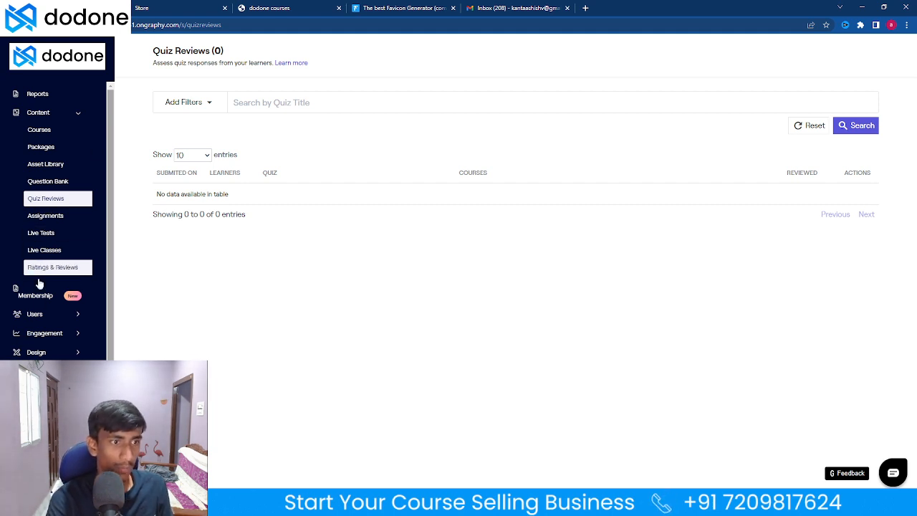
Show the user management sections and view the Learners page with its options to add or import learners
left_click(62, 114)
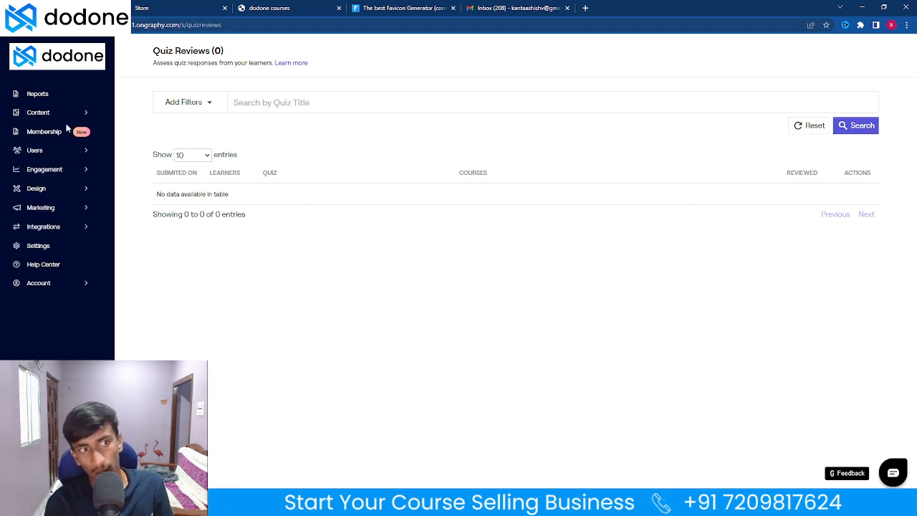
left_click(40, 150)
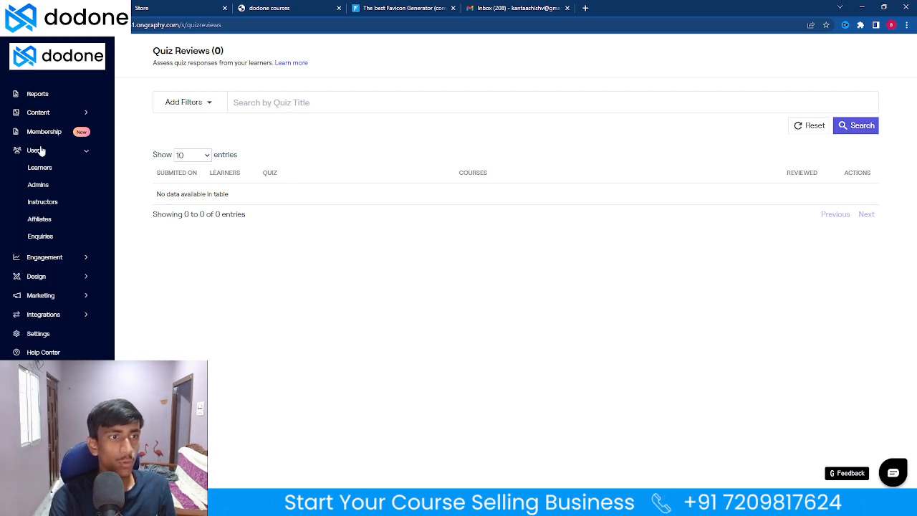
left_click(40, 168)
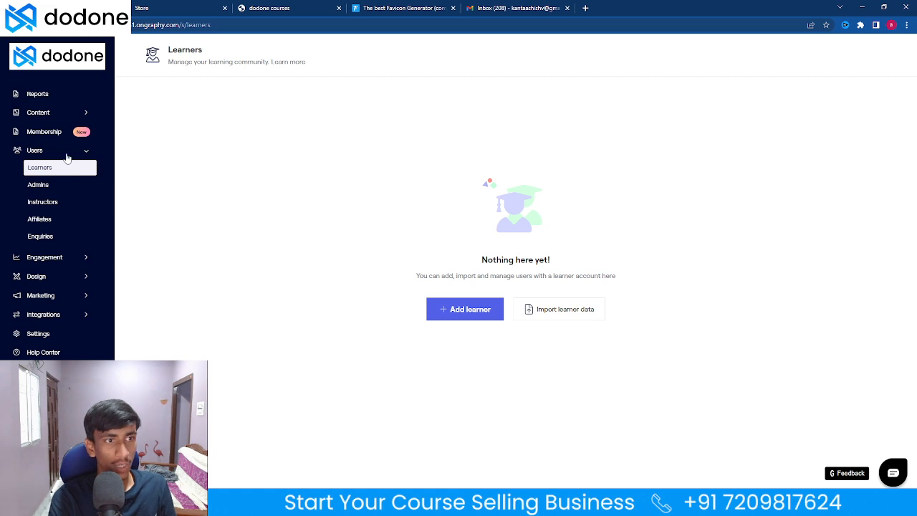
Open the form for adding an administrator and examine its name, email, mobile and password fields and role choices
left_click(45, 189)
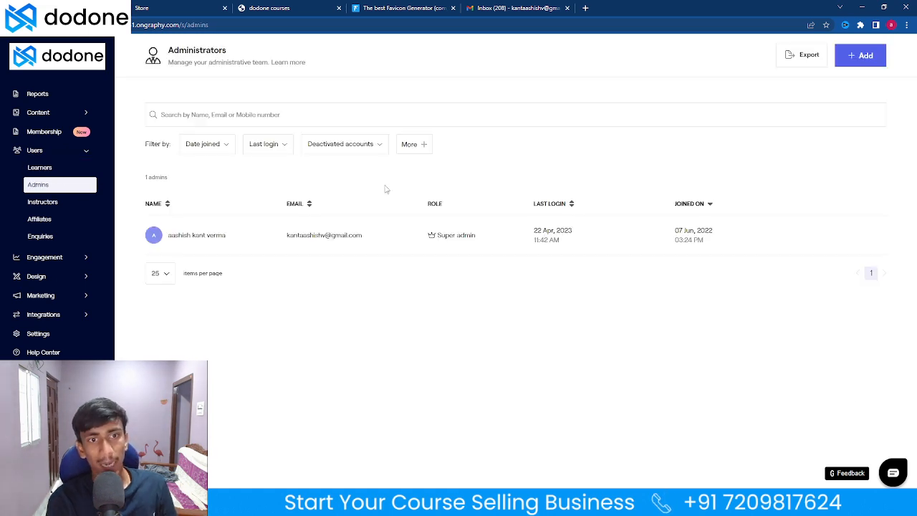
left_click(868, 57)
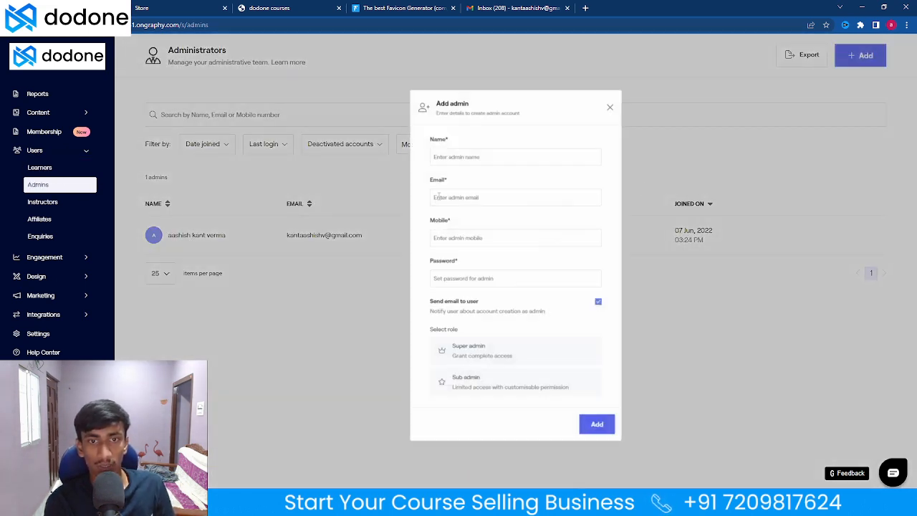
left_click(451, 140)
left_click(442, 186)
left_click(422, 233)
left_click(422, 280)
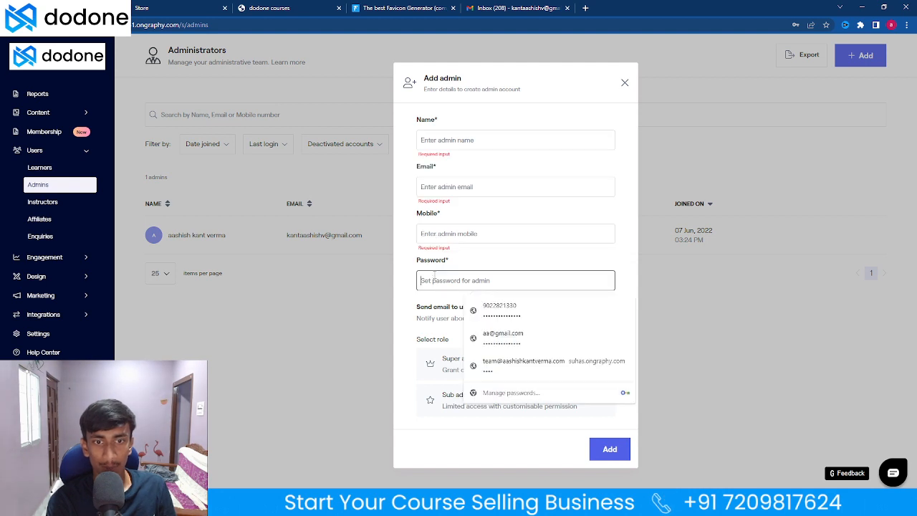
left_click(397, 330)
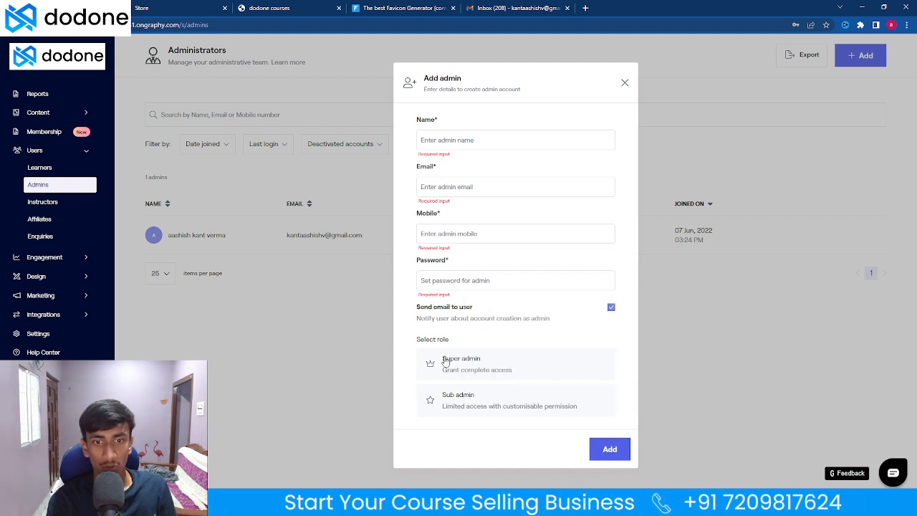
Examine the Sub admin permission options and the Super admin role, close the form unsaved and inspect the existing administrator's email
left_click(438, 406)
scroll(487, 322, "down", 5)
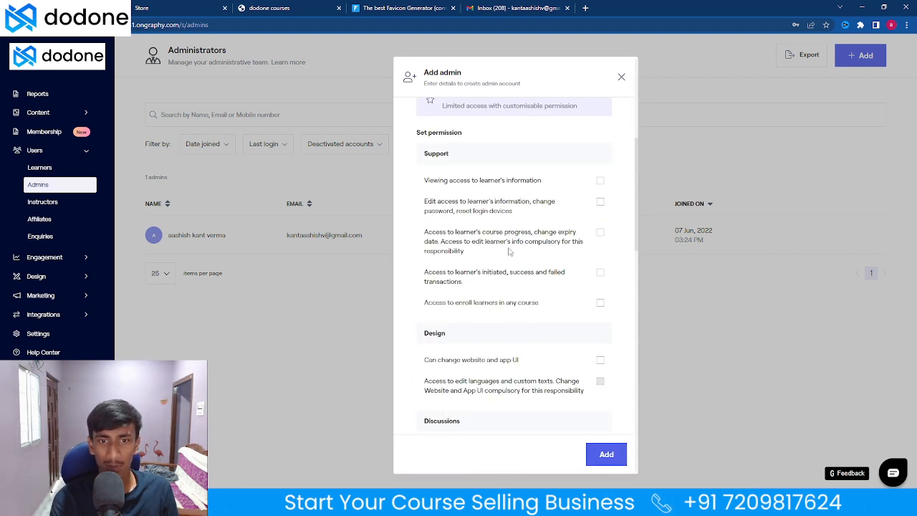
scroll(407, 262, "up", 5)
left_click(465, 204)
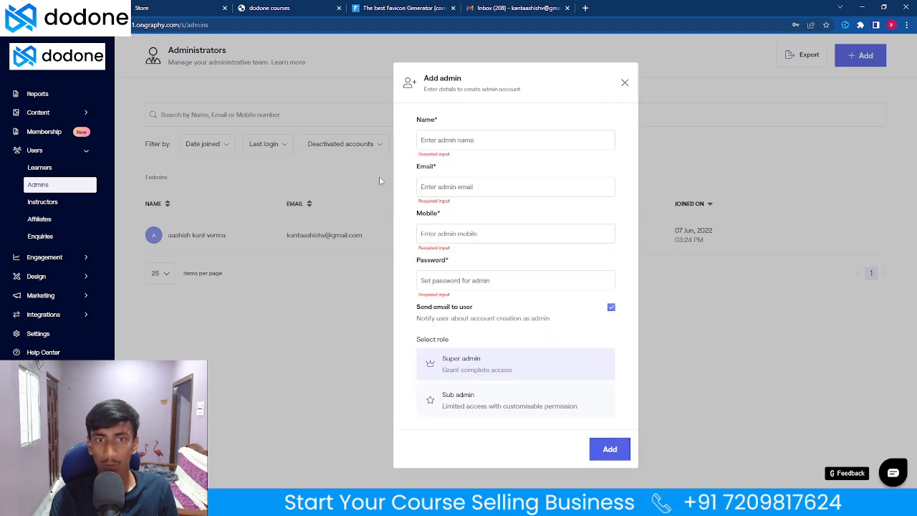
left_click(623, 81)
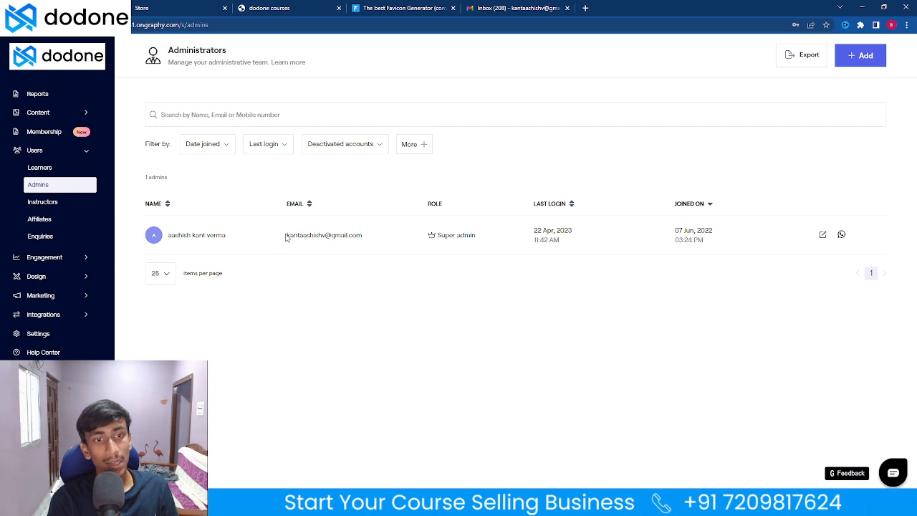
left_click_drag(286, 235, 363, 234)
left_click(355, 238)
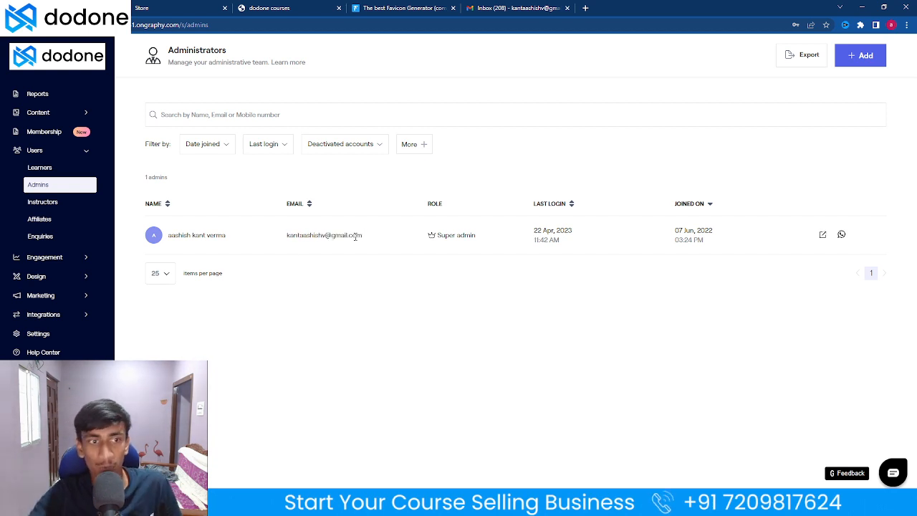
Open the form for adding an instructor and assign the course "how to launch your course" to the instructor
left_click(45, 202)
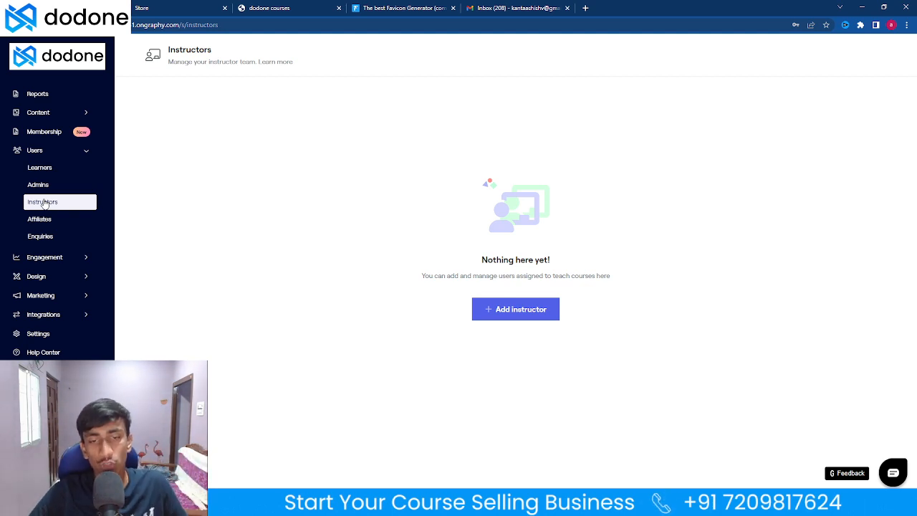
left_click(536, 317)
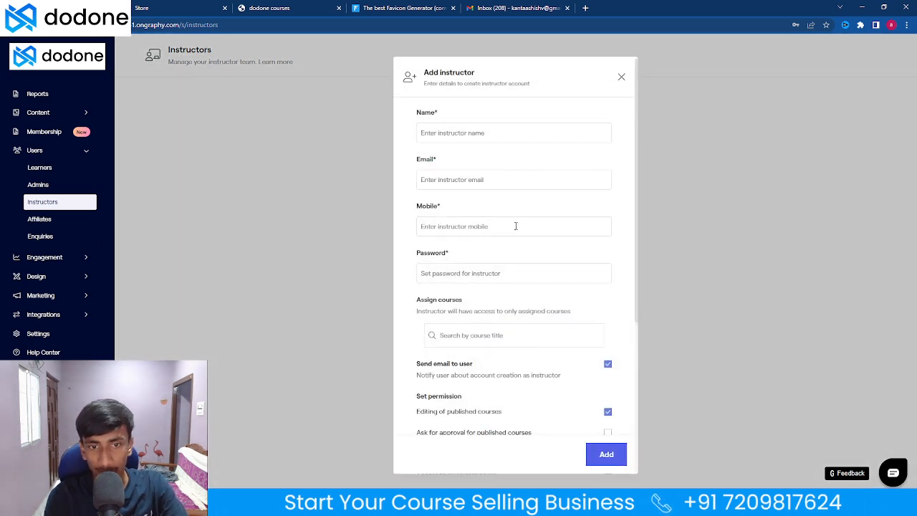
scroll(508, 273, "down", 1)
left_click_drag(417, 252, 448, 252)
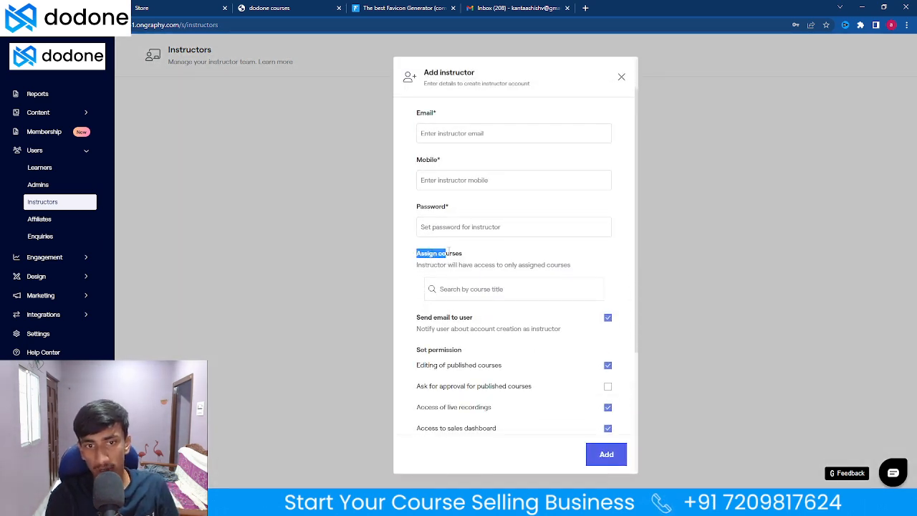
left_click(466, 290)
type("how")
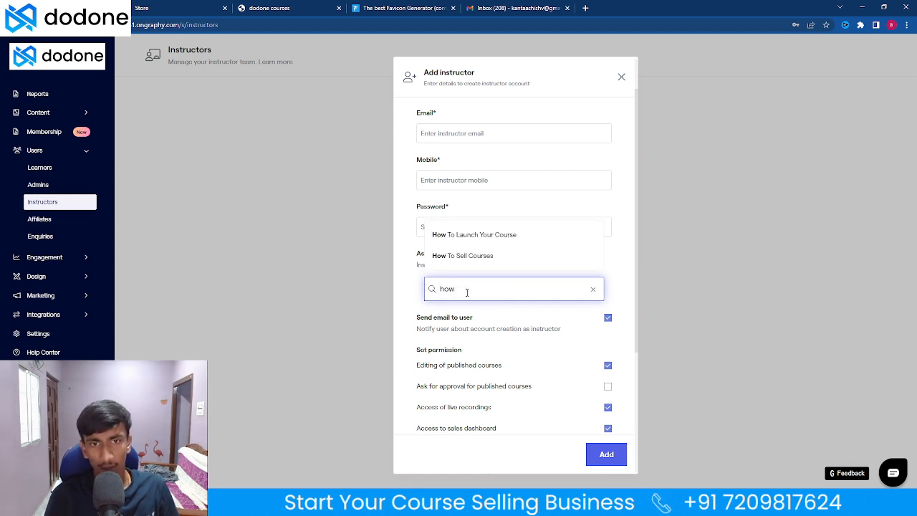
left_click(473, 240)
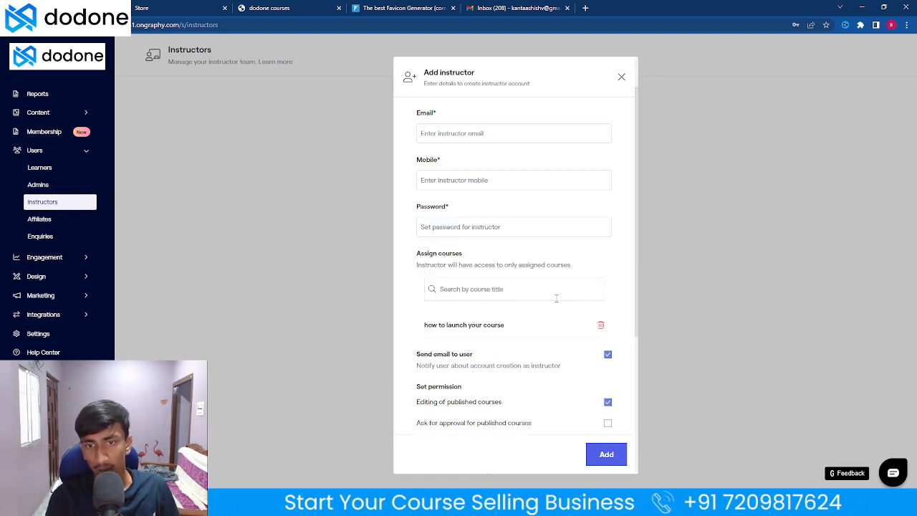
Examine the instructor form's account fields, email notification and permission options, and close the form unsaved
scroll(544, 322, "down", 3)
scroll(538, 191, "up", 3)
scroll(487, 126, "up", 1)
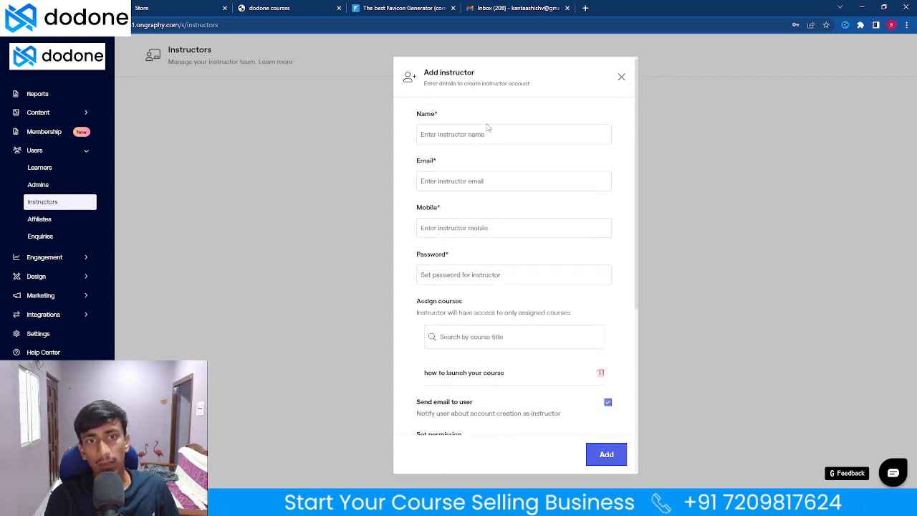
scroll(494, 299, "down", 1)
scroll(501, 315, "down", 3)
scroll(516, 346, "up", 4)
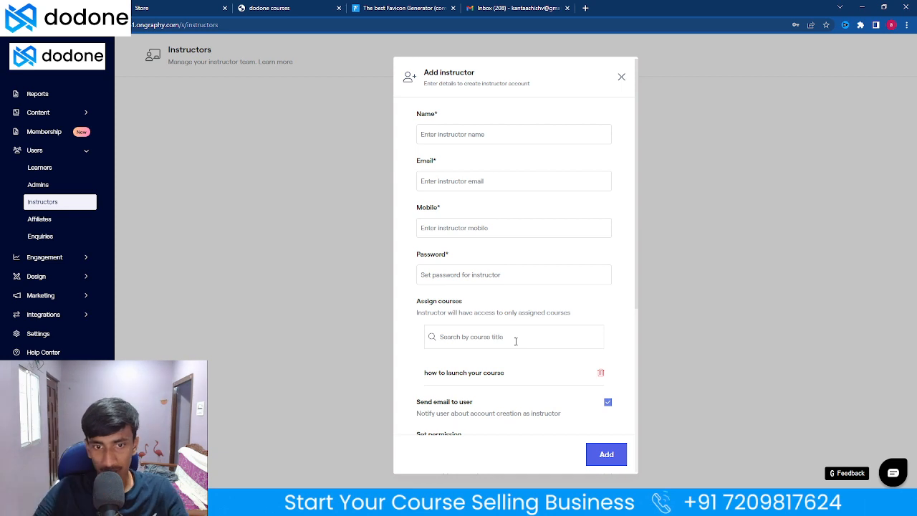
scroll(515, 341, "down", 3)
scroll(458, 301, "down", 1)
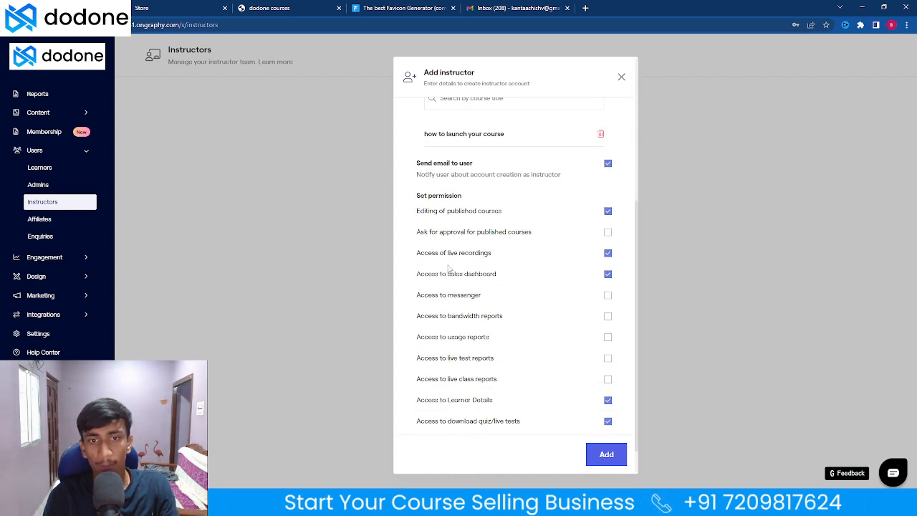
scroll(616, 287, "down", 1)
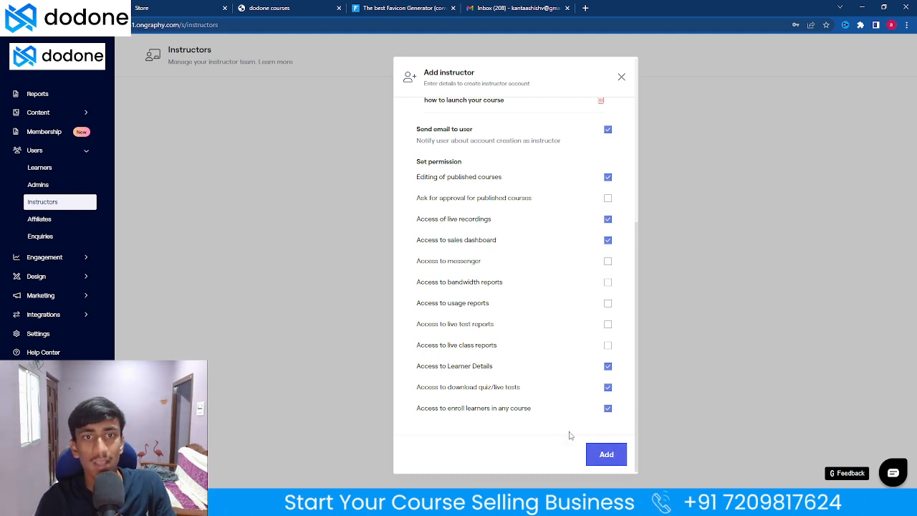
left_click(621, 78)
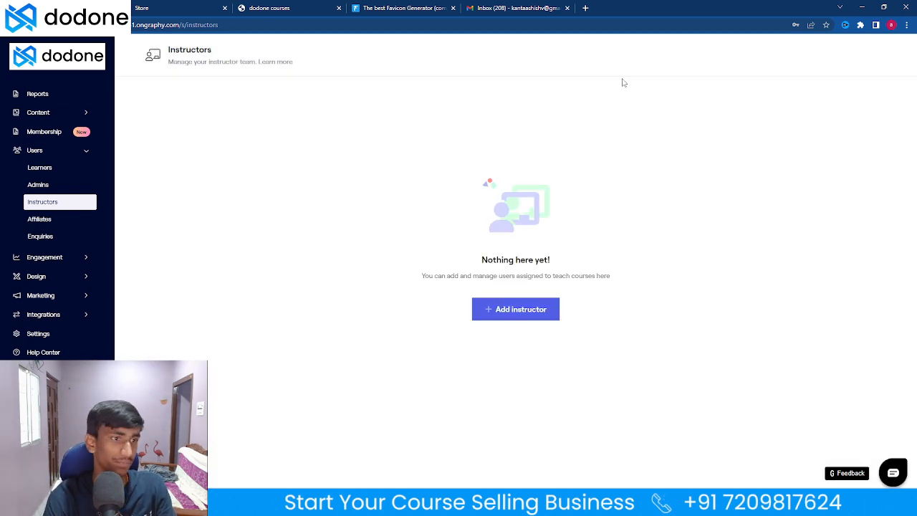
Open the form for adding an affiliate, look at its password and commission rate fields, search courses for "how" and close it unsaved
left_click(43, 219)
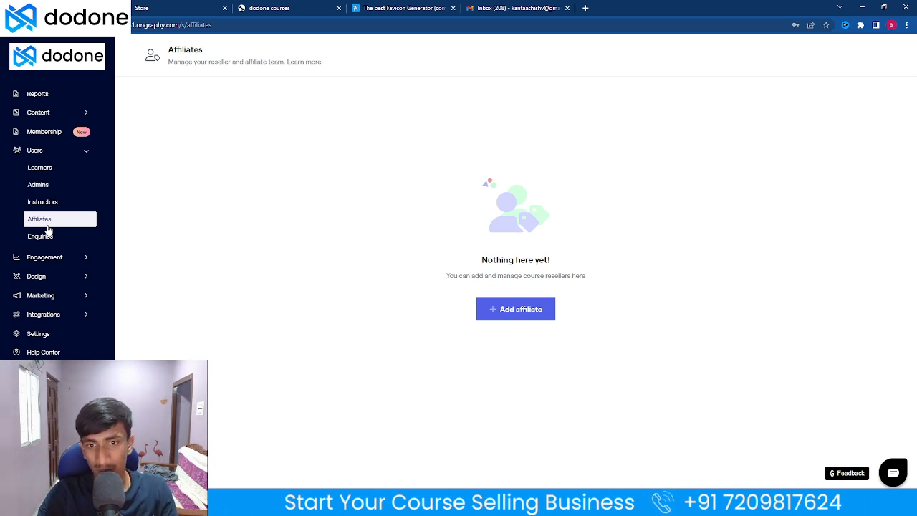
left_click(502, 317)
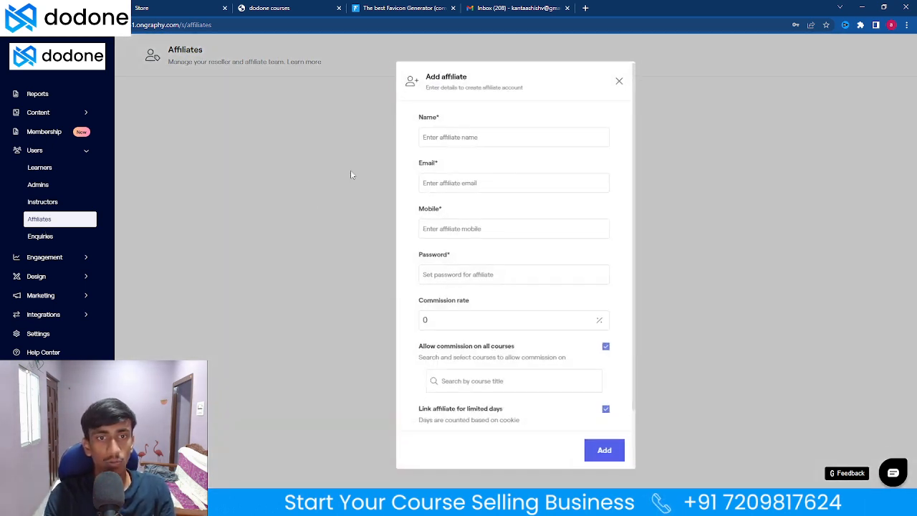
left_click(453, 278)
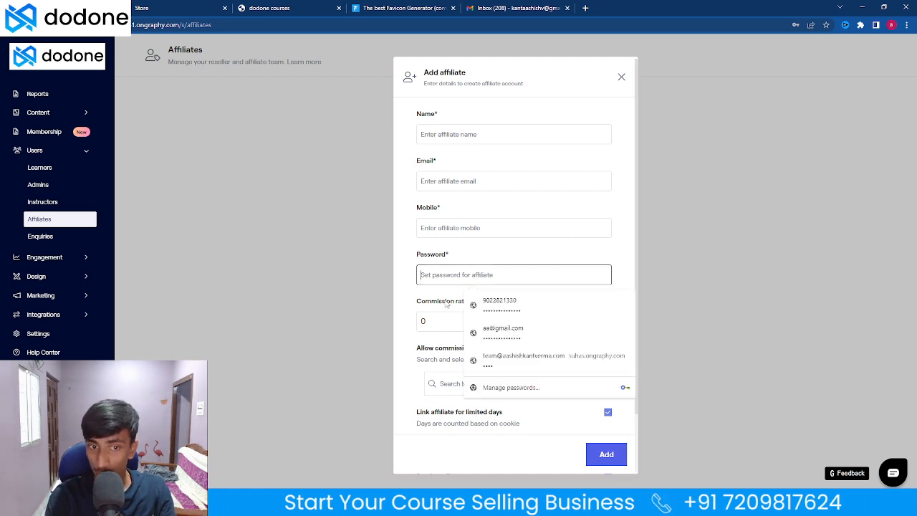
left_click(434, 327)
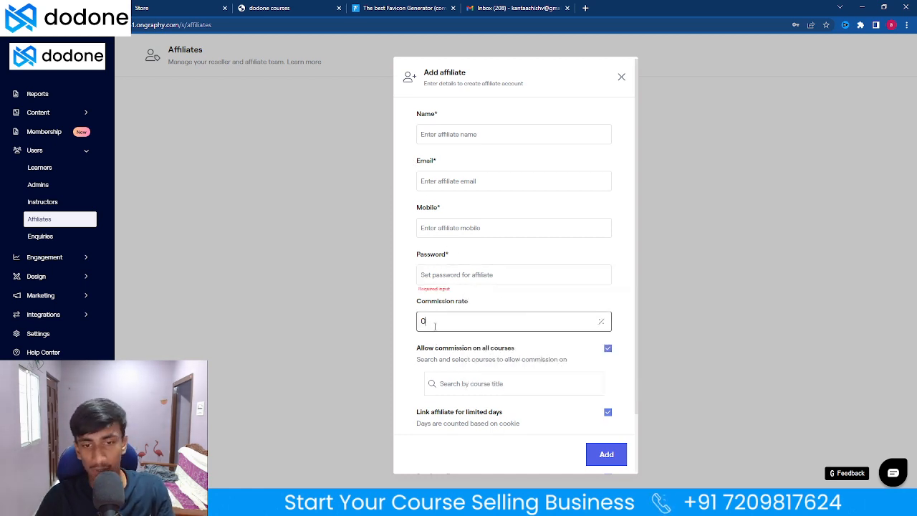
left_click(462, 381)
type("how")
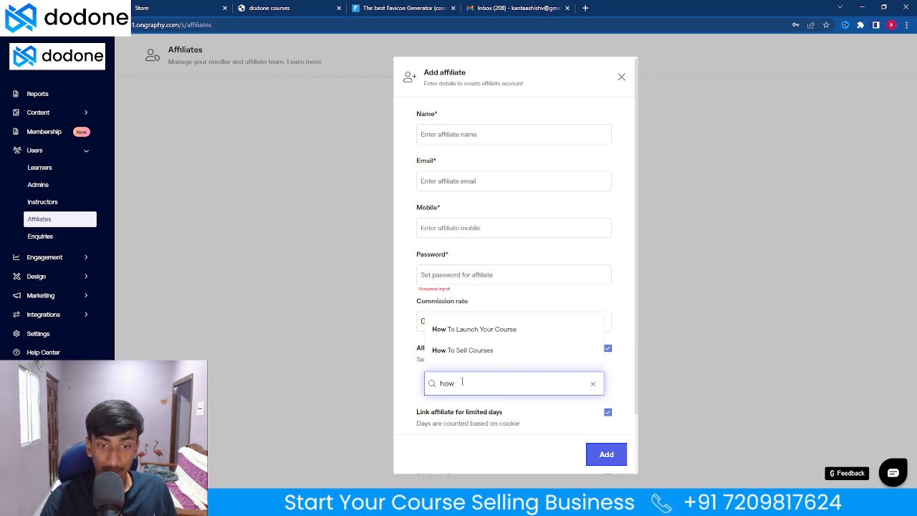
left_click(392, 362)
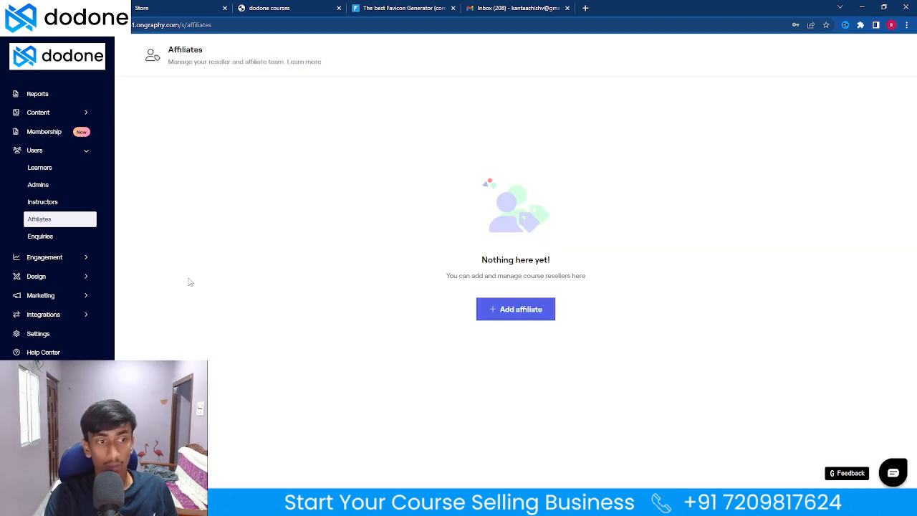
View the Enquiries page and inspect the messages of the listed enquiries
left_click(47, 239)
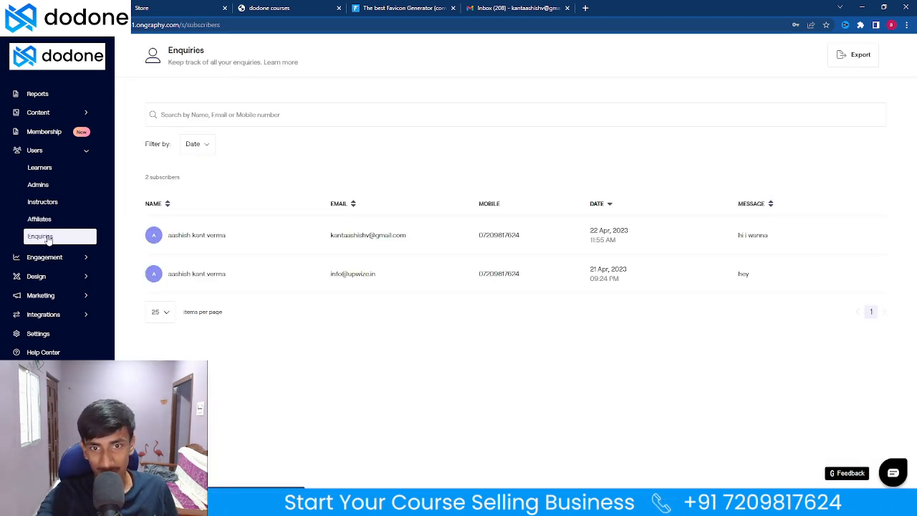
mouse_move(739, 235)
left_mouse_down()
mouse_move(771, 238)
mouse_move(736, 238)
left_mouse_up()
left_click(764, 237)
left_click(736, 239)
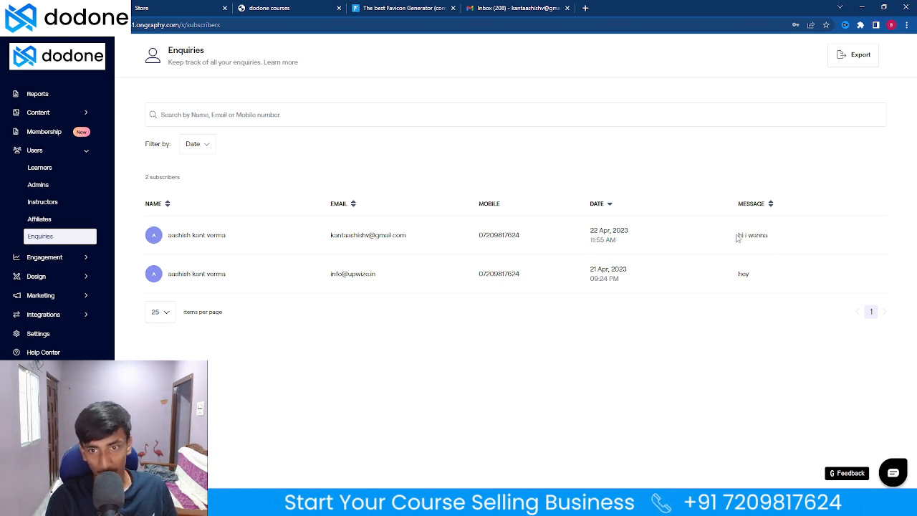
left_click_drag(735, 279, 758, 278)
left_click(725, 289)
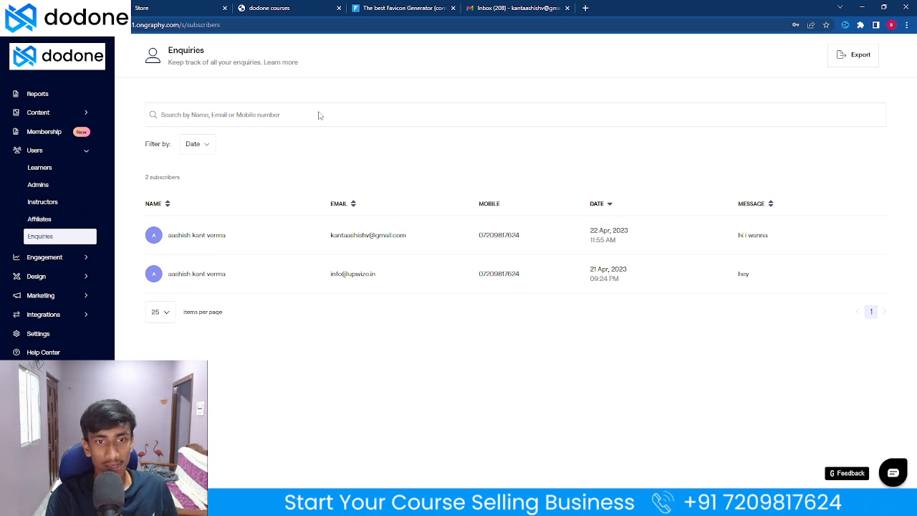
Look through the engagement area's Public Forum with its comment box and the Course Wise discussions page
left_click(46, 151)
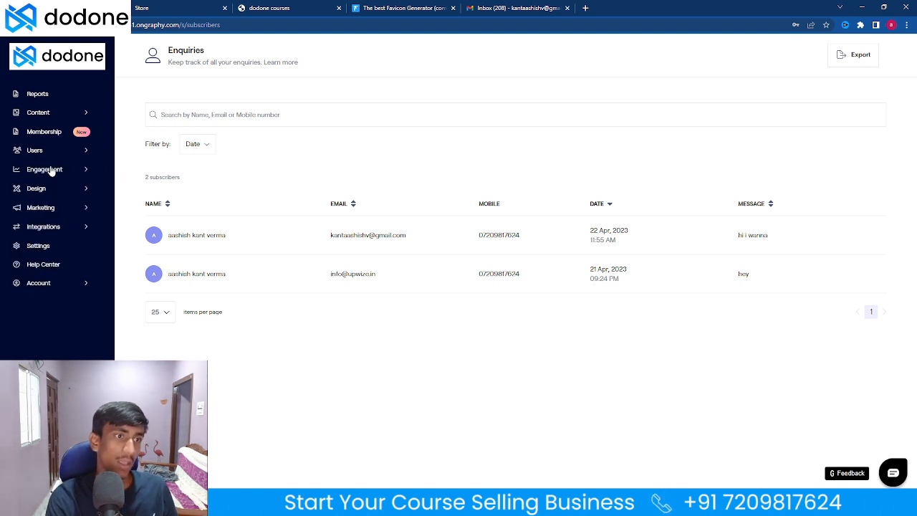
left_click(51, 170)
left_click(63, 189)
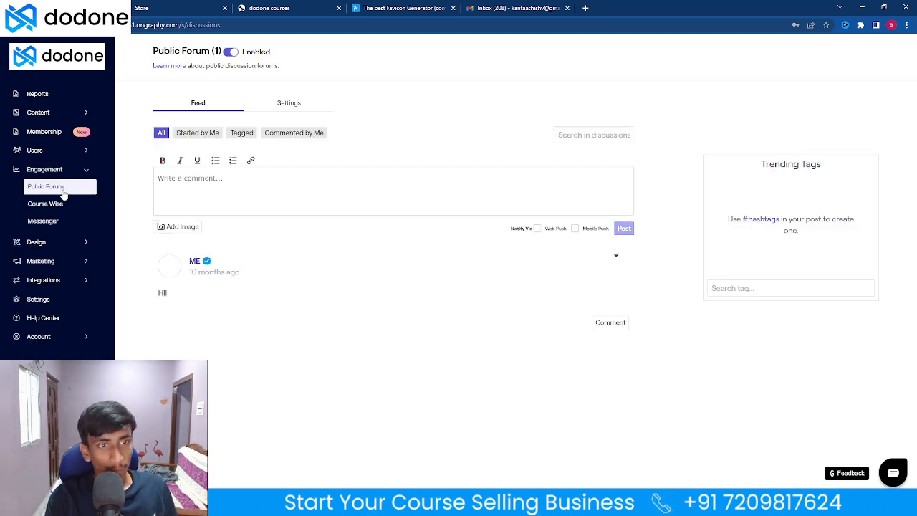
left_click(231, 196)
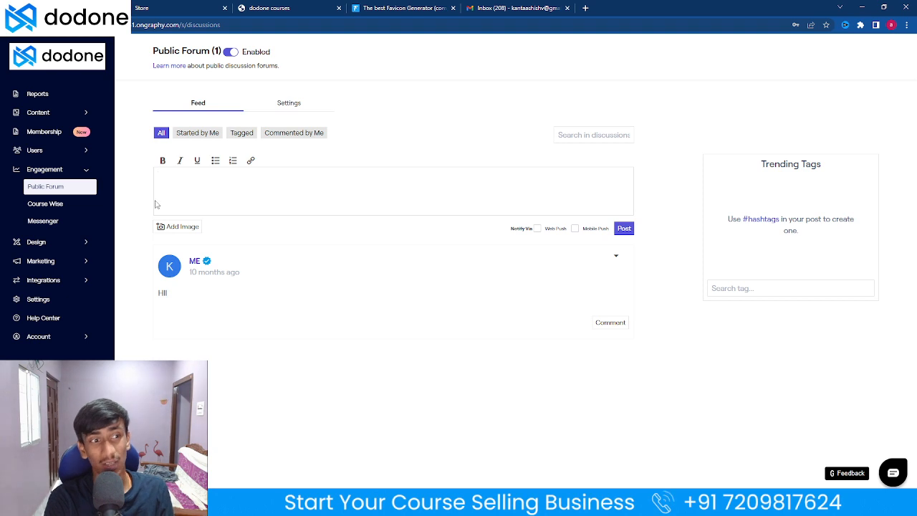
left_click(50, 207)
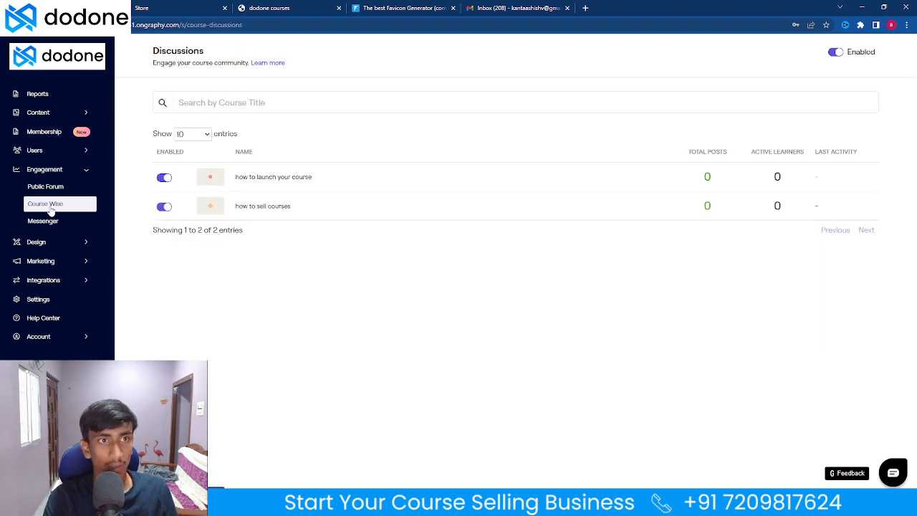
mouse_move(406, 507)
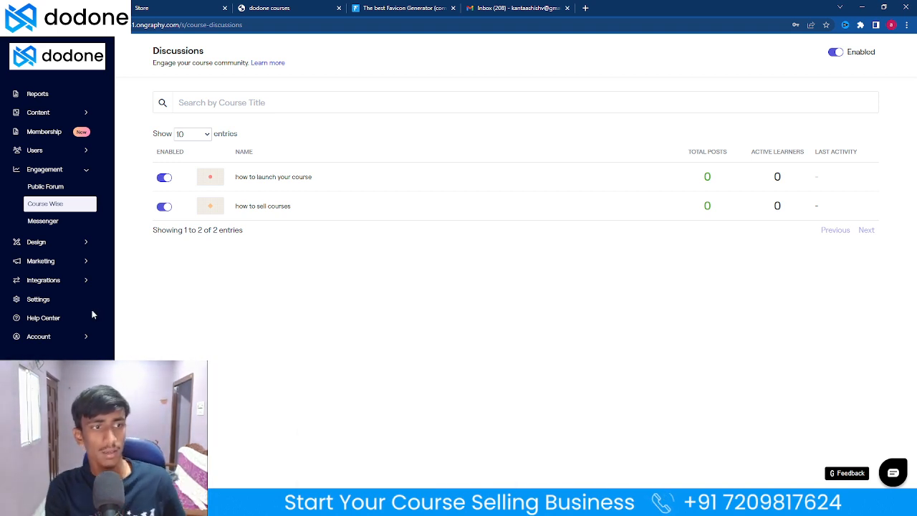
View the website design page with its themes and collapse the Design and Engagement sections
left_click(36, 241)
left_click(39, 259)
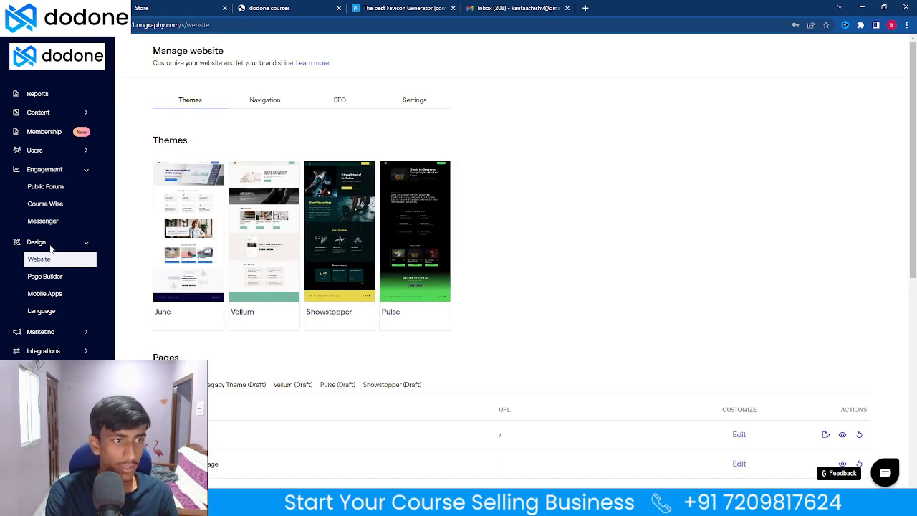
left_click(52, 242)
left_click(55, 169)
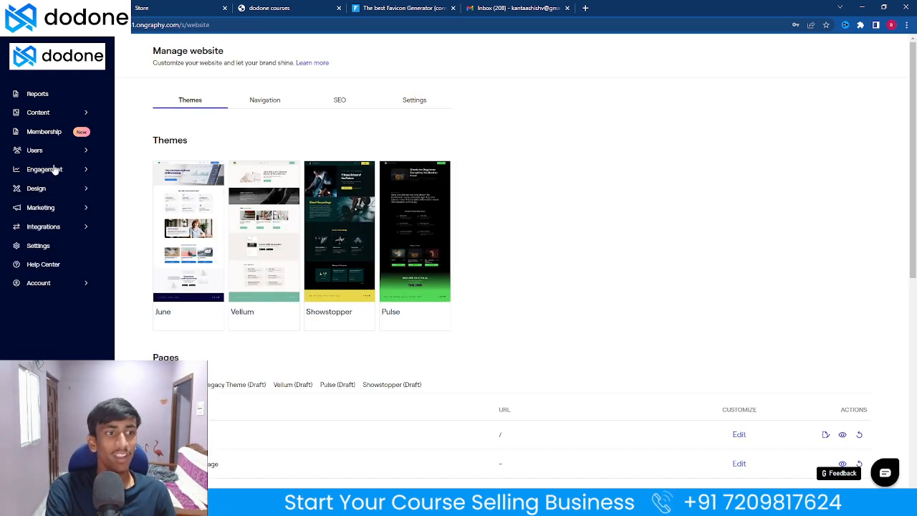
Show the marketing sections and view the Promo Codes and Blogs pages
left_click(54, 207)
left_click(46, 240)
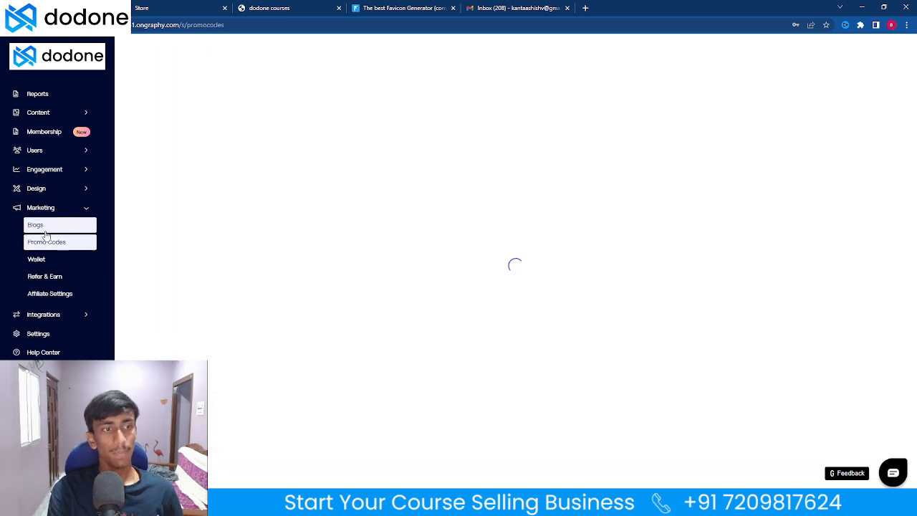
left_click(47, 227)
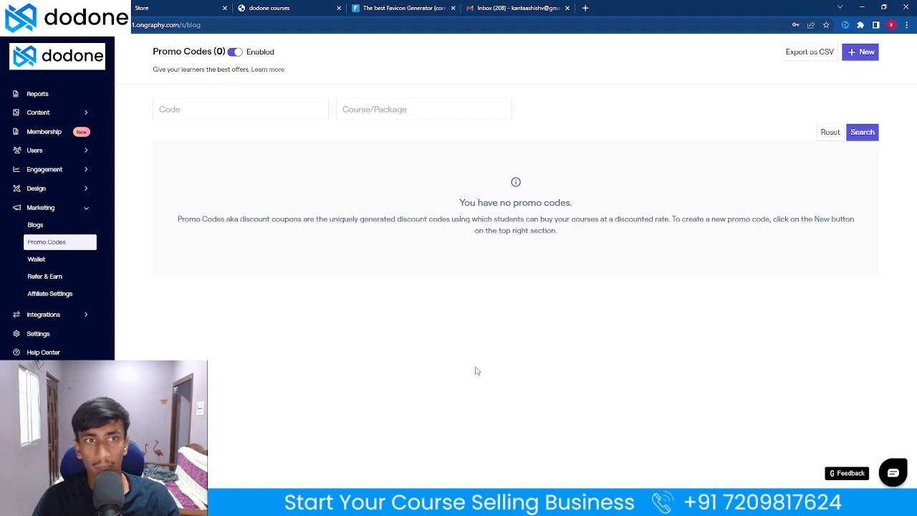
left_click(68, 229)
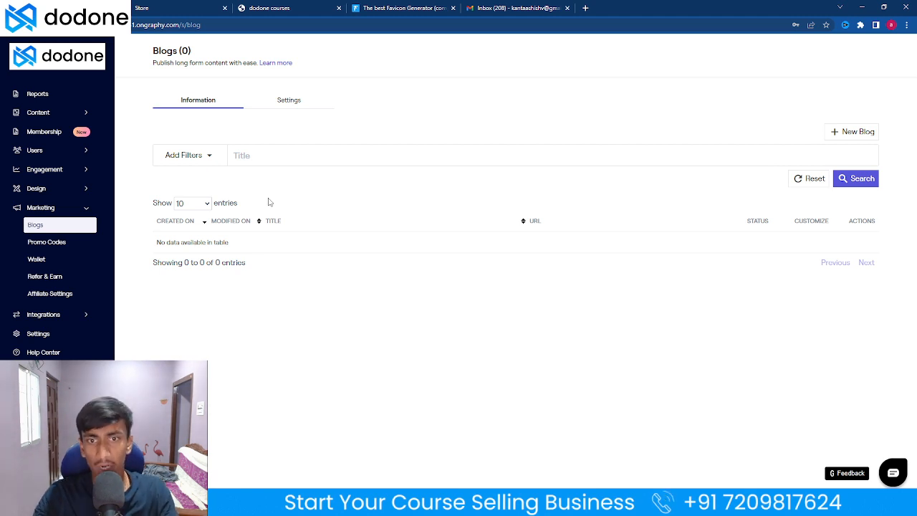
Open the form for a new blog, examine its SEO title, keywords, description and publish date fields, and close it unsaved
left_click(856, 131)
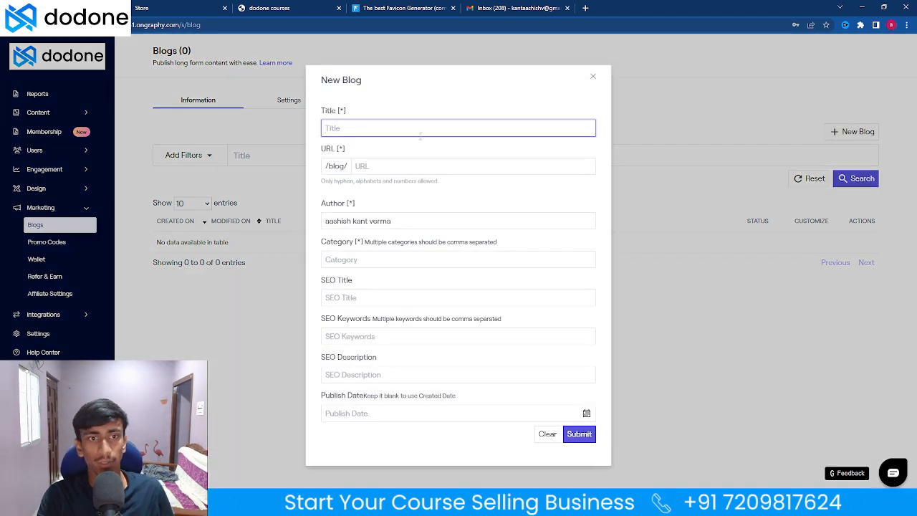
left_click(355, 297)
left_click(354, 336)
left_click(355, 372)
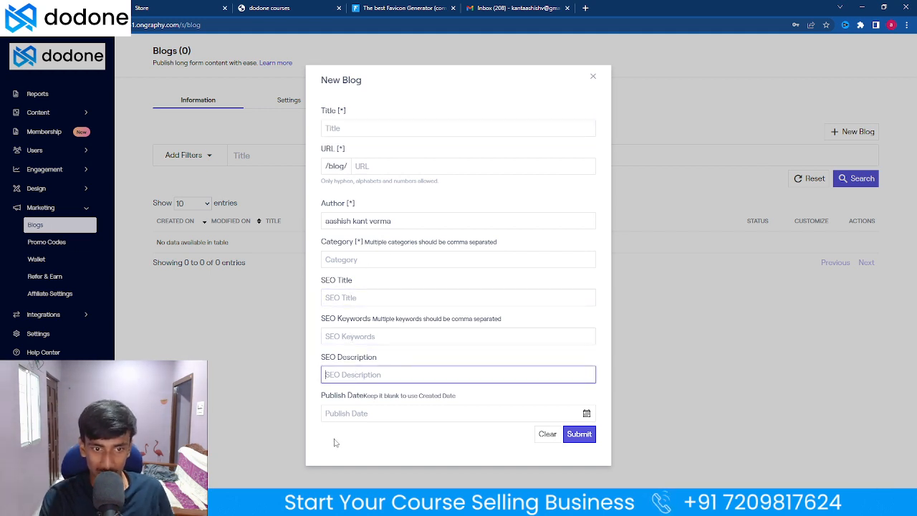
left_click(340, 414)
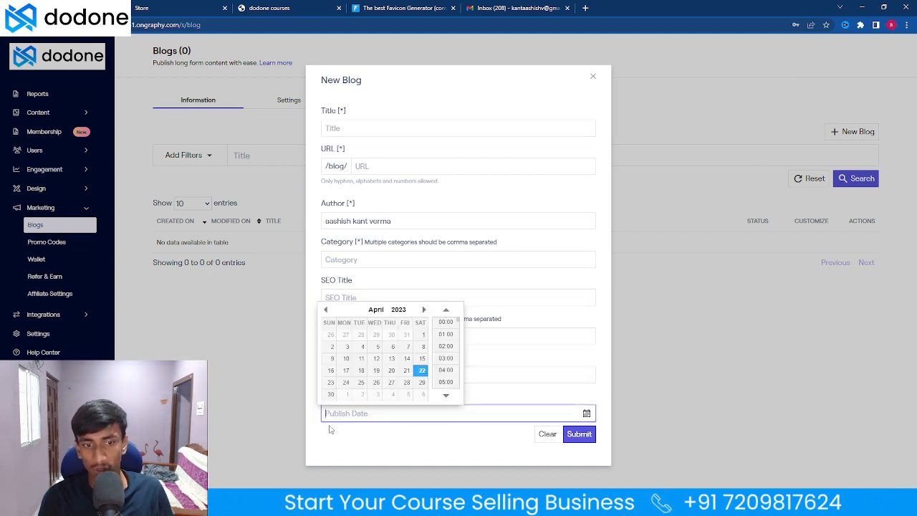
left_click(330, 431)
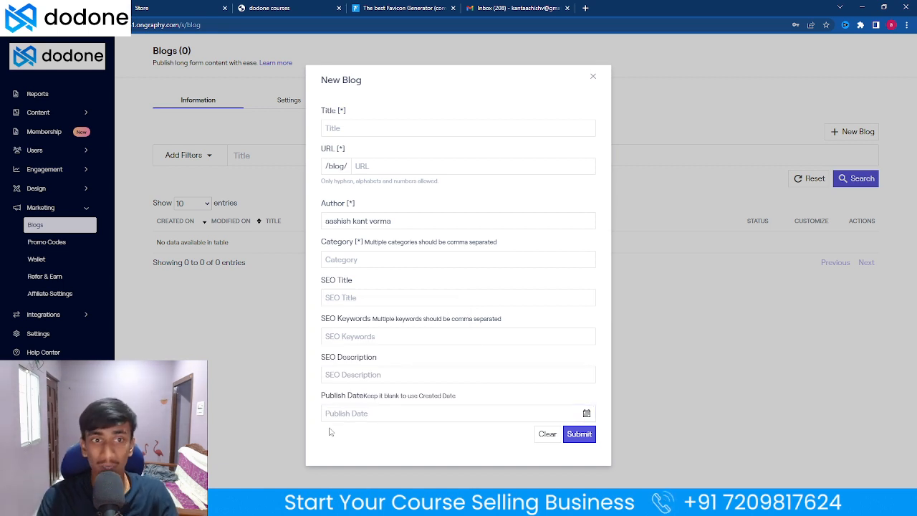
left_click(594, 80)
Open the Promo Codes page and start a new promo code with the code AS90
left_click(46, 247)
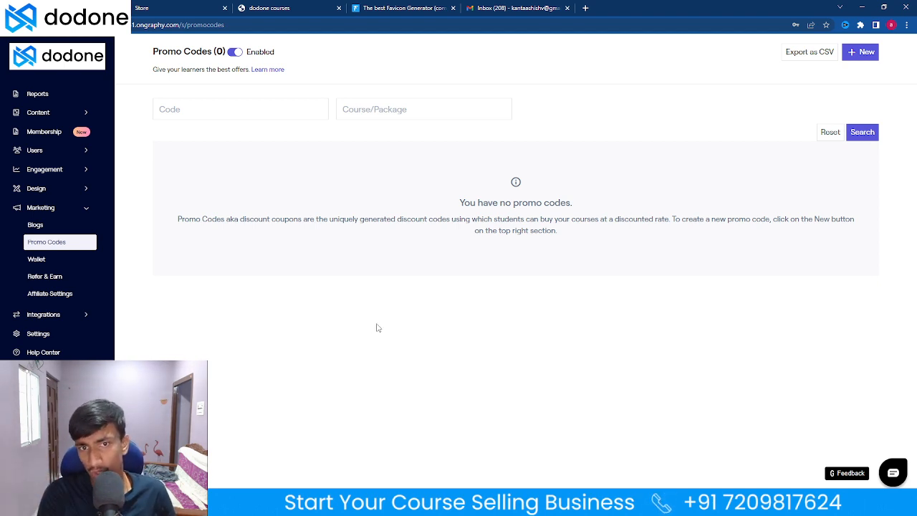
left_click(865, 53)
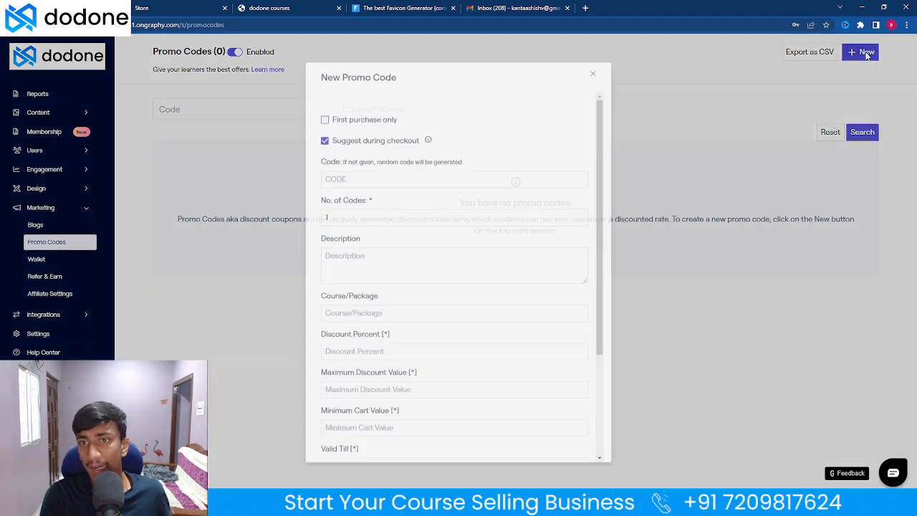
left_click(401, 184)
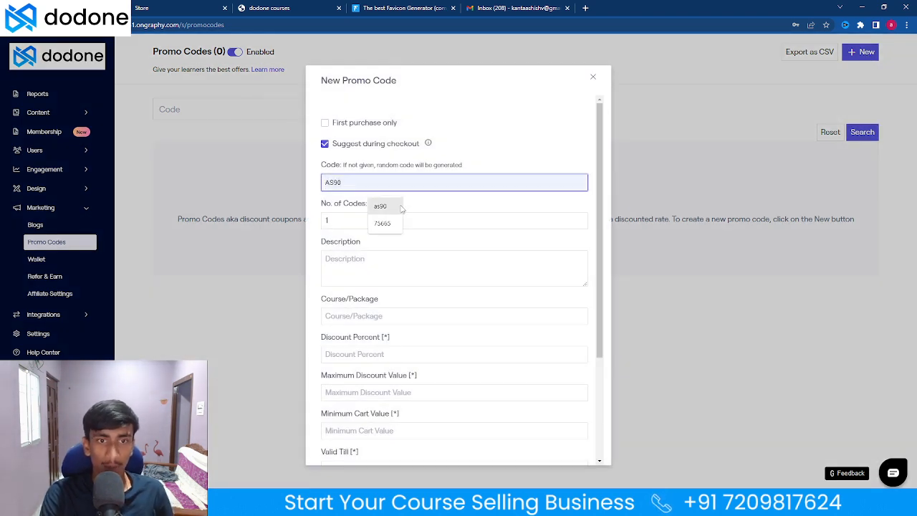
left_click(400, 207)
left_click(352, 221)
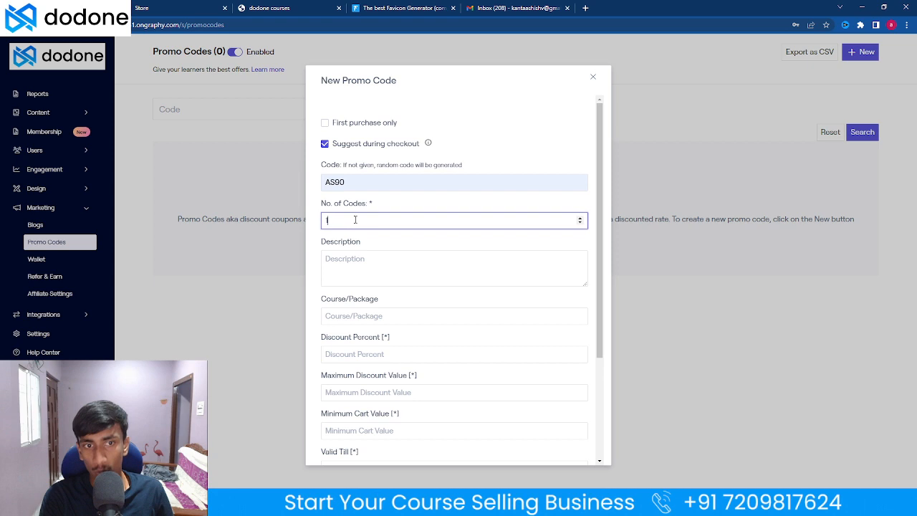
Go through the new promo code's description and course/package fields and set its discount percent to 60
left_click(356, 262)
scroll(355, 263, "down", 1)
scroll(355, 262, "down", 1)
key("Tab")
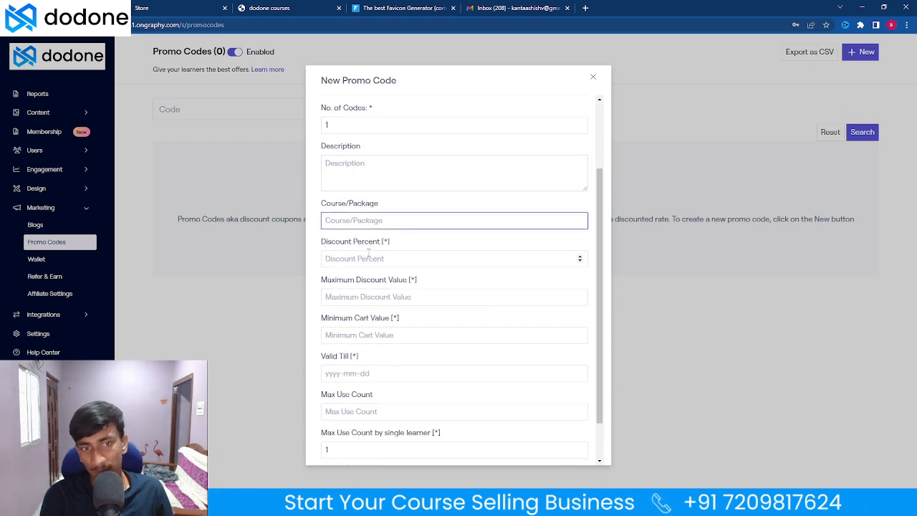
left_click(369, 260)
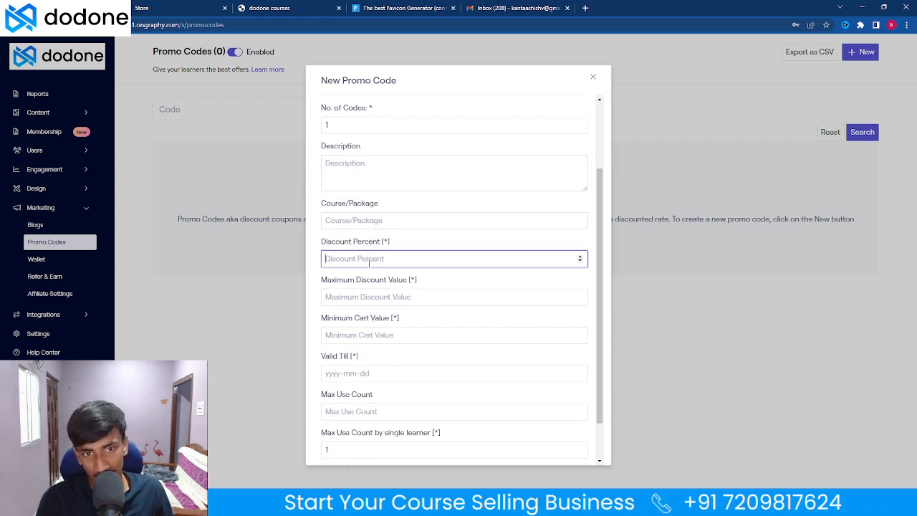
type("60")
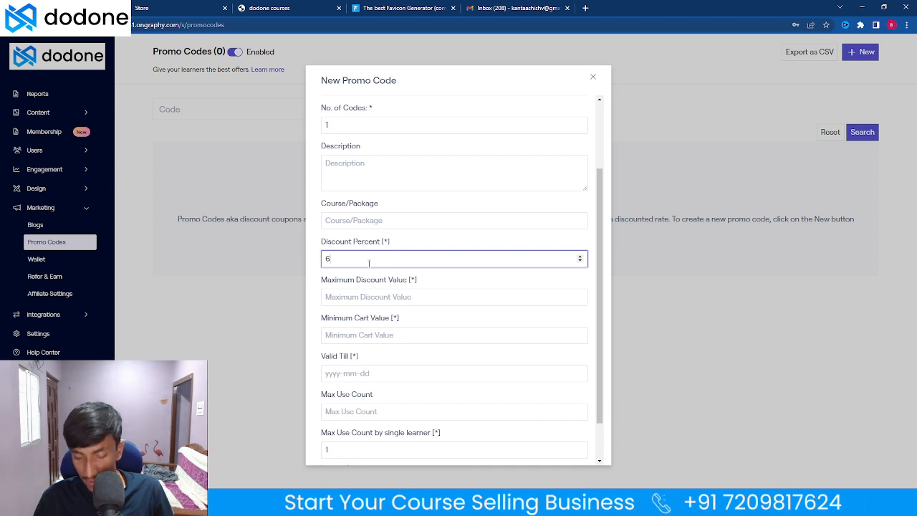
Examine the promo code's maximum discount, minimum cart value, valid till and max use count fields, and close the form unsaved
left_click(367, 299)
scroll(368, 299, "down", 2)
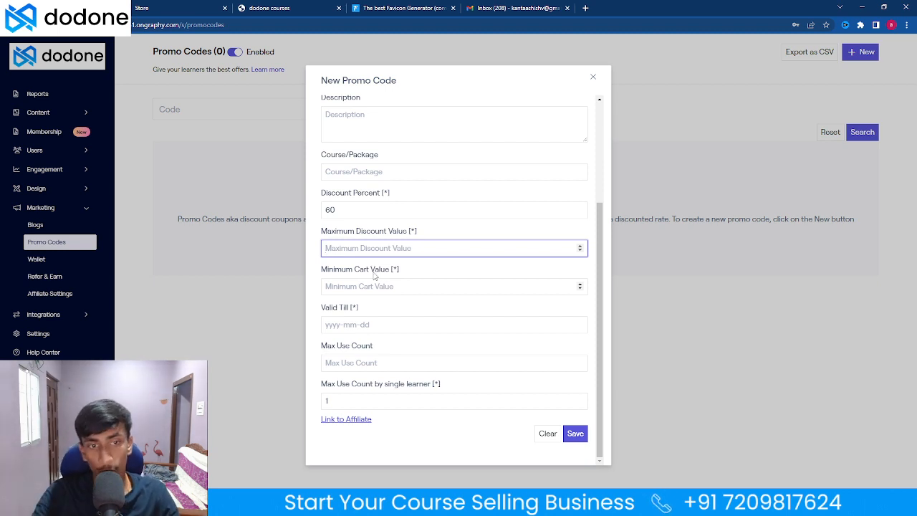
left_click(374, 284)
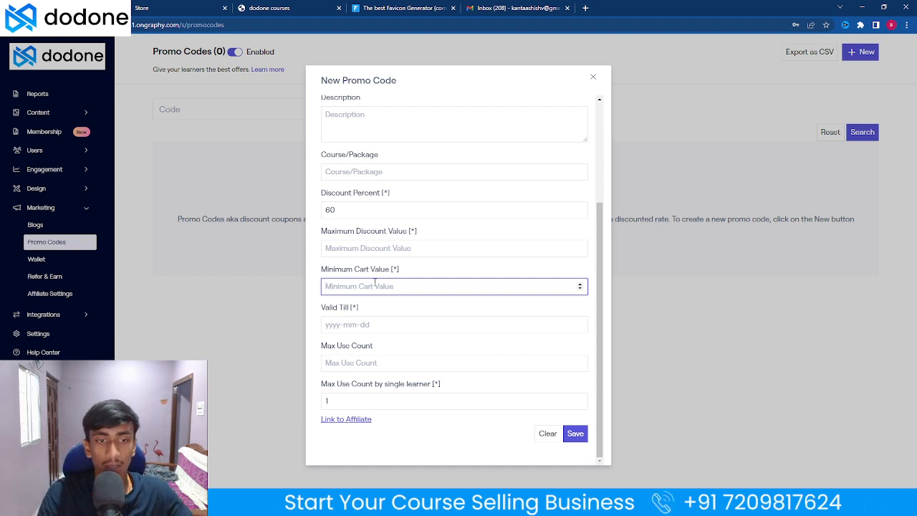
left_click(366, 320)
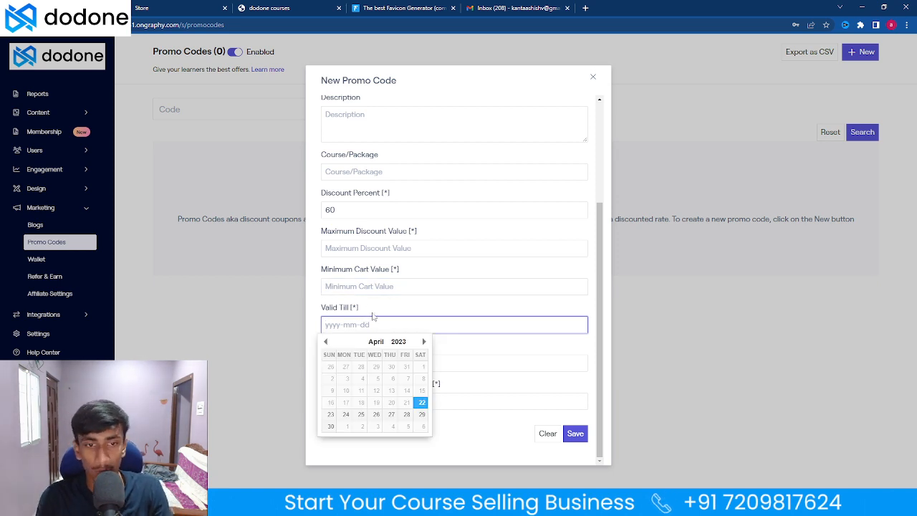
left_click(472, 350)
left_click(414, 362)
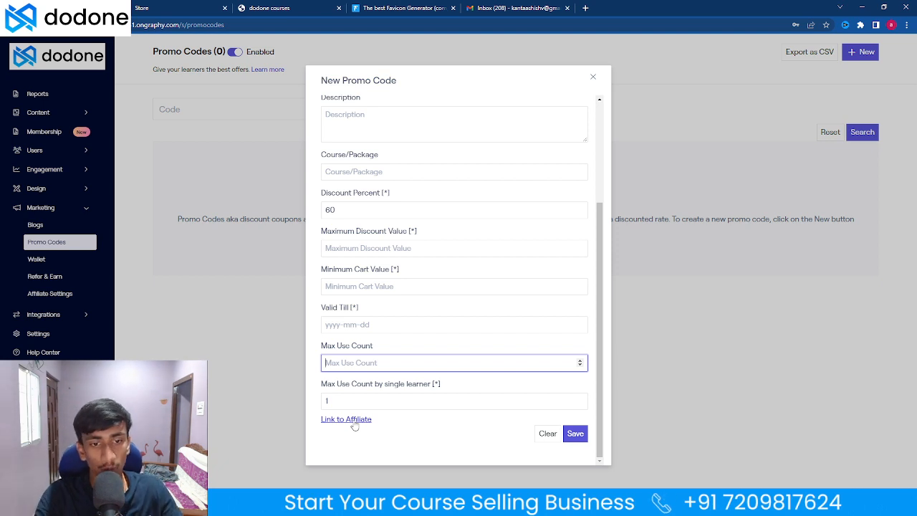
left_click(593, 77)
Review the Wallet credit rules and the Affiliate Settings page, including its commission rate, partner button text and terms and conditions
left_click(28, 260)
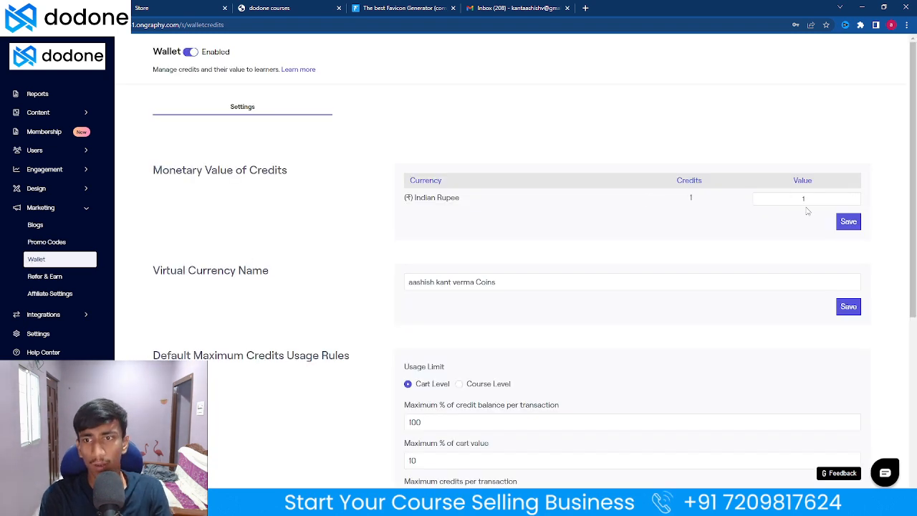
scroll(626, 444, "down", 4)
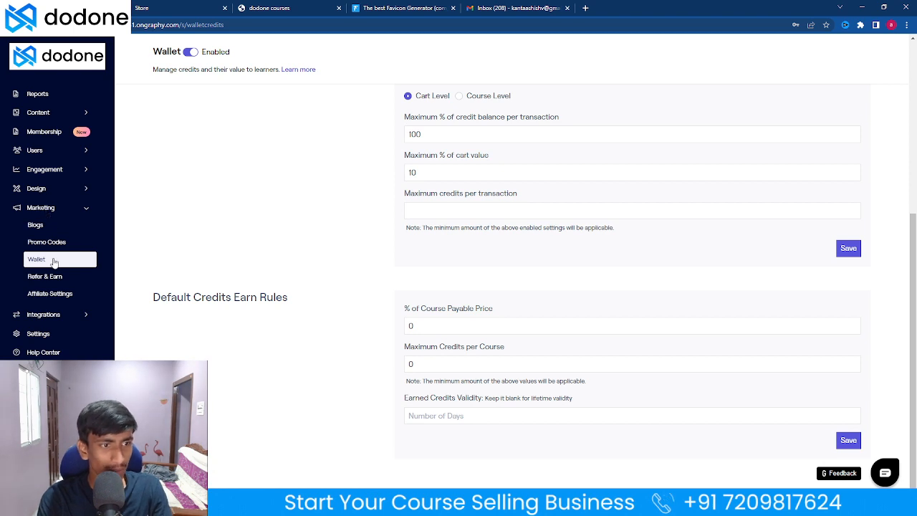
left_click(51, 293)
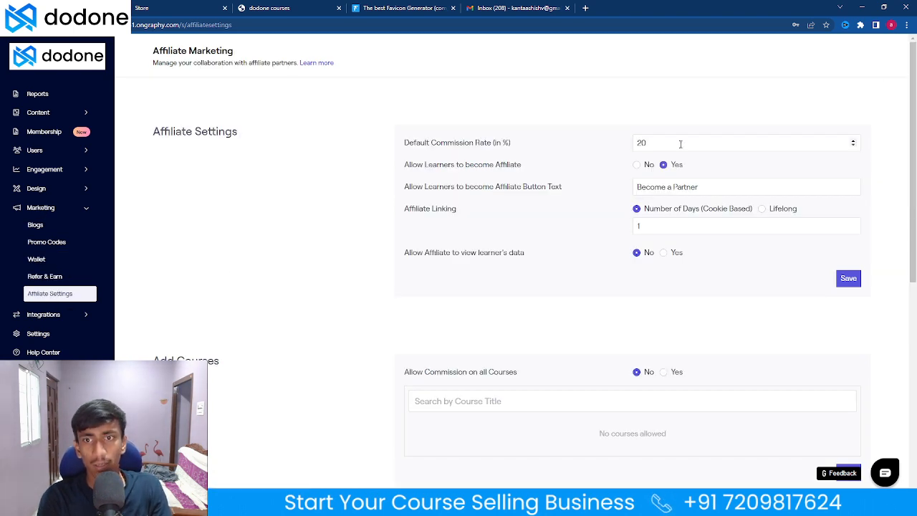
left_click(680, 144)
left_click_drag(674, 187, 708, 191)
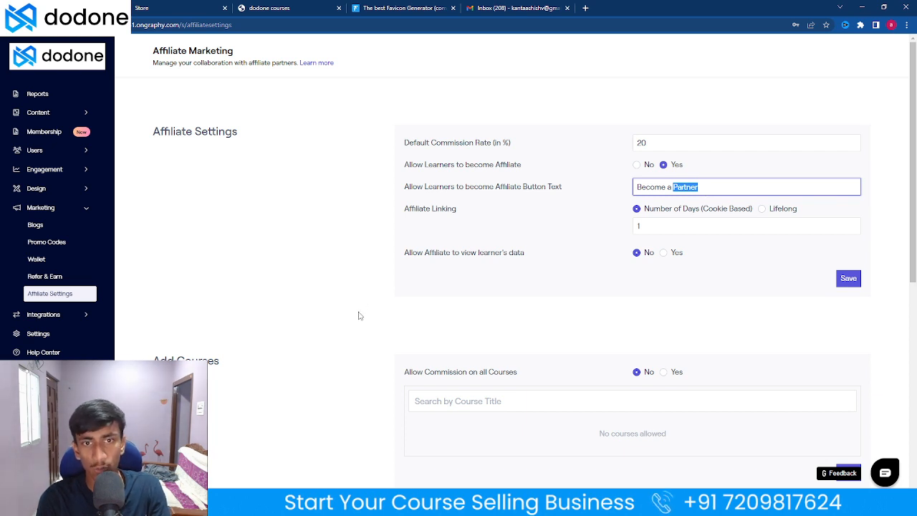
left_click(816, 196)
left_click(726, 189)
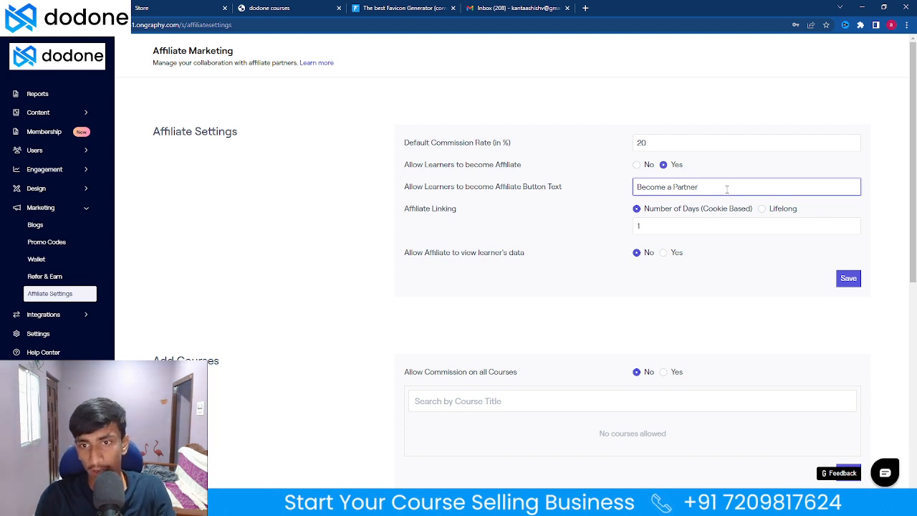
left_click(482, 291)
scroll(579, 270, "down", 5)
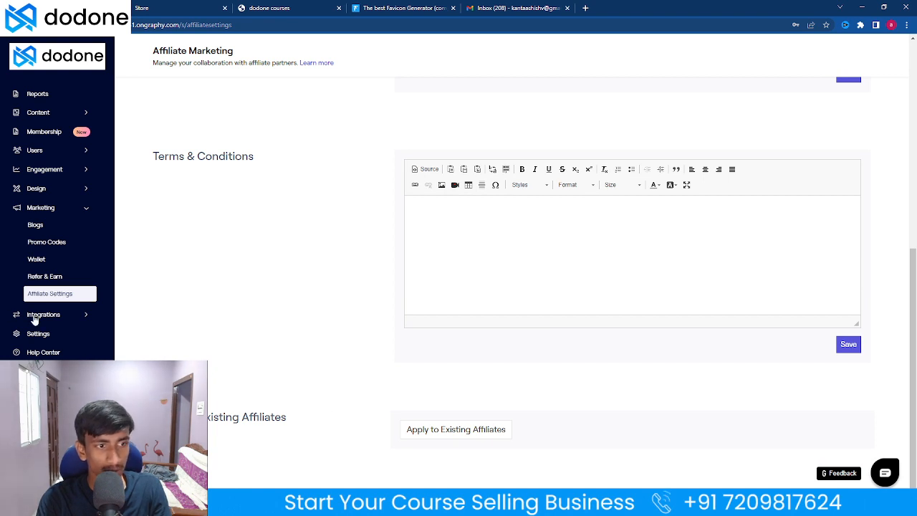
Collapse the Marketing section and look through the Third Party integrations from Google down to Pabbly Connect
left_click(55, 208)
left_click(58, 227)
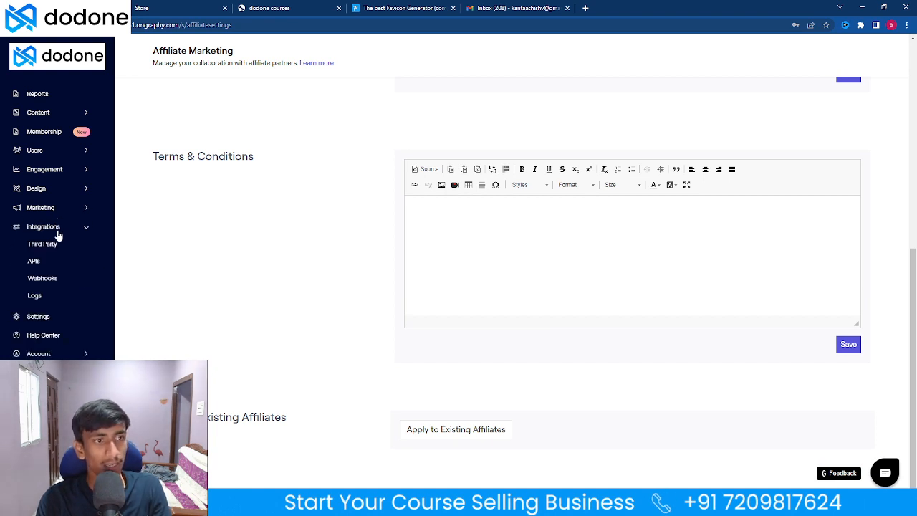
left_click(55, 245)
scroll(248, 161, "down", 5)
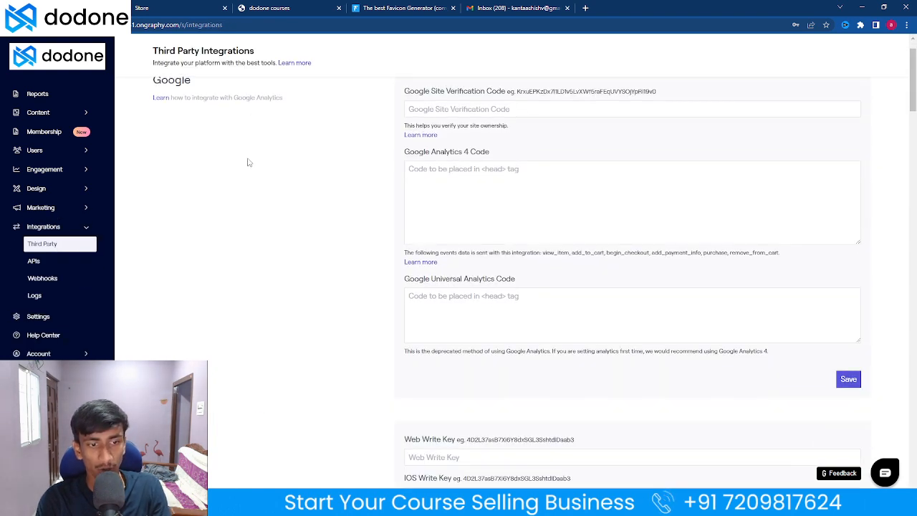
scroll(248, 212, "down", 10)
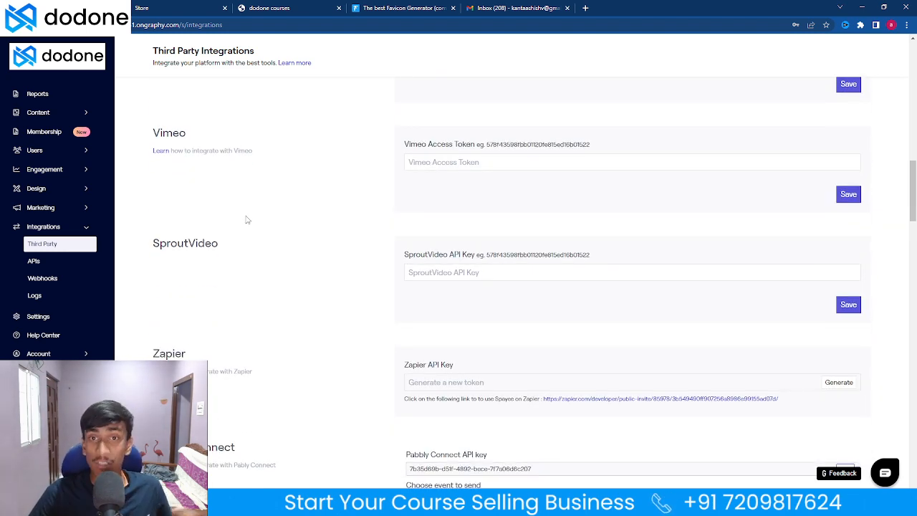
scroll(244, 226, "down", 4)
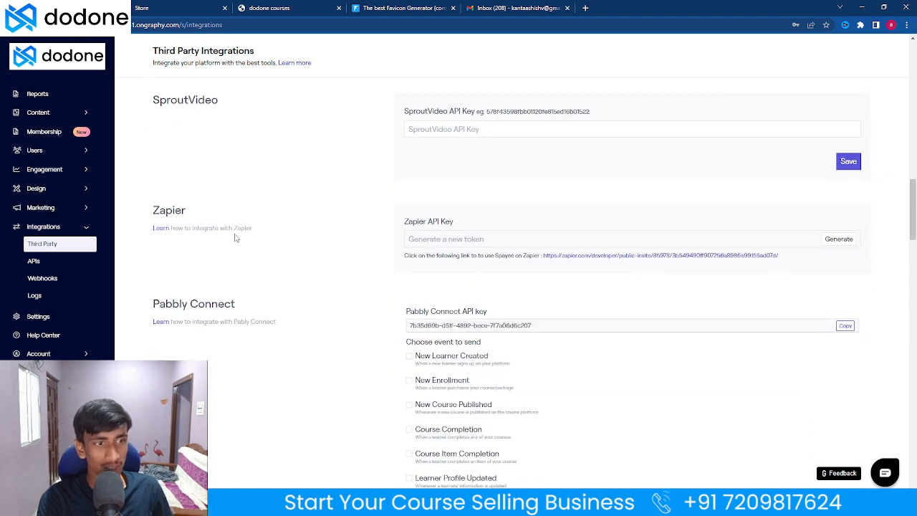
View the APIs, Webhooks and Logs integration pages and collapse the Integrations section
left_click(67, 267)
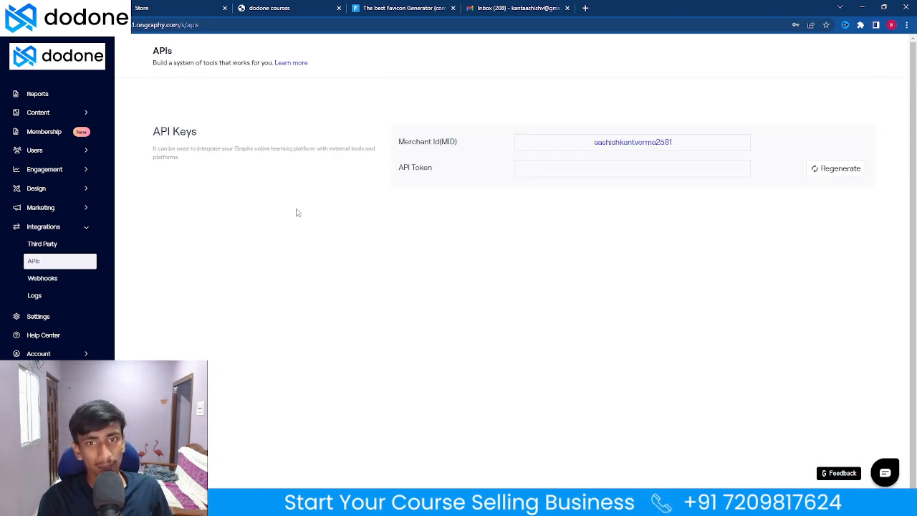
left_click(31, 280)
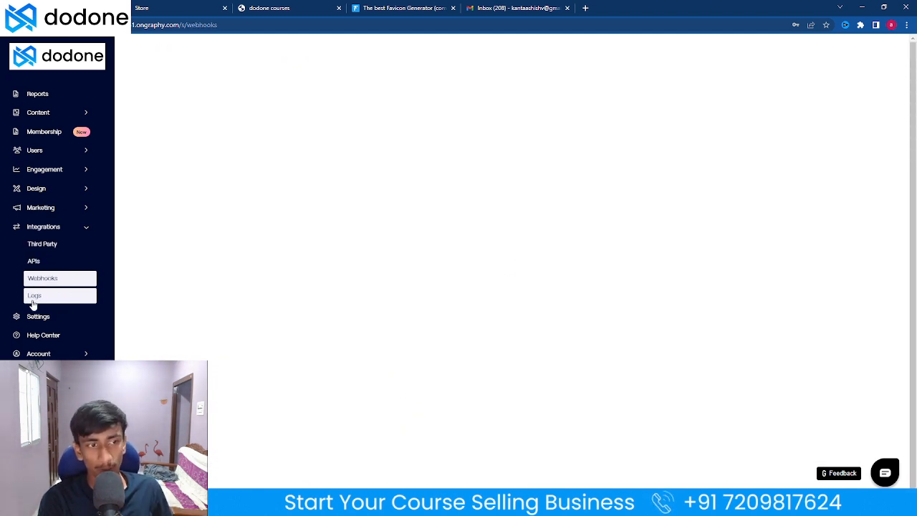
left_click(31, 301)
left_click(44, 228)
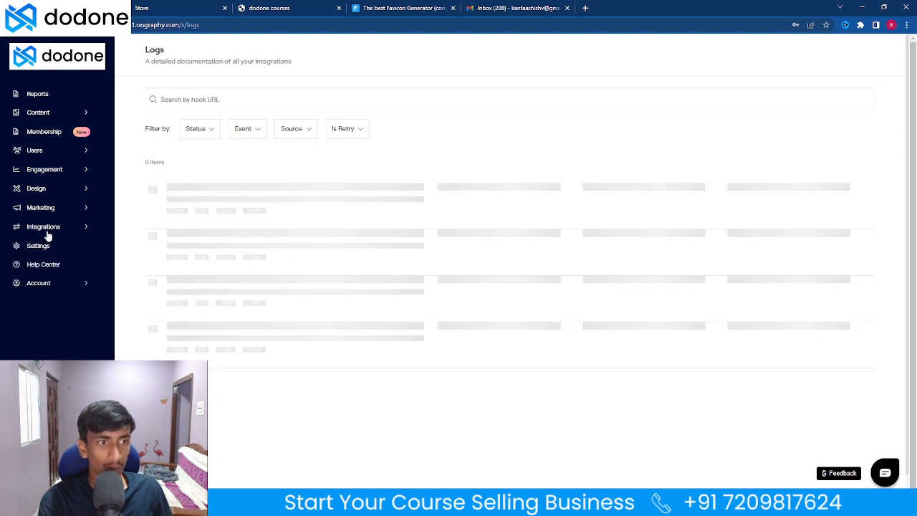
Open the domain management settings, inspect the CNAME domain linking dialog, and close it without entering a domain
left_click(39, 245)
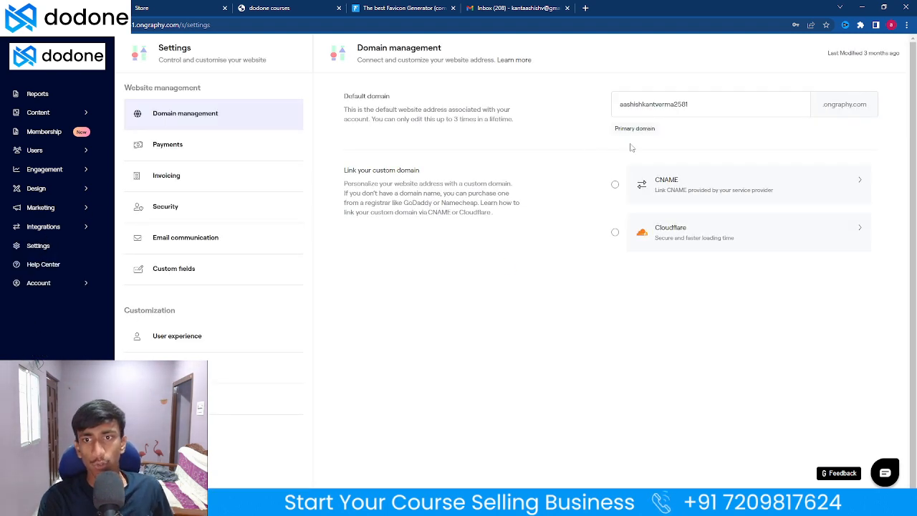
left_click(614, 185)
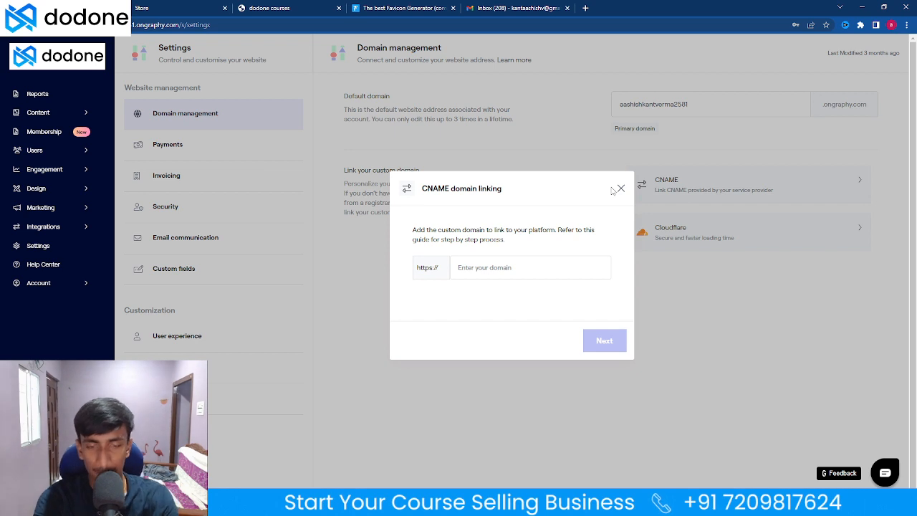
left_click(512, 263)
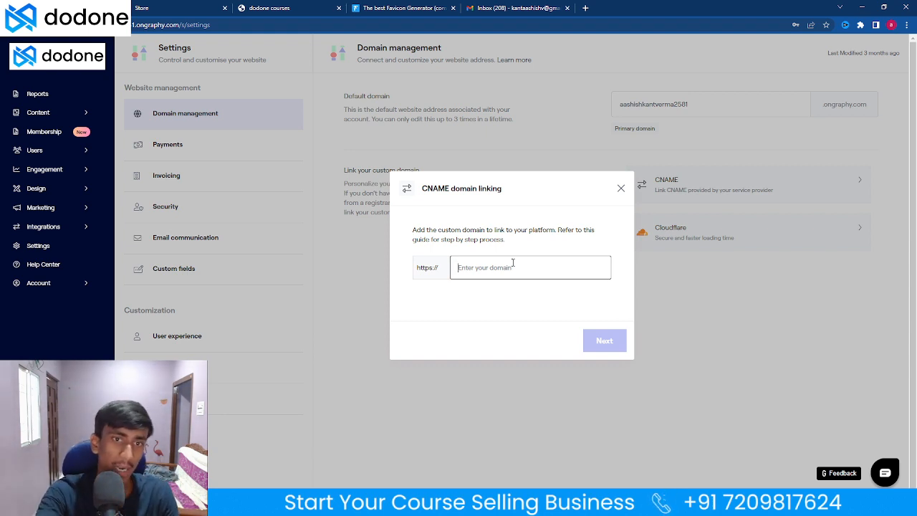
left_click(620, 188)
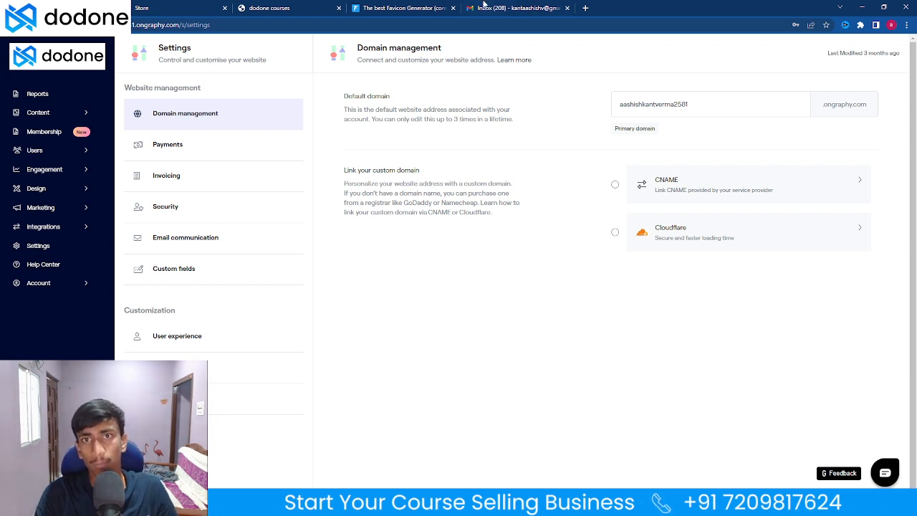
Open dodone.in in a new browser tab, look over its homepage and pricing plans, view the call-booking payment page, and return to the homepage
left_click(585, 8)
type("d")
key("Return")
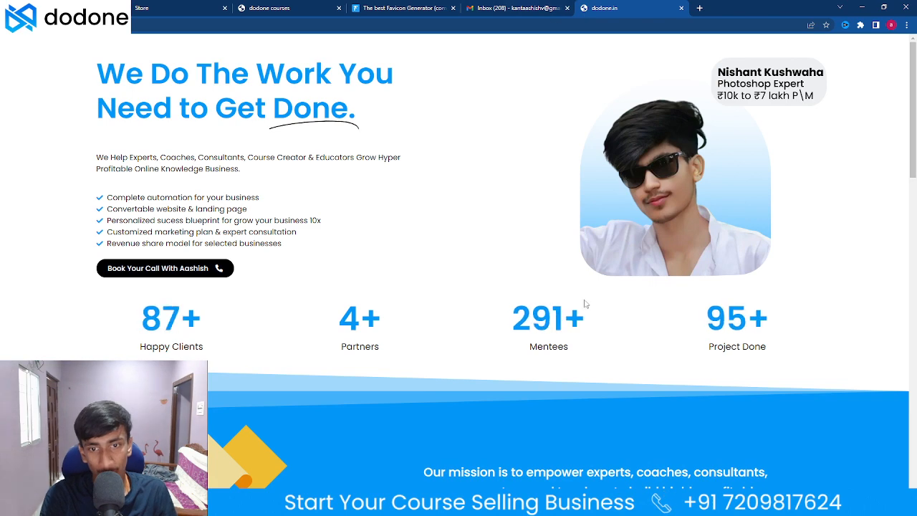
scroll(581, 303, "down", 10)
scroll(510, 332, "up", 2)
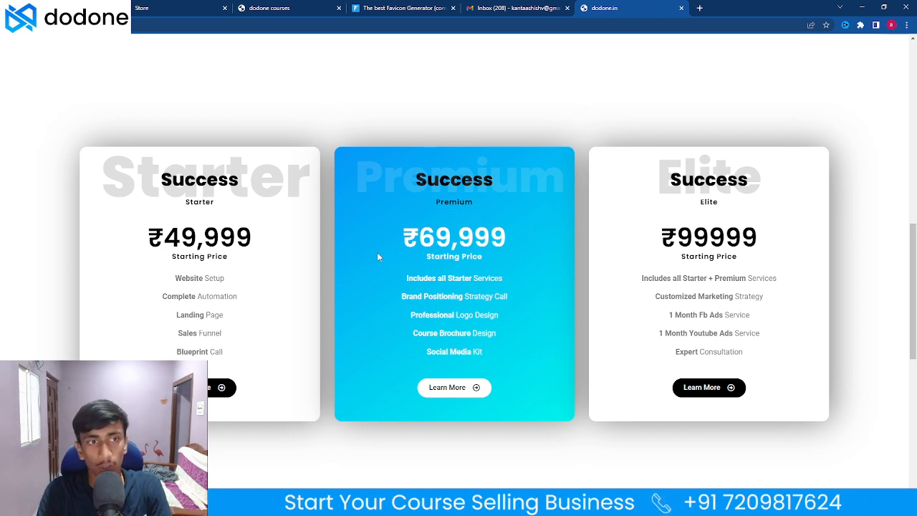
scroll(376, 252, "up", 10)
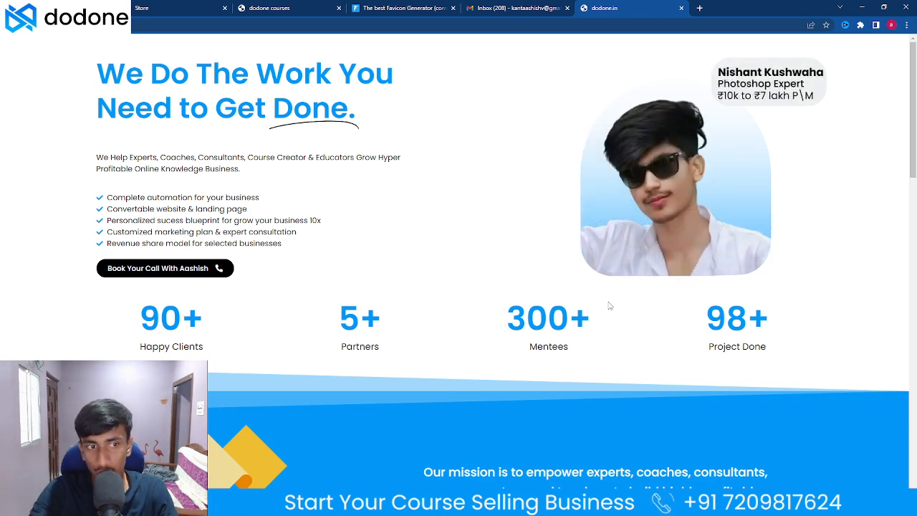
left_click(131, 269)
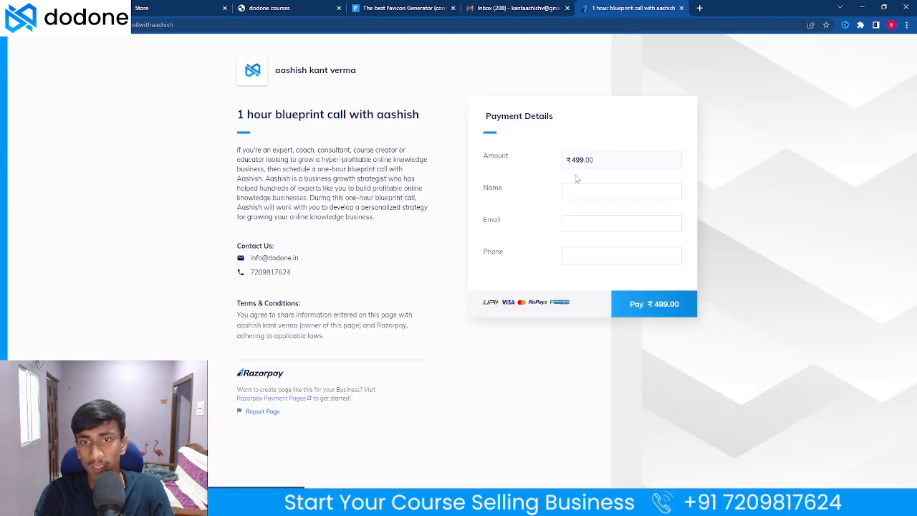
left_click(11, 24)
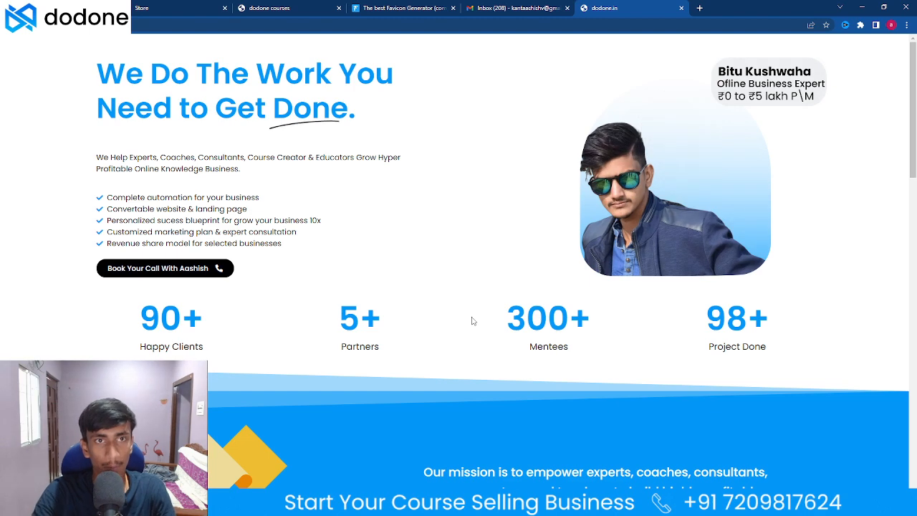
Switch back to the Graphy dashboard and open the Payments settings to view the currency, tax and gateway options
left_click(176, 8)
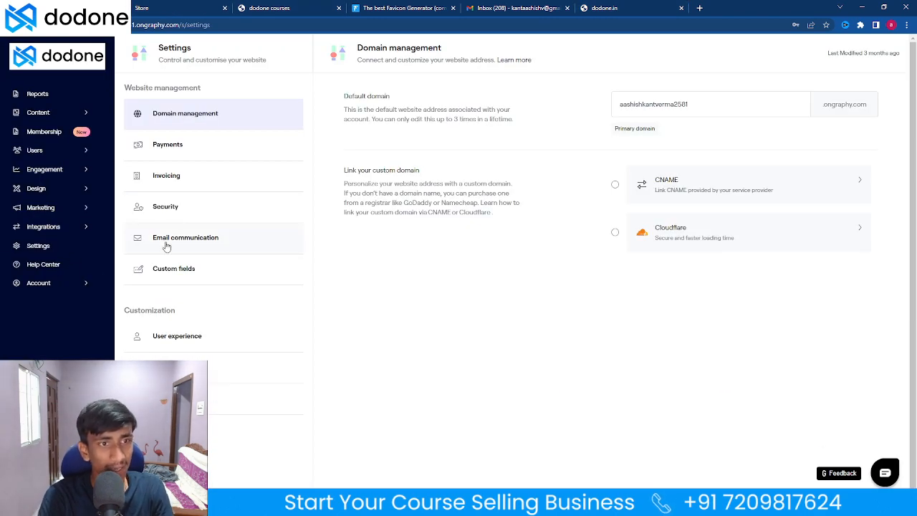
left_click(204, 157)
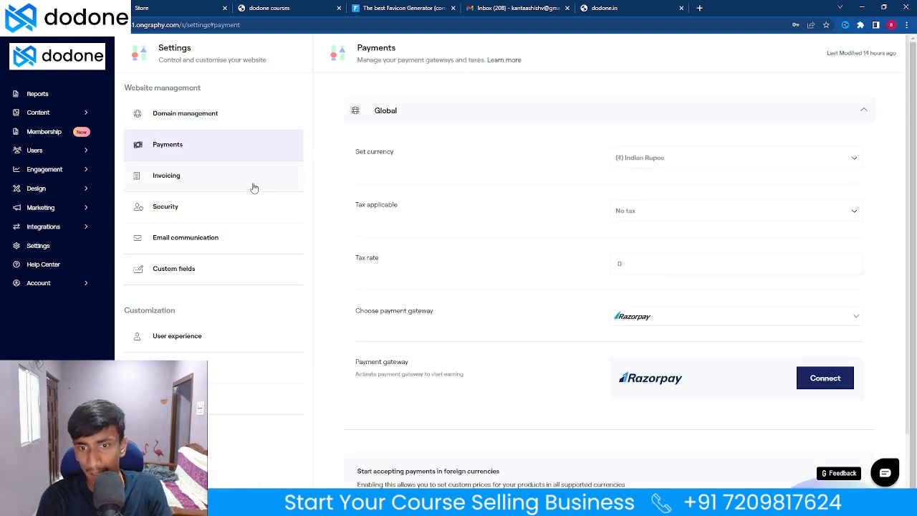
Set the payment gateway to Graphy and view its bank account verification fields
scroll(573, 250, "down", 1)
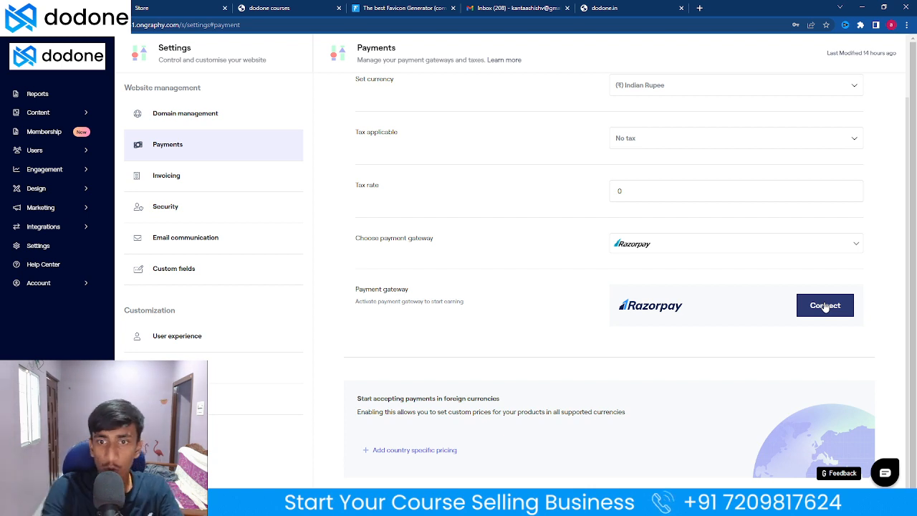
left_click(630, 246)
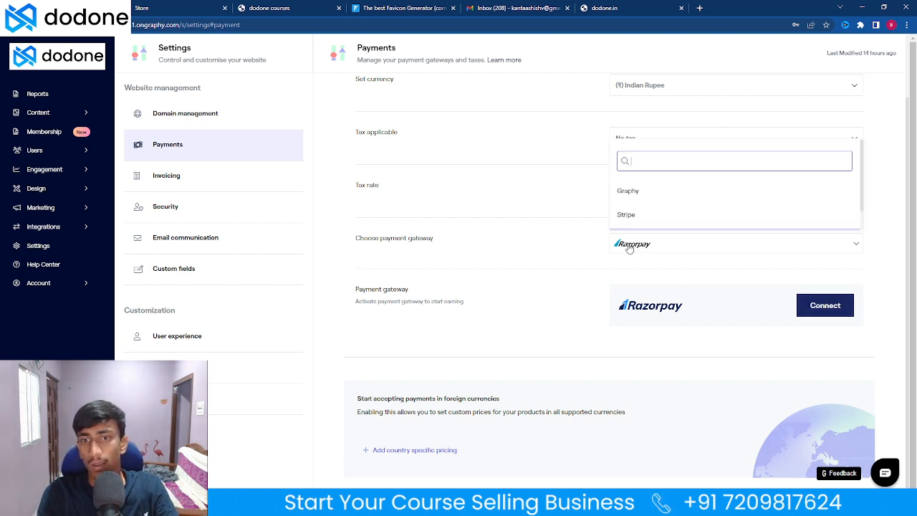
left_click(637, 199)
scroll(520, 265, "down", 4)
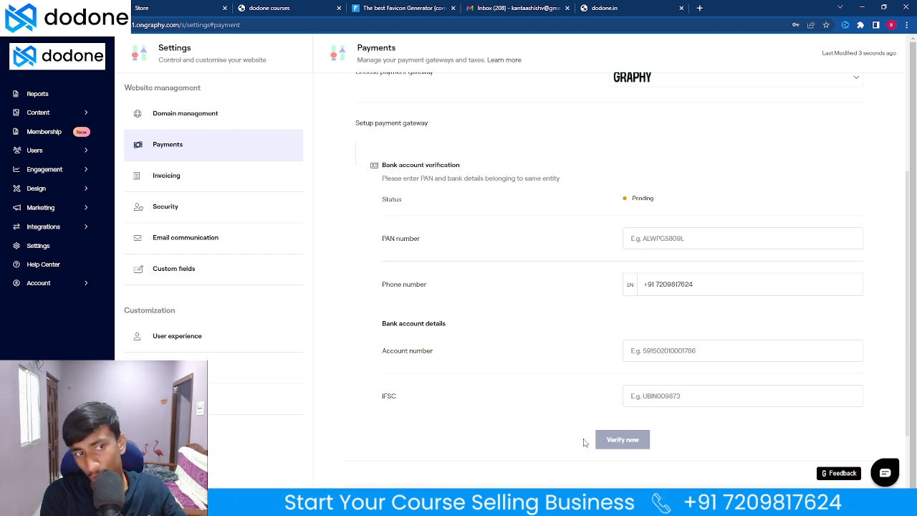
View the Invoicing, Security and Email communication settings, including the abandoned transaction reminders and the customisable email templates
left_click(213, 183)
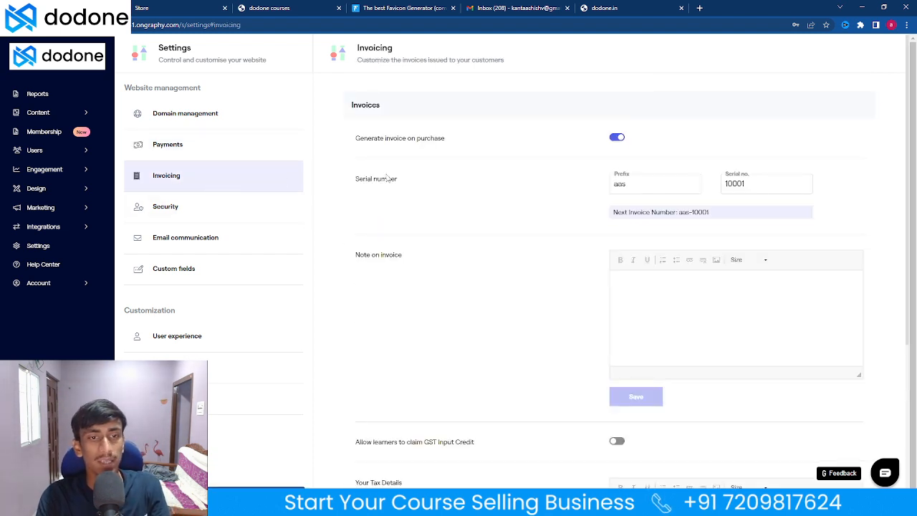
left_click(198, 213)
left_click(195, 240)
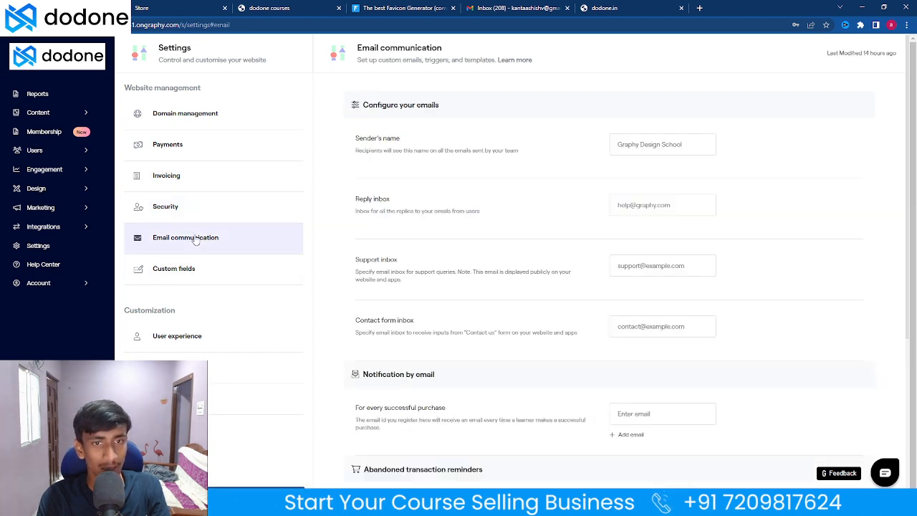
scroll(644, 243, "down", 3)
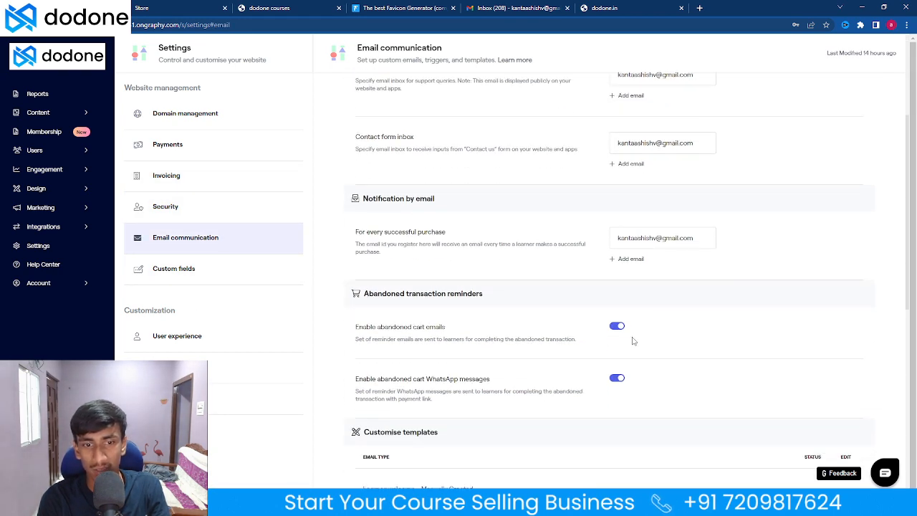
scroll(632, 341, "down", 5)
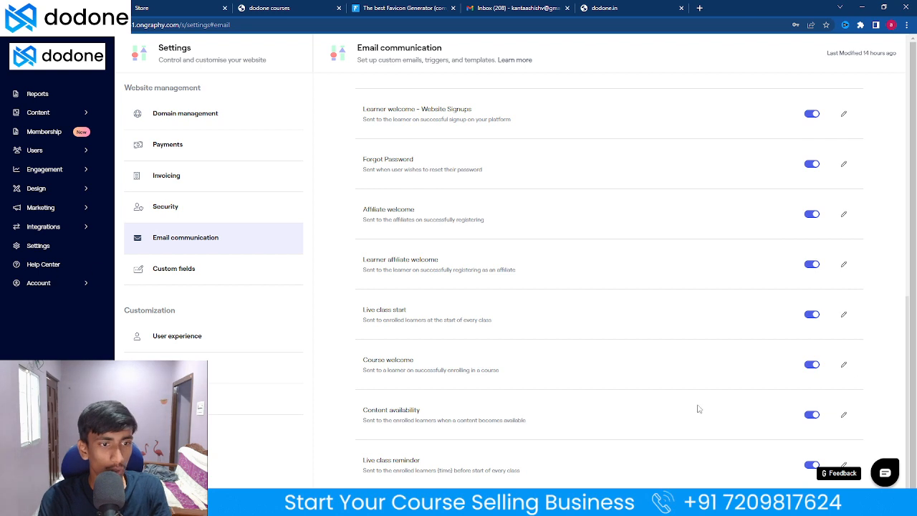
scroll(246, 394, "up", 3)
Open the Help Center and bring up its Knowledge Base in a new browser tab
left_click(58, 251)
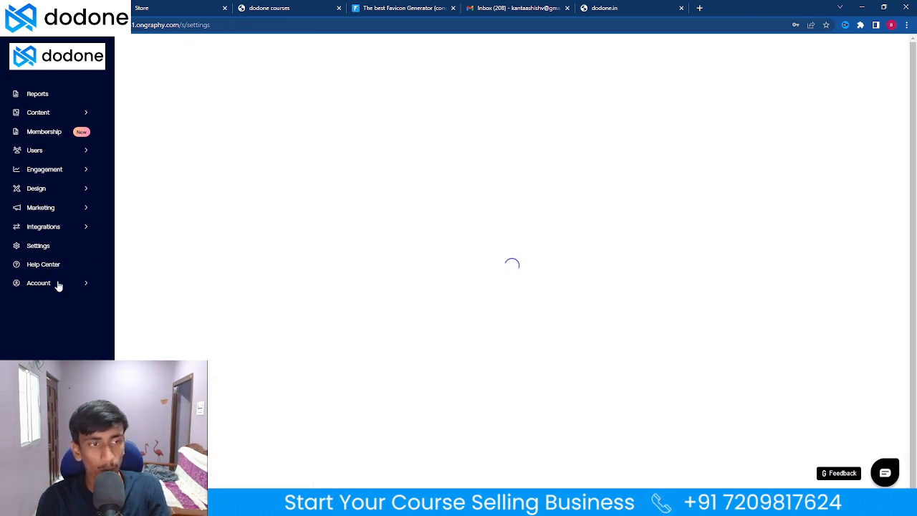
left_click(21, 266)
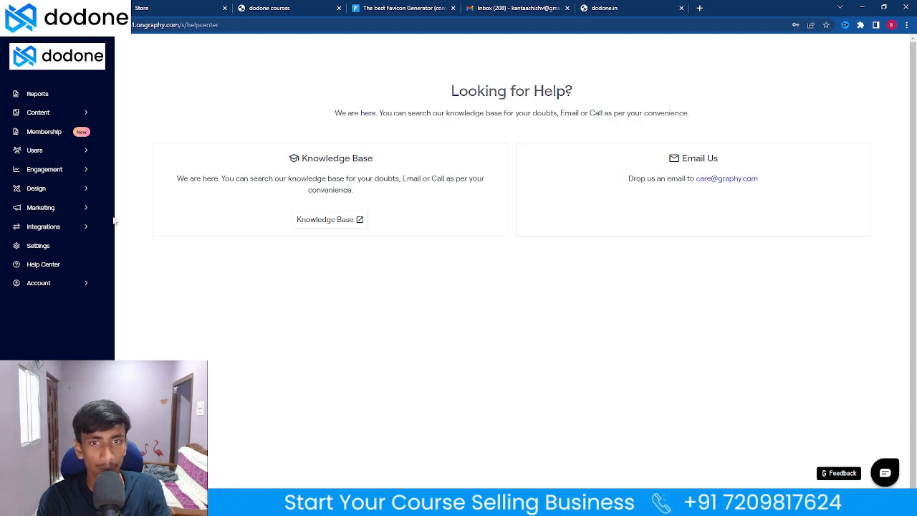
right_click(311, 221)
left_click(337, 228)
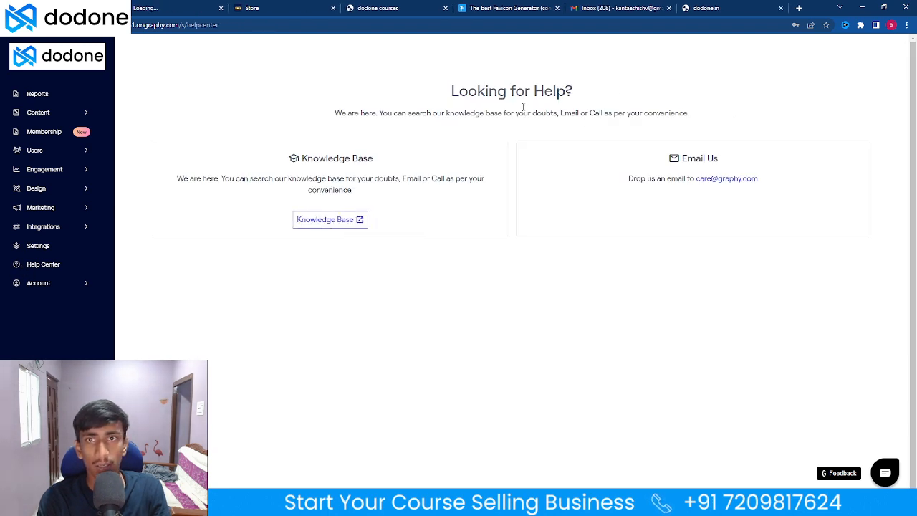
left_click(204, 7)
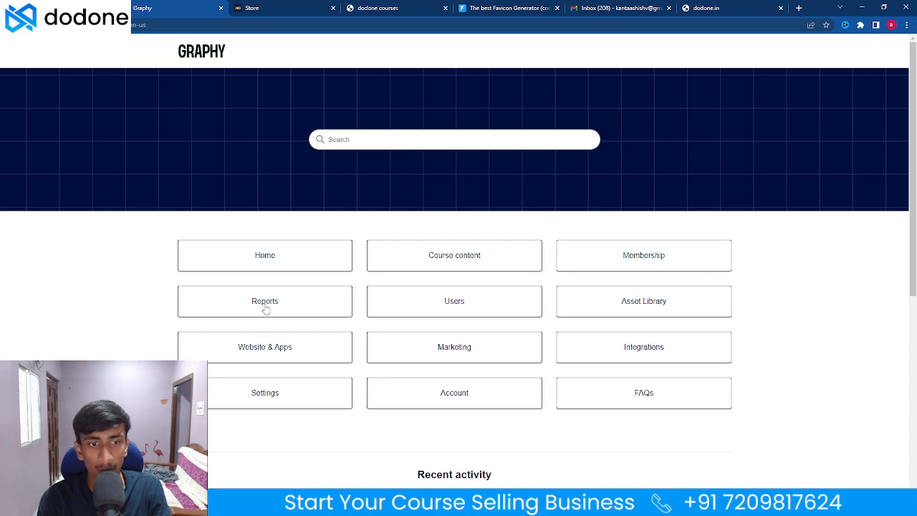
Browse the Website & Apps help category and open the article on configuring the iOS app's User Experience settings
left_click(284, 348)
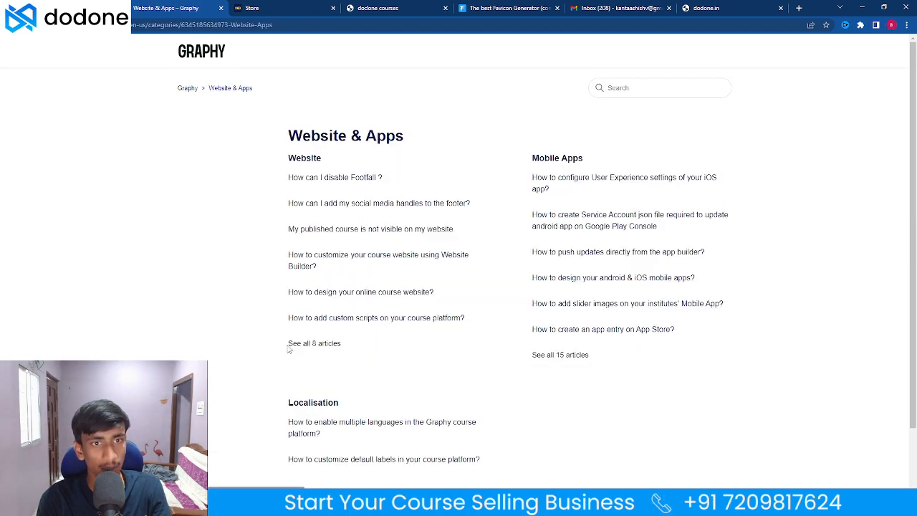
scroll(383, 180, "down", 1)
scroll(749, 232, "up", 1)
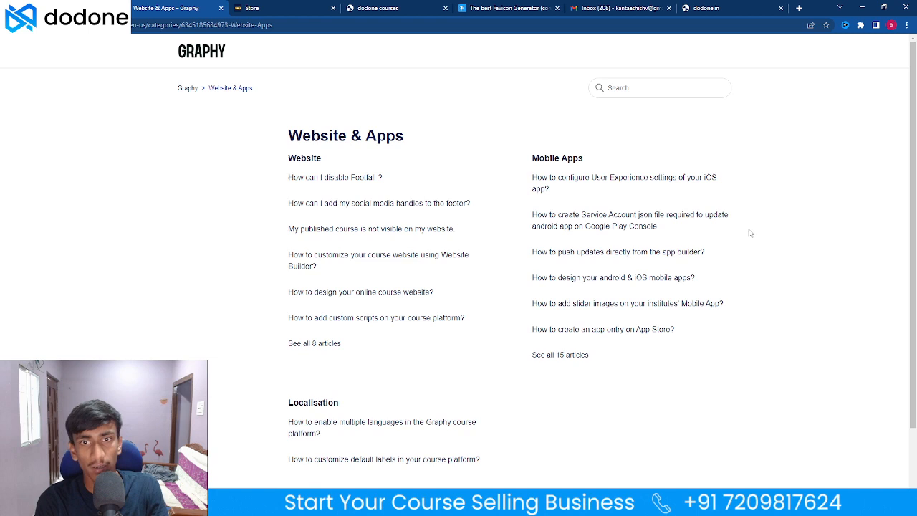
left_click(547, 183)
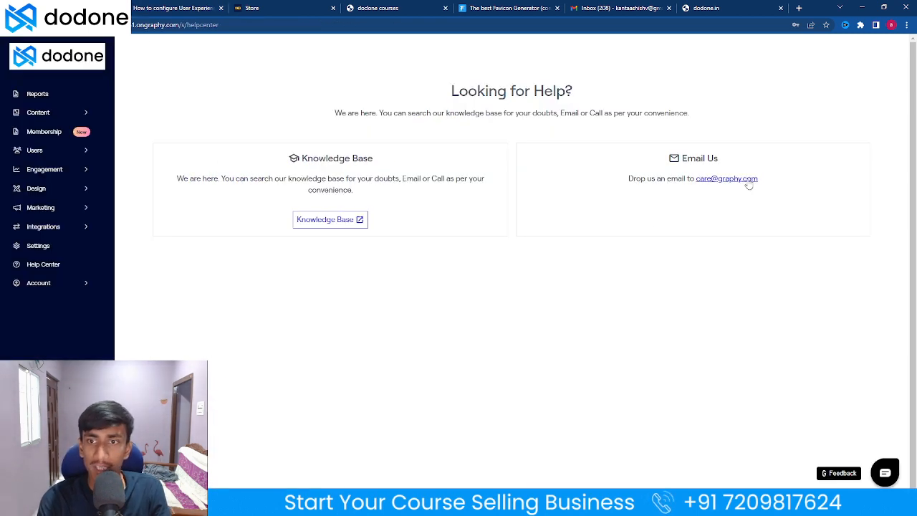
Highlight the support email address on the Help Center page, then clear the selection
left_click_drag(760, 179, 693, 179)
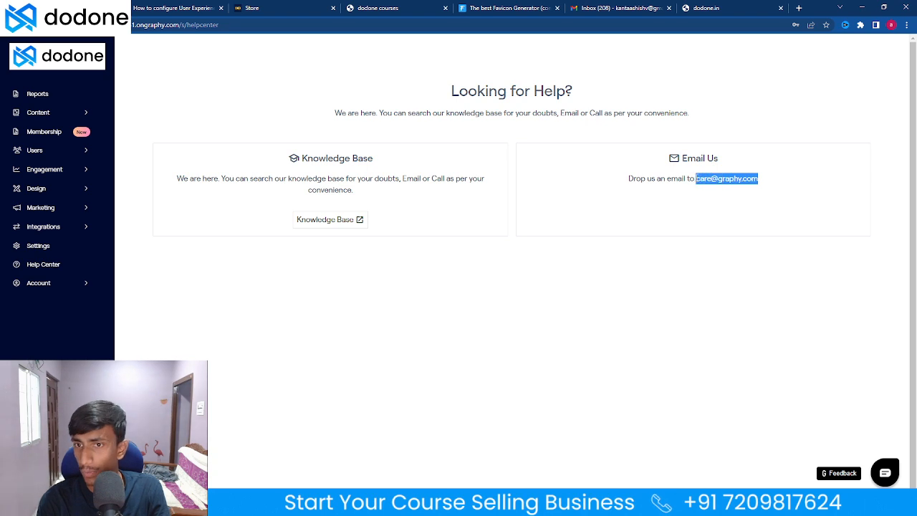
left_click(681, 225)
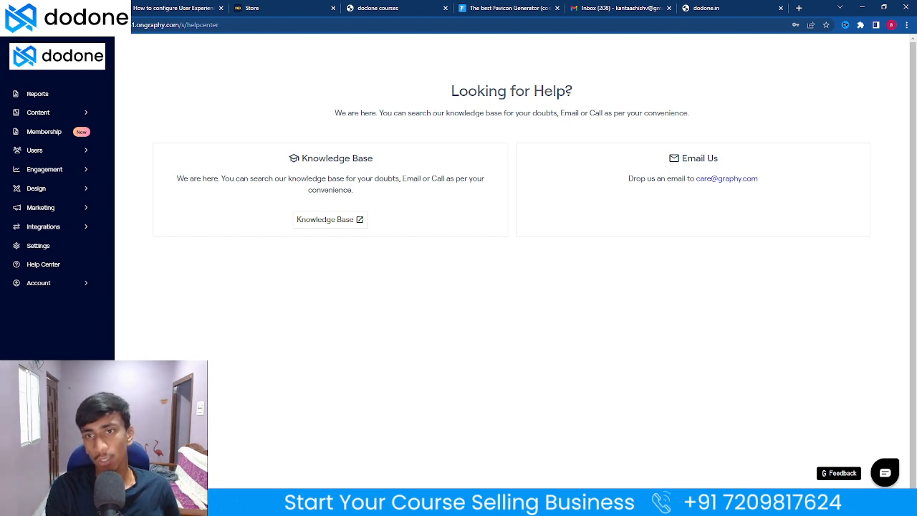
mouse_move(407, 505)
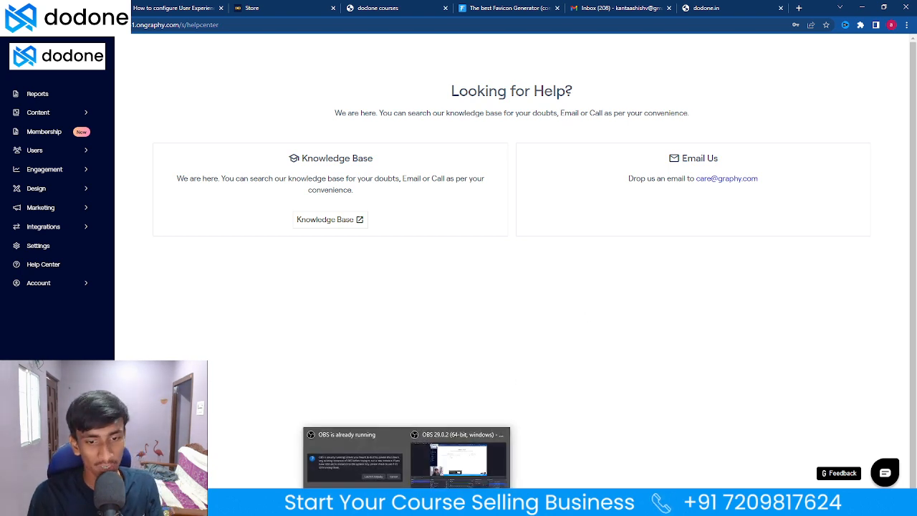